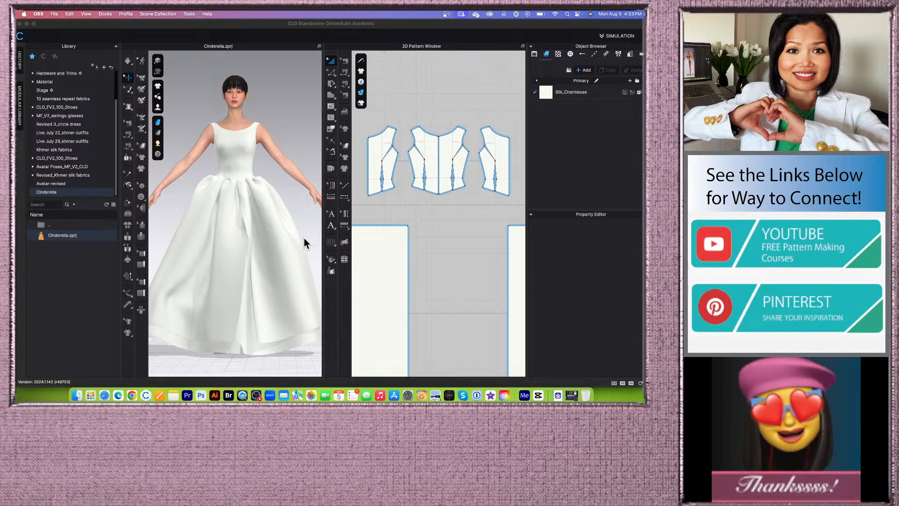
scroll(303, 237, down, 1)
scroll(303, 237, down, 1)
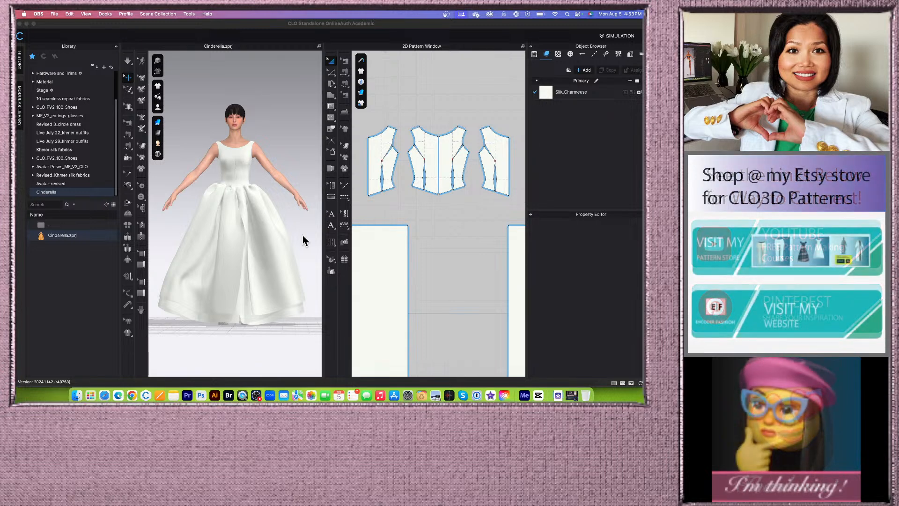
click(418, 26)
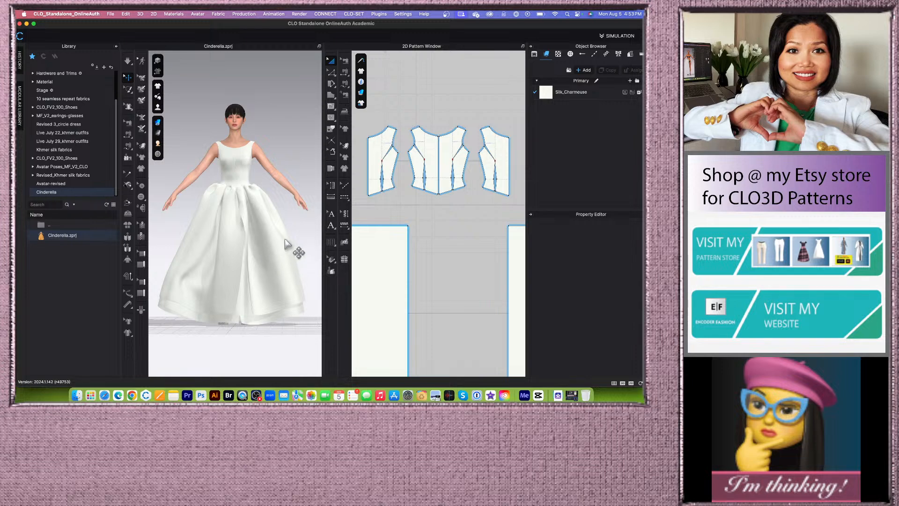
scroll(423, 213, down, 3)
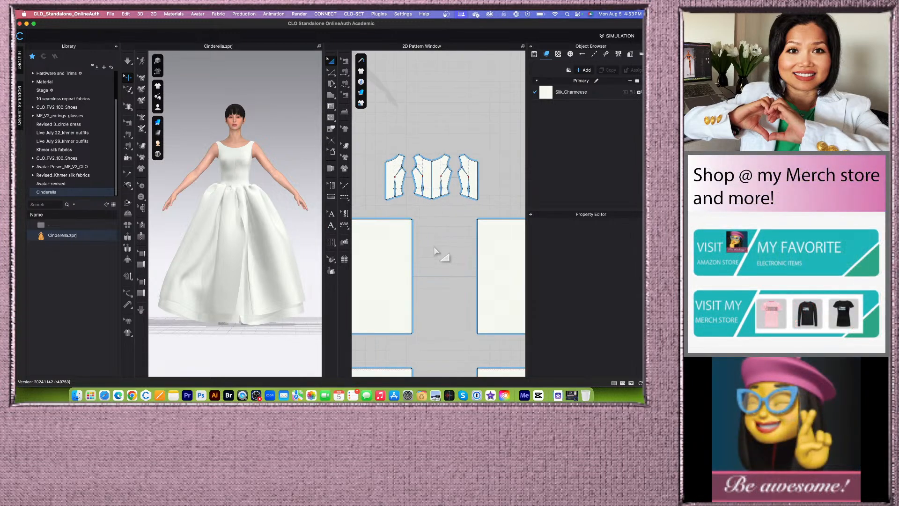
scroll(412, 150, up, 2)
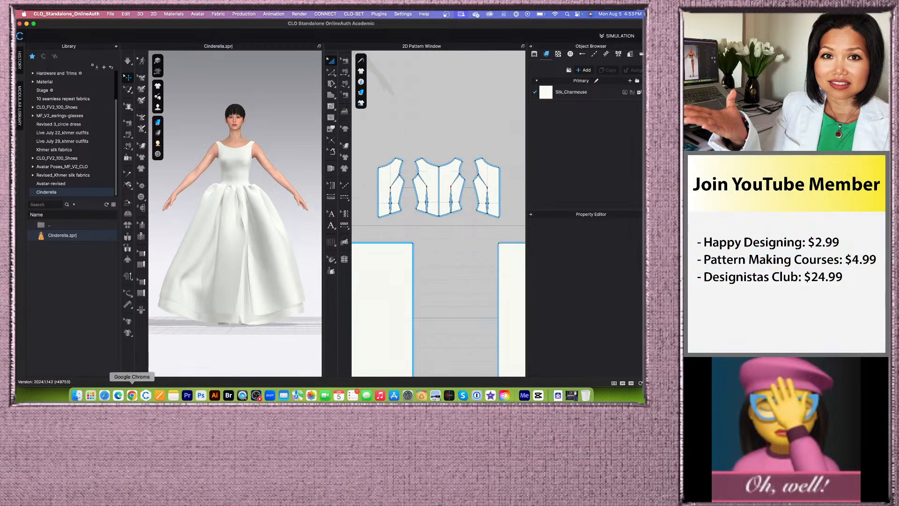
Step: Switch to Chrome and examine the members-only CLO 3D courses listed on the Encoder Fashion YouTube membership page
click(132, 396)
scroll(337, 202, up, 2)
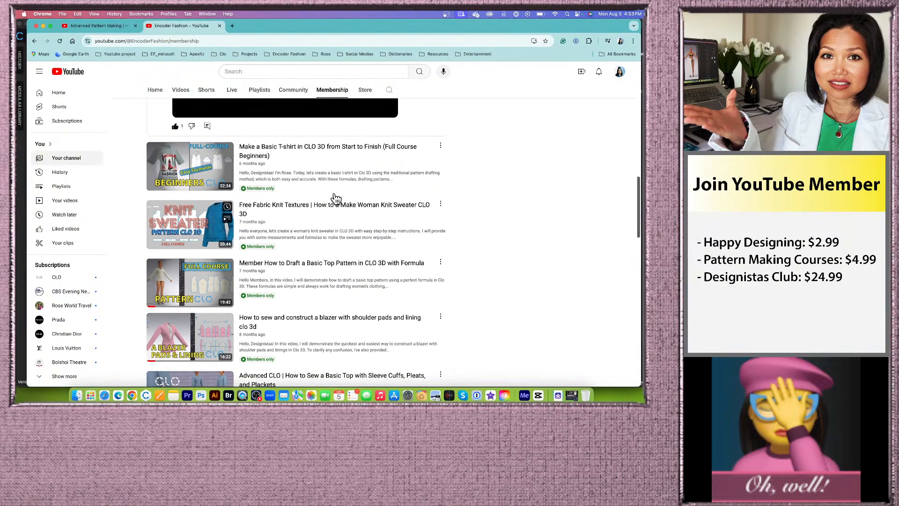
scroll(379, 296, up, 4)
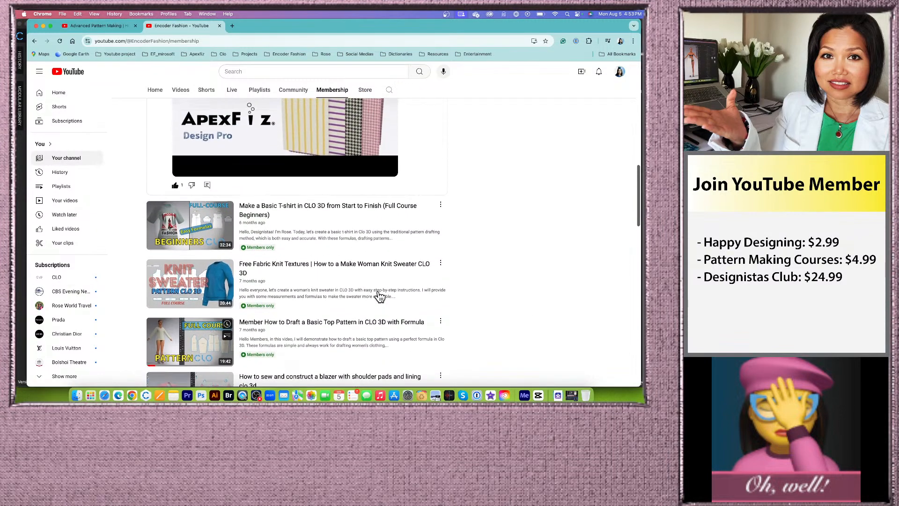
scroll(379, 295, down, 4)
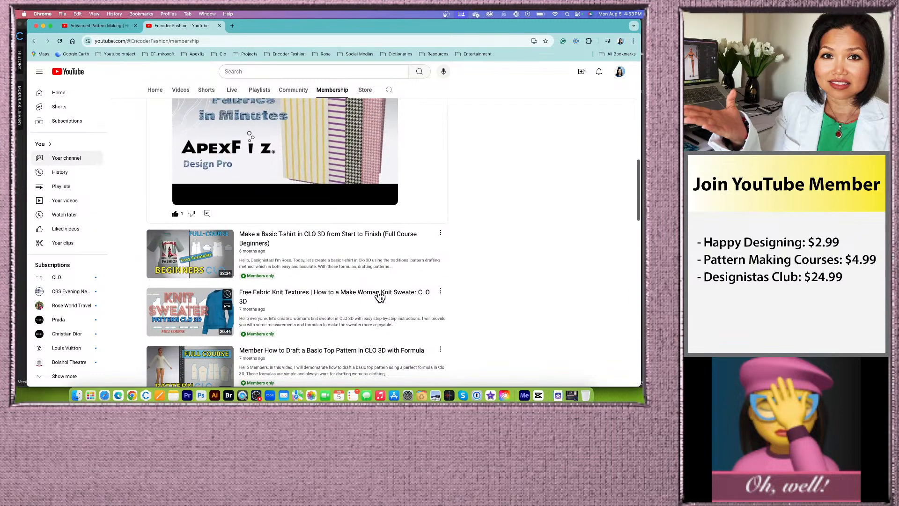
scroll(379, 296, down, 2)
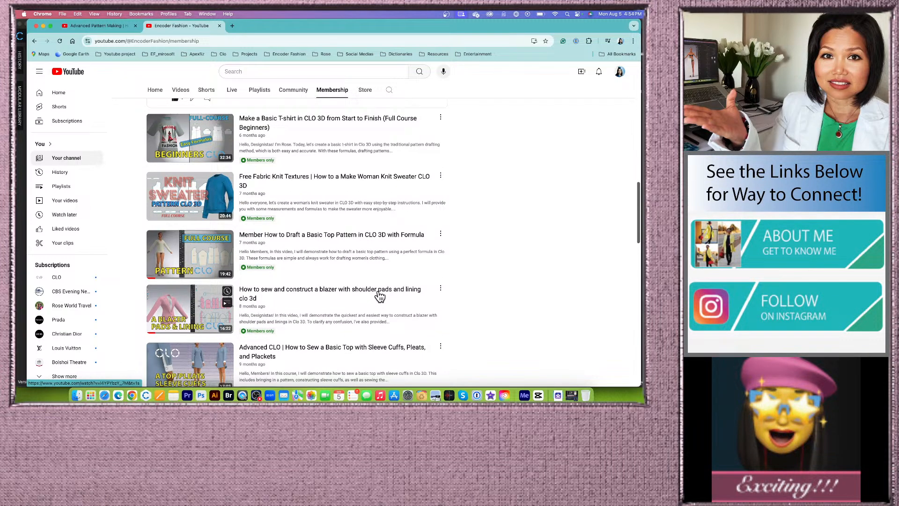
scroll(379, 296, down, 2)
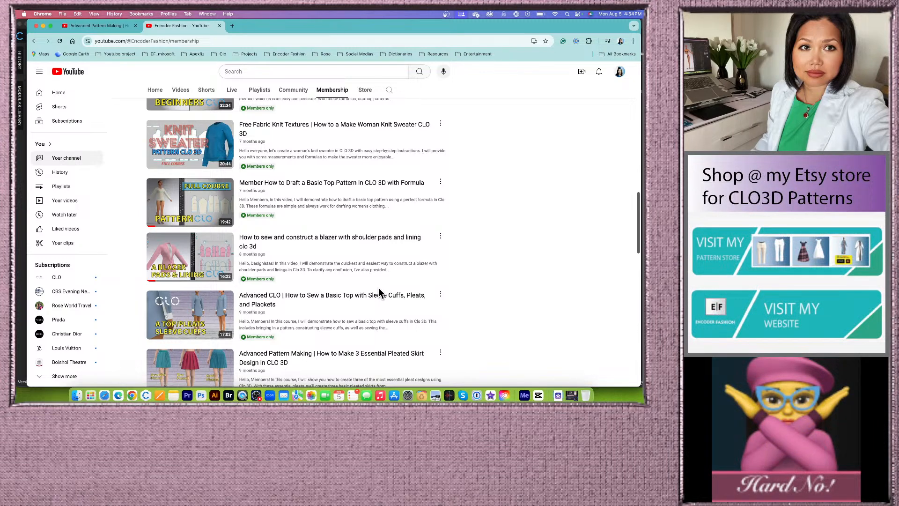
scroll(395, 243, down, 2)
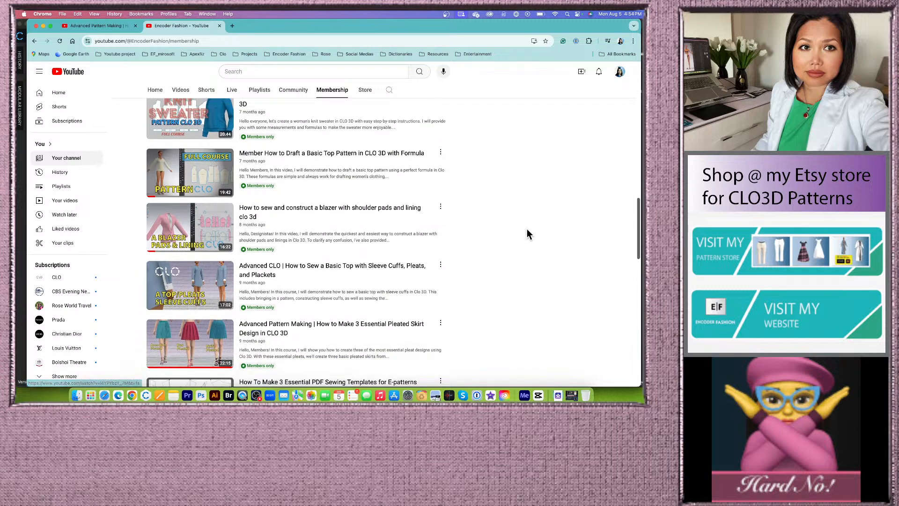
scroll(524, 230, down, 8)
scroll(524, 234, down, 2)
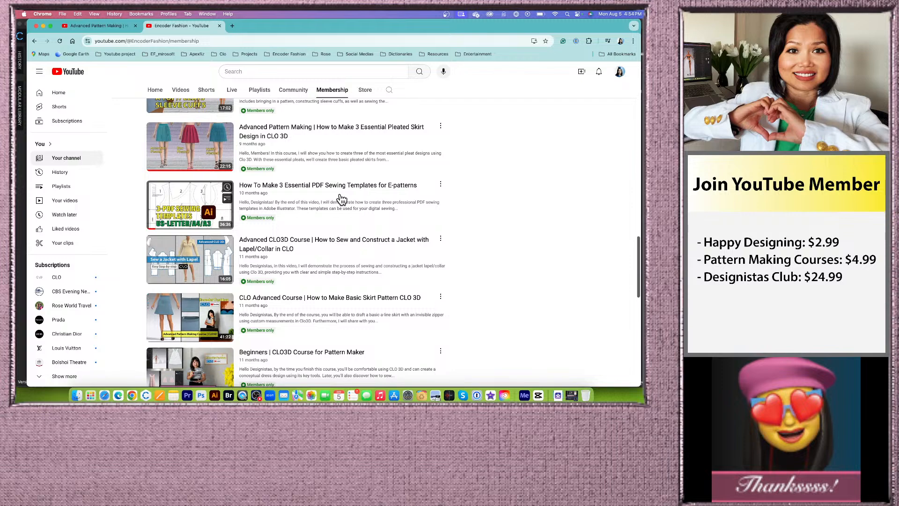
scroll(366, 213, down, 5)
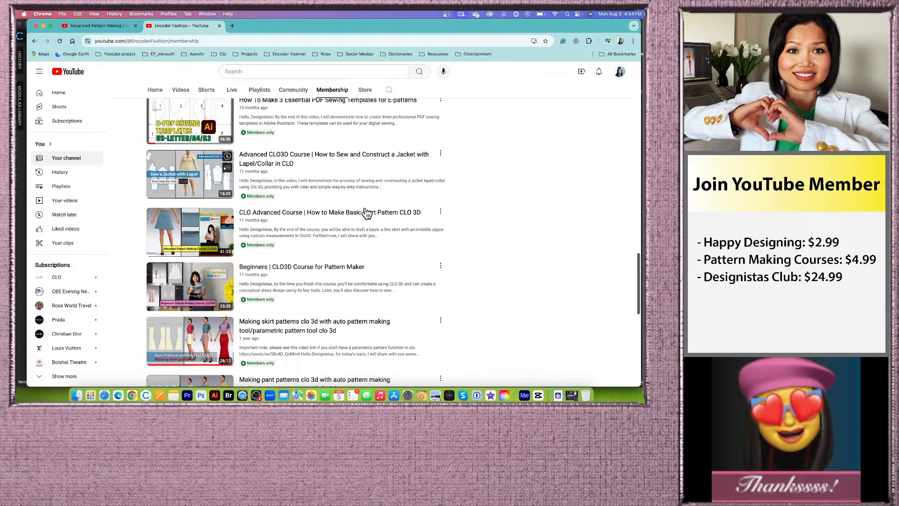
scroll(365, 212, down, 5)
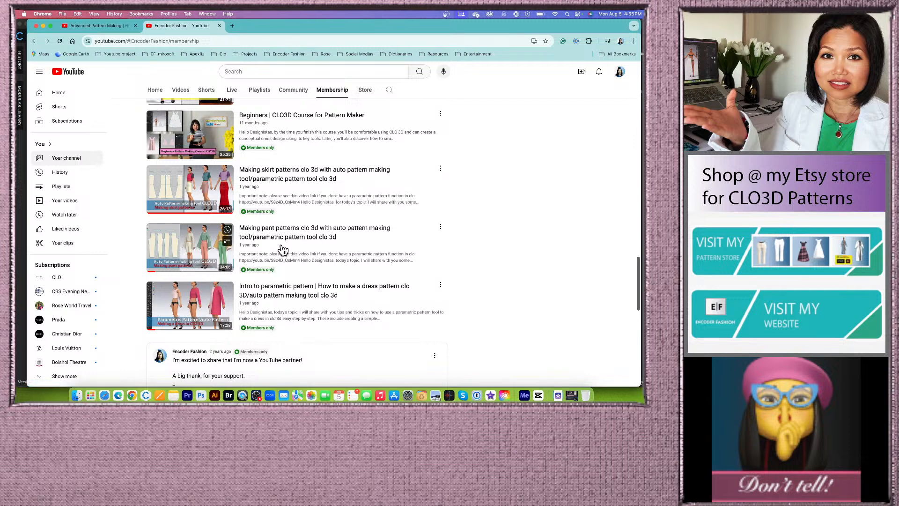
scroll(283, 249, up, 3)
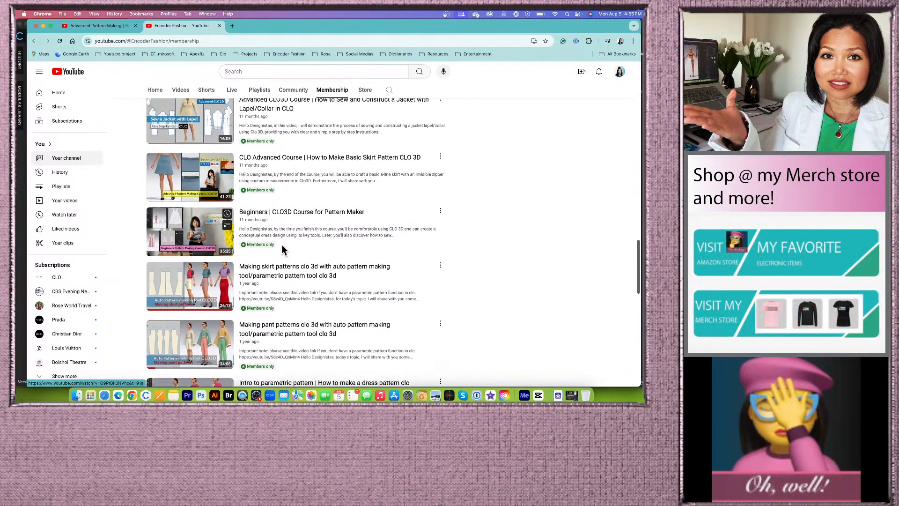
scroll(286, 252, up, 2)
scroll(391, 254, up, 2)
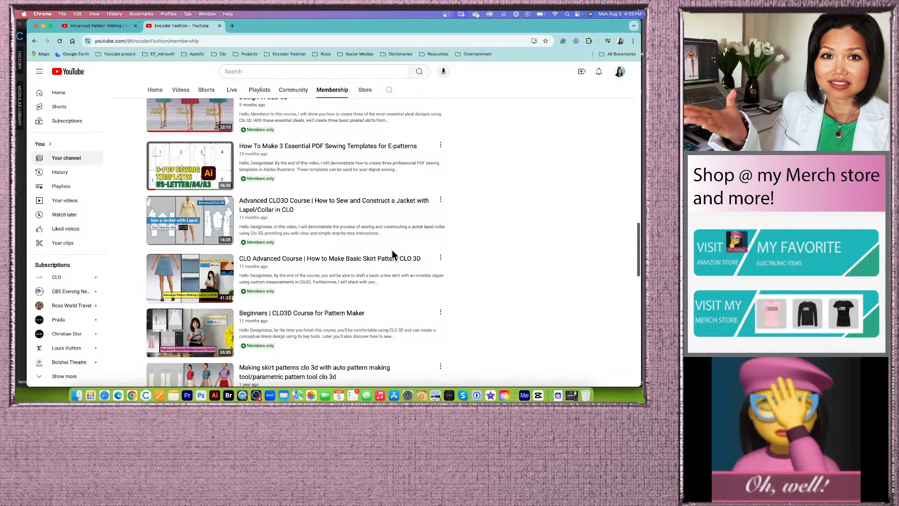
scroll(392, 255, up, 2)
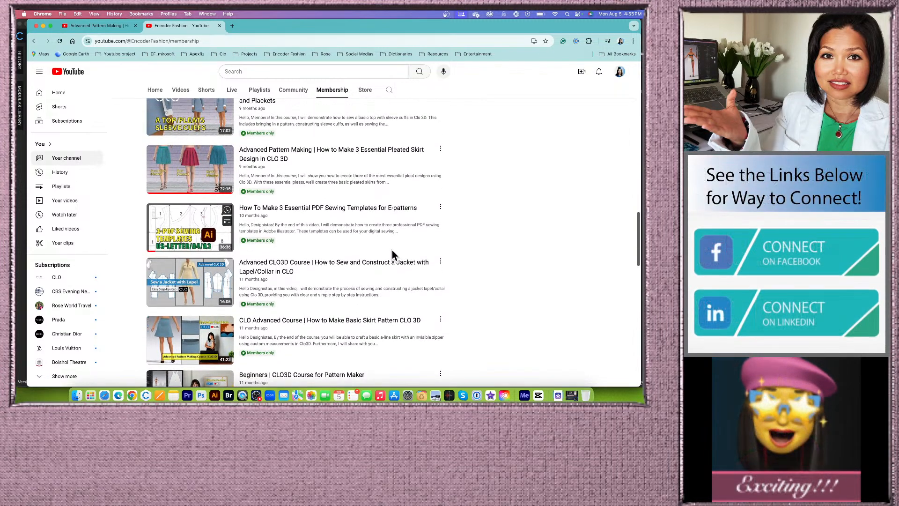
scroll(392, 254, up, 4)
scroll(393, 254, up, 2)
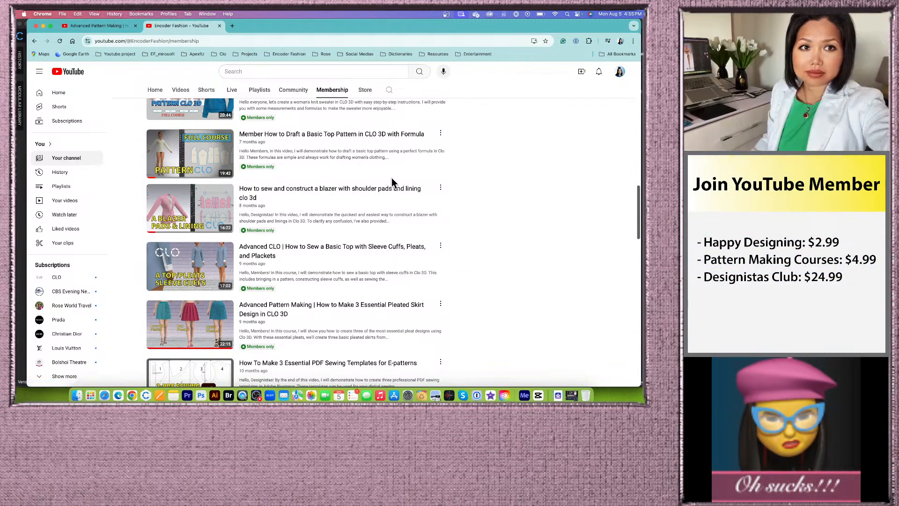
scroll(370, 177, up, 3)
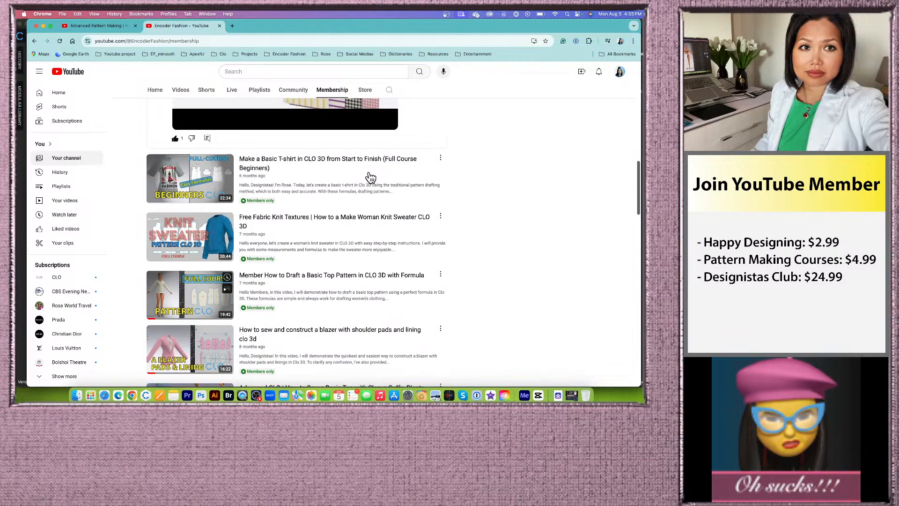
scroll(369, 175, up, 2)
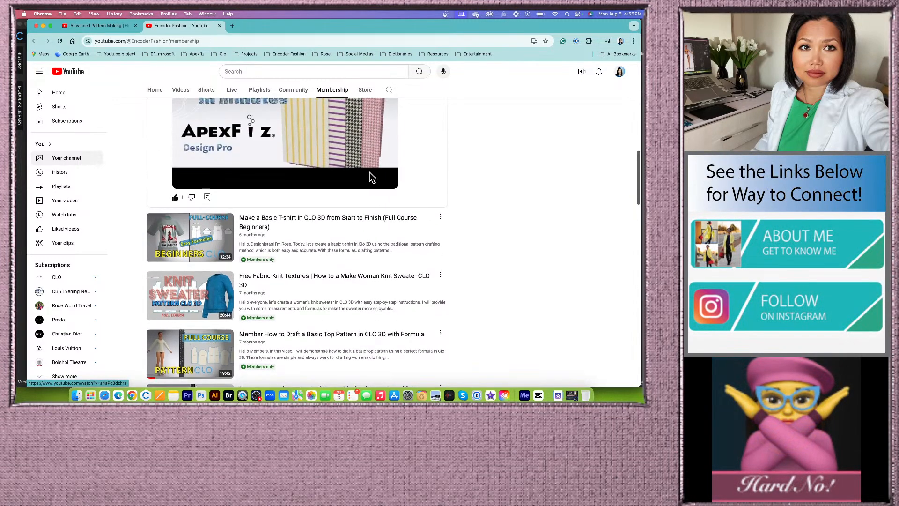
Step: Play the "How to Make 3 Essential Pleated Skirt Design in CLO 3D" video in theater mode
click(100, 26)
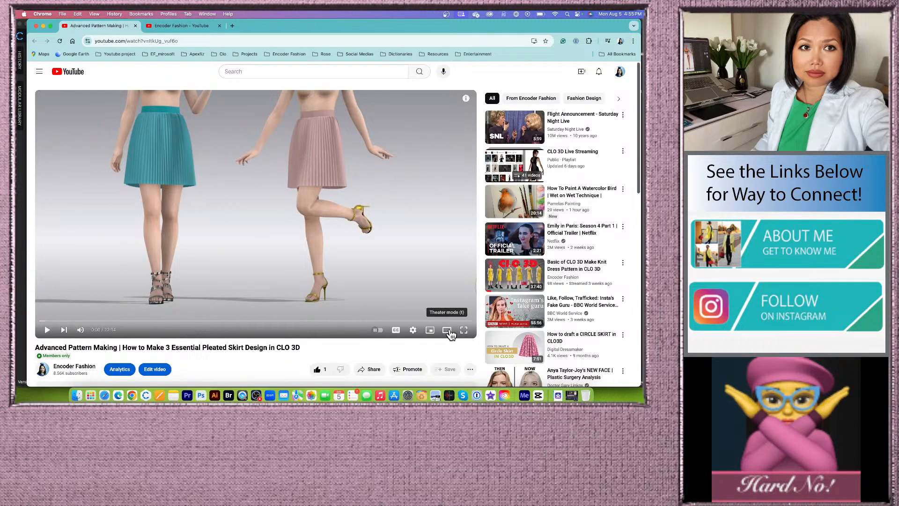
click(446, 329)
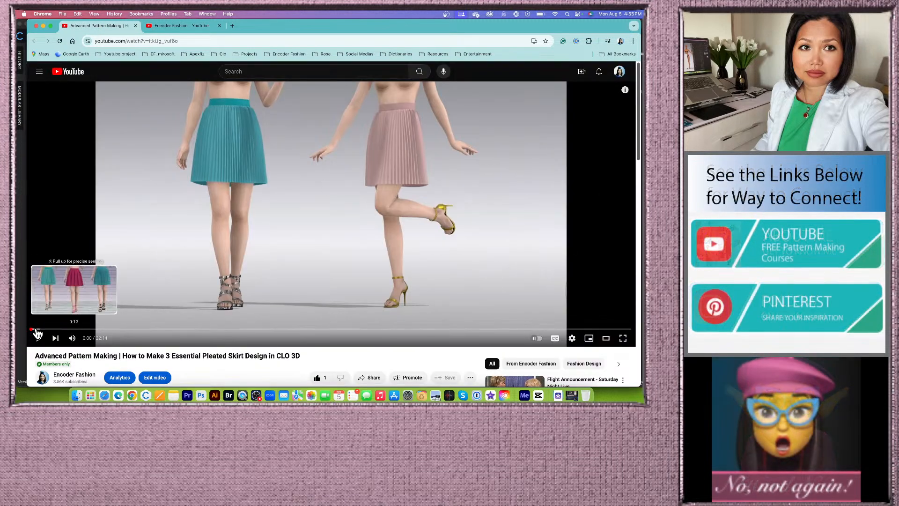
click(39, 338)
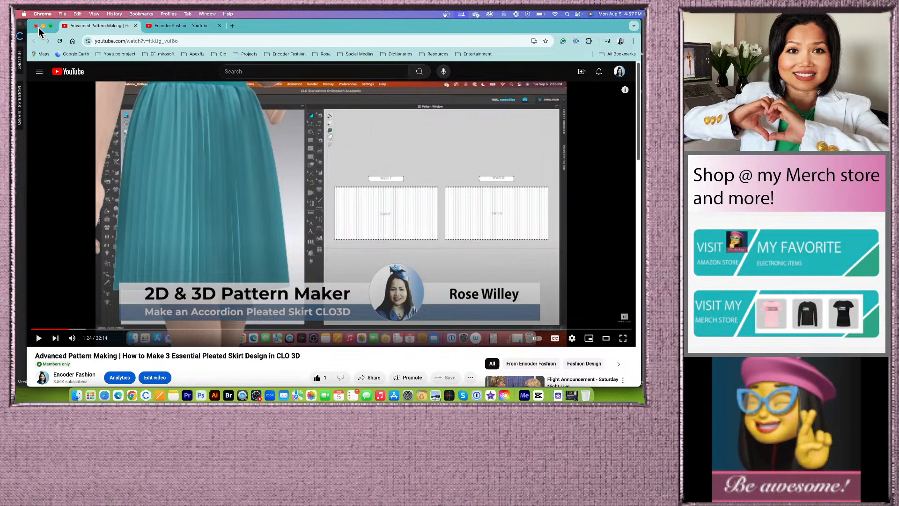
Step: Quit Chrome and switch back to the Cinderella project in CLO
click(36, 26)
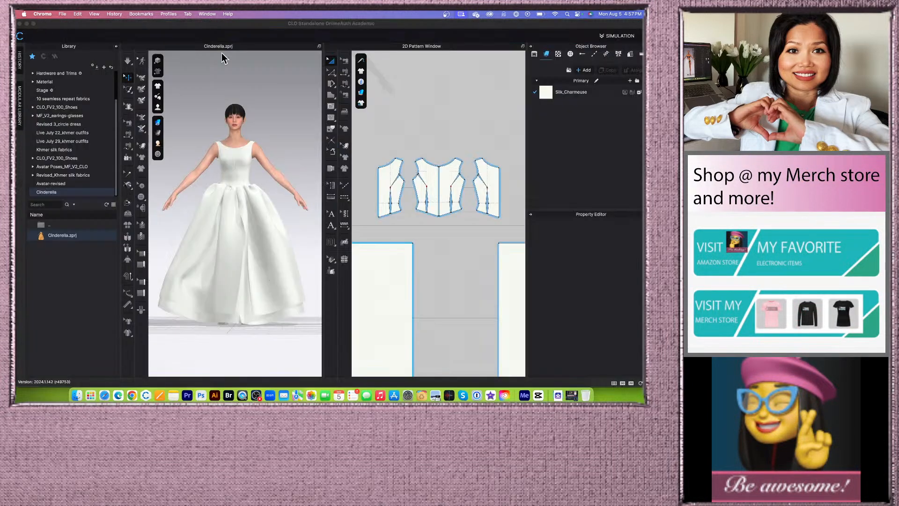
right_click(132, 397)
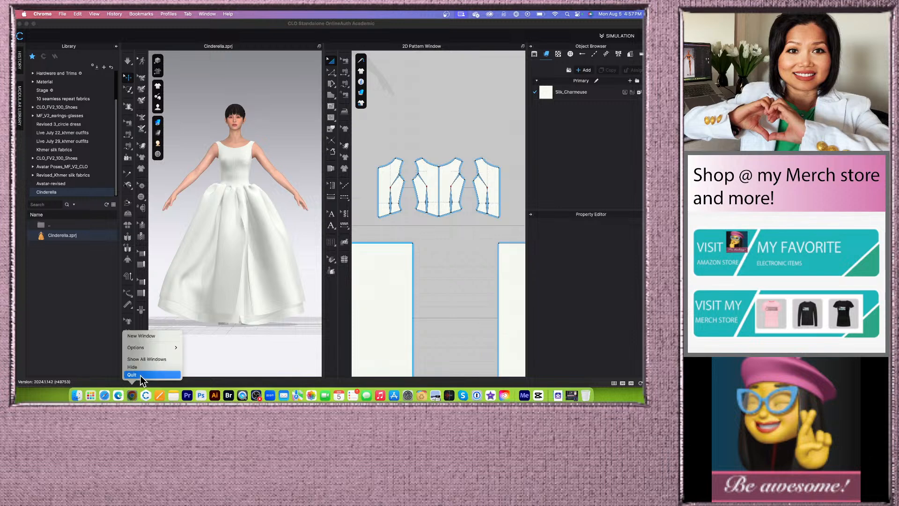
click(195, 364)
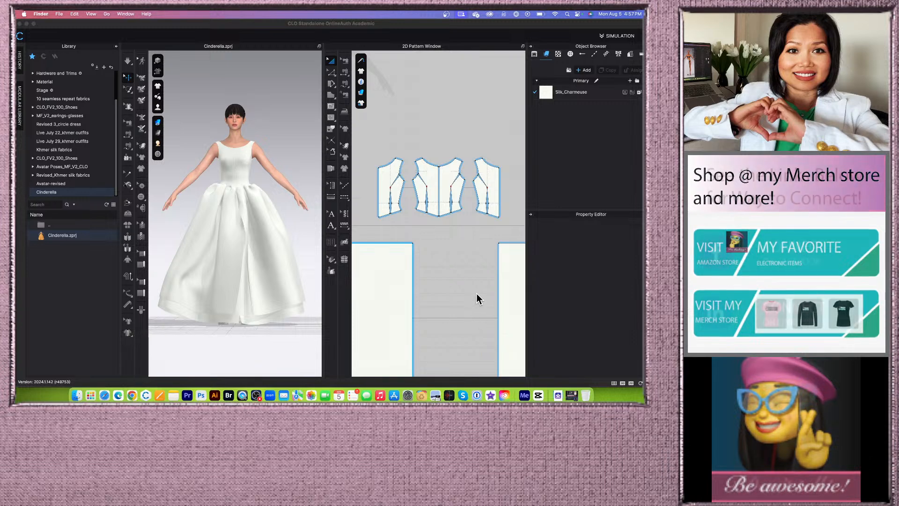
scroll(431, 142, down, 3)
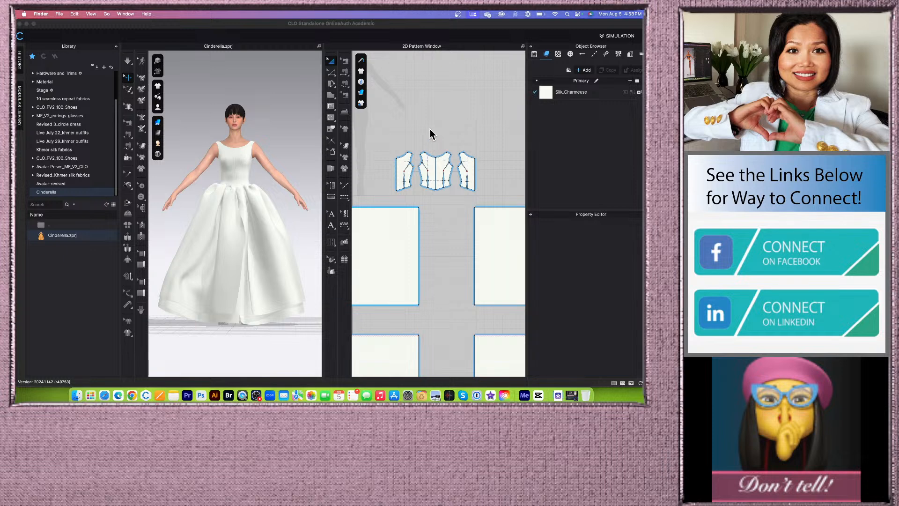
scroll(431, 128, up, 2)
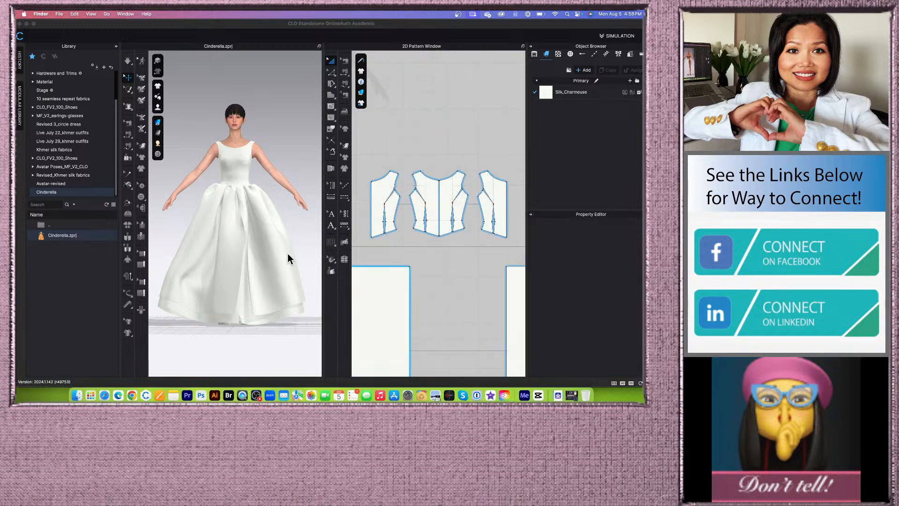
click(419, 22)
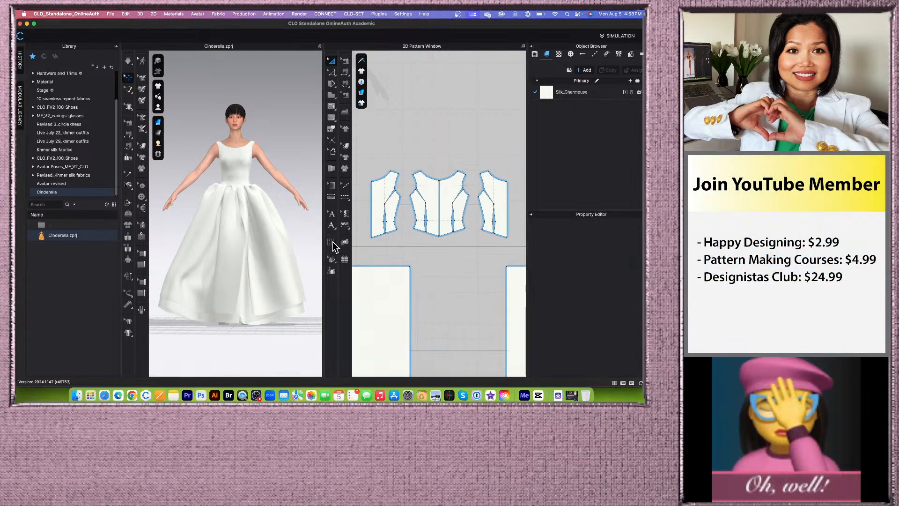
Step: Select the Silk_Charmeuse fabric, open the AI Texture Generator for its material, and move the dialog clear of the dress
click(603, 95)
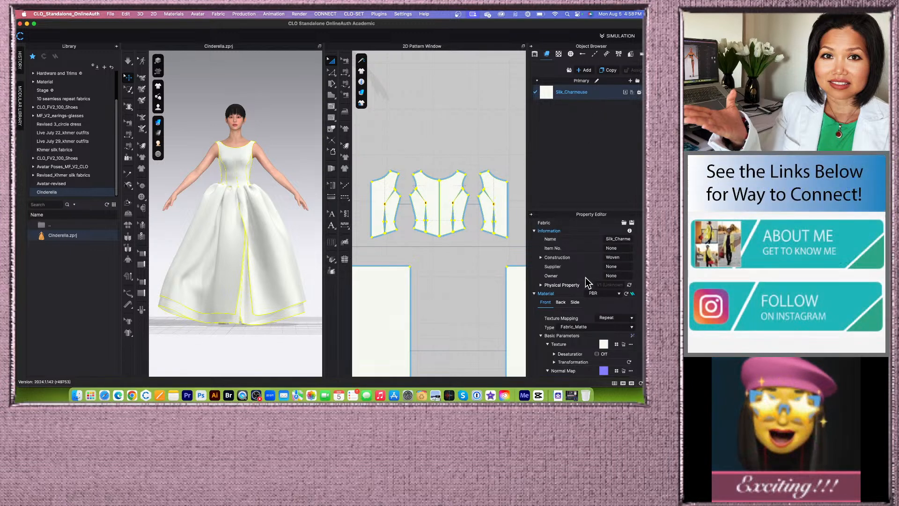
scroll(590, 360, down, 2)
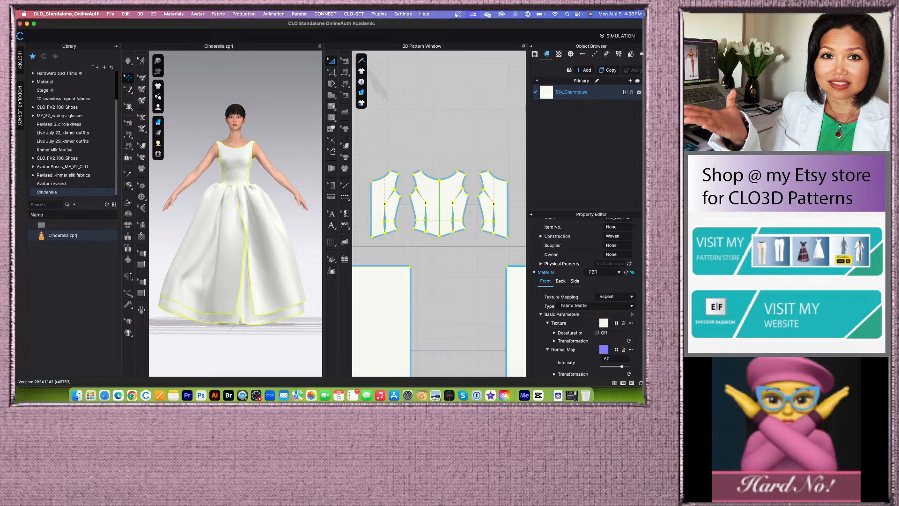
click(632, 314)
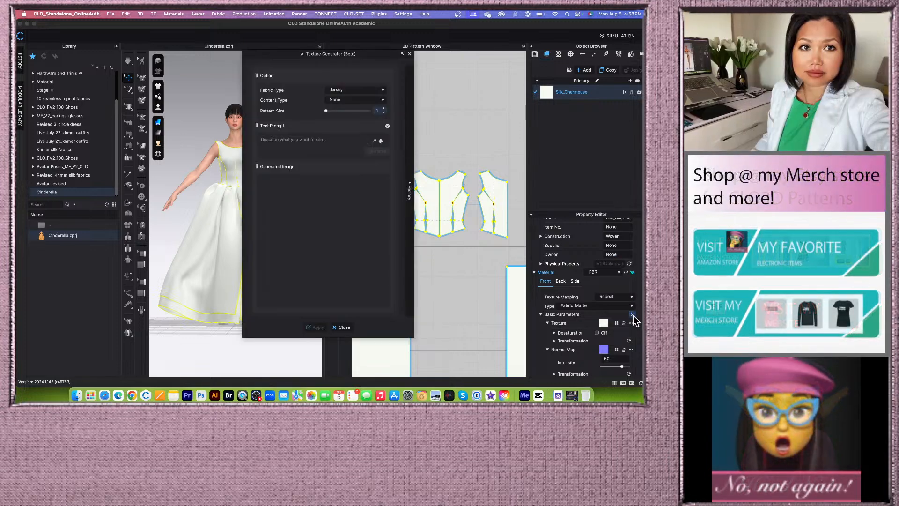
drag(376, 50, 375, 64)
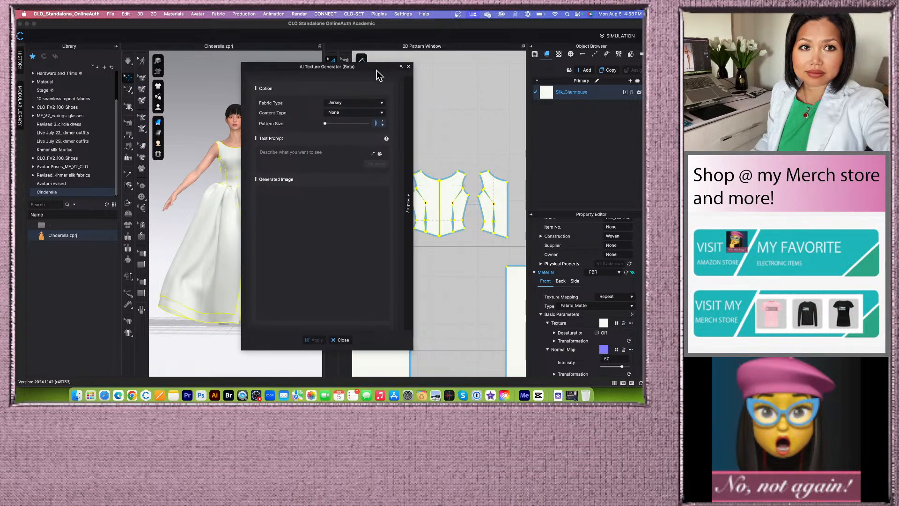
drag(377, 70, 412, 75)
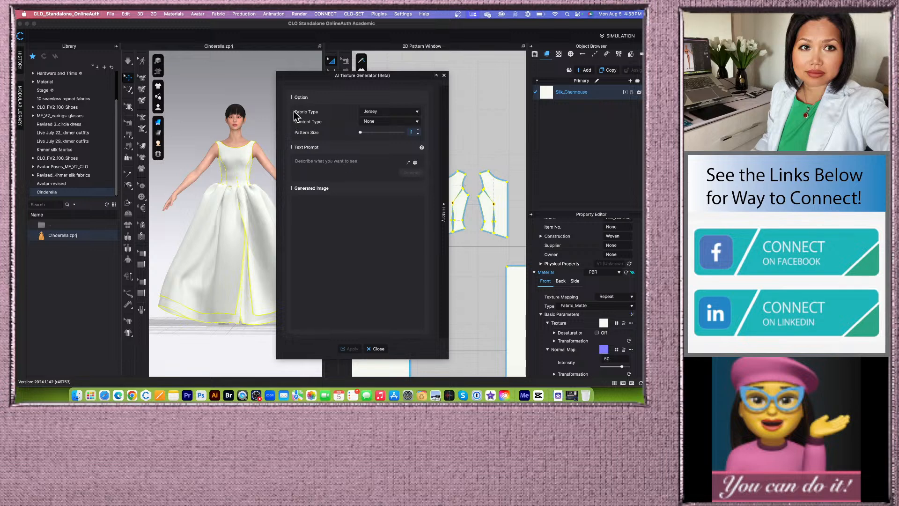
Step: Set the fabric type to Chiffon for the texture generation
click(418, 113)
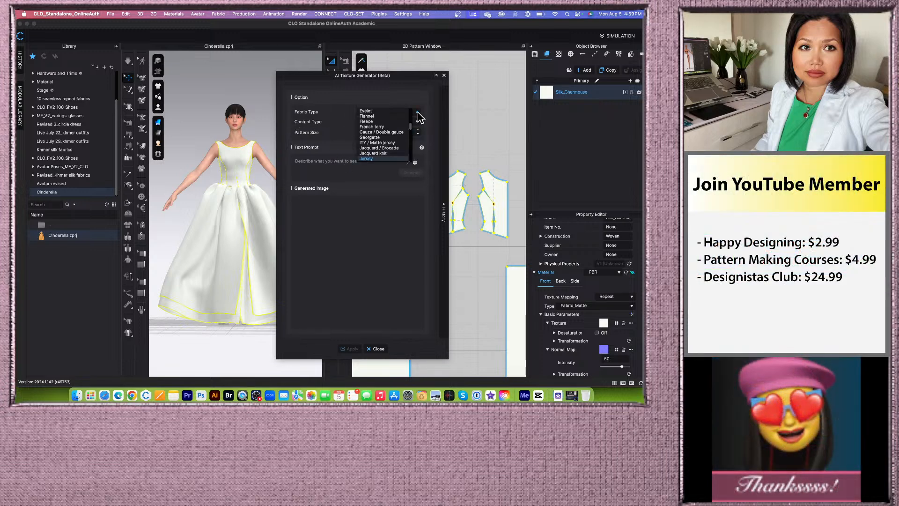
drag(410, 126, 410, 112)
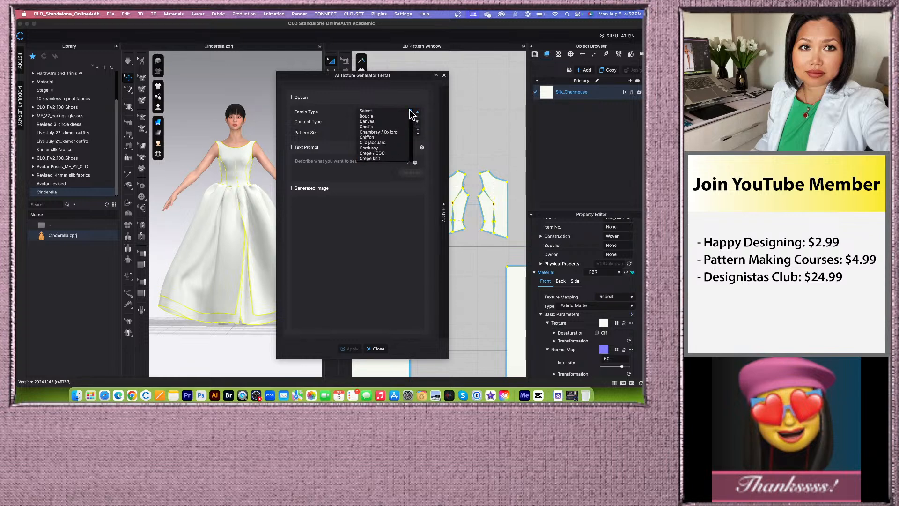
click(395, 138)
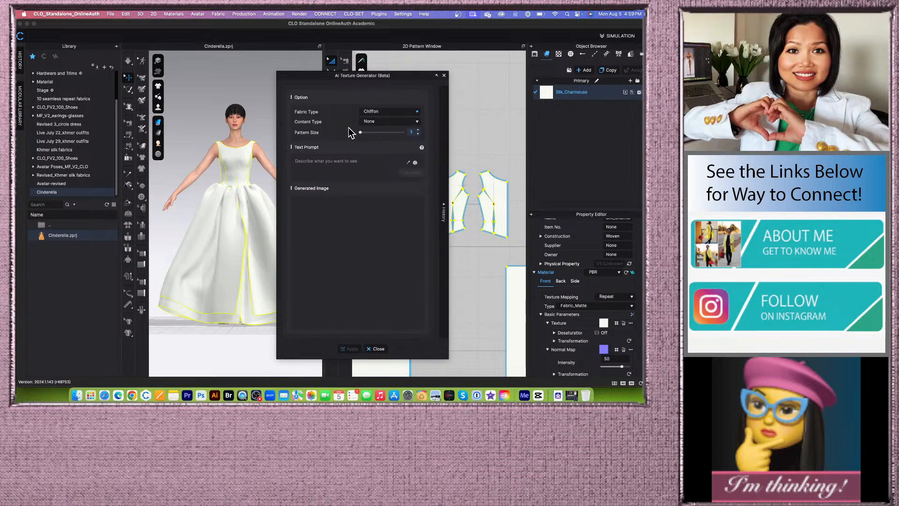
Step: Set the content type to Art in the Vintage style, with a pattern size of 2
click(411, 122)
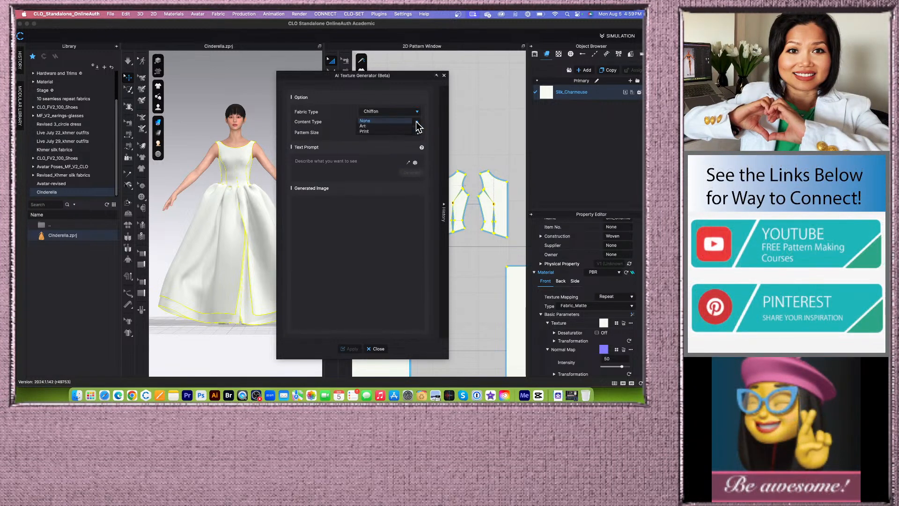
click(364, 126)
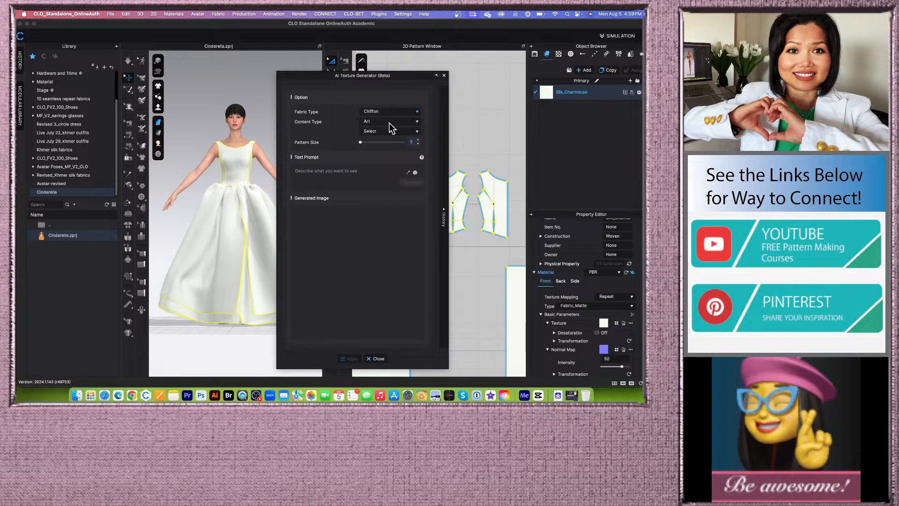
click(415, 133)
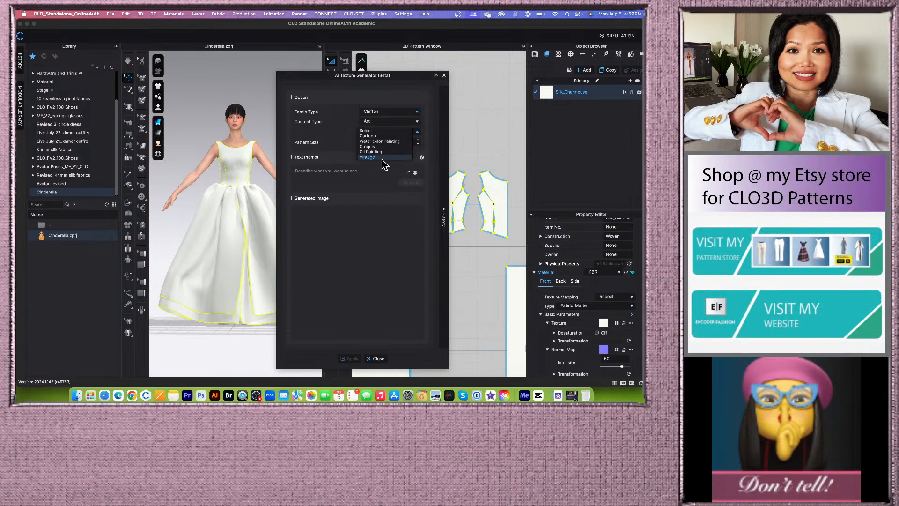
click(383, 158)
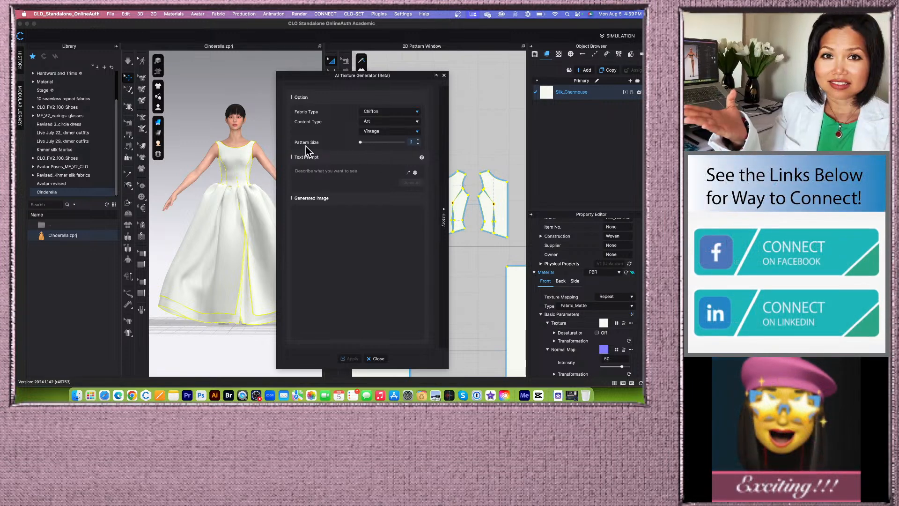
drag(361, 144, 389, 146)
click(417, 143)
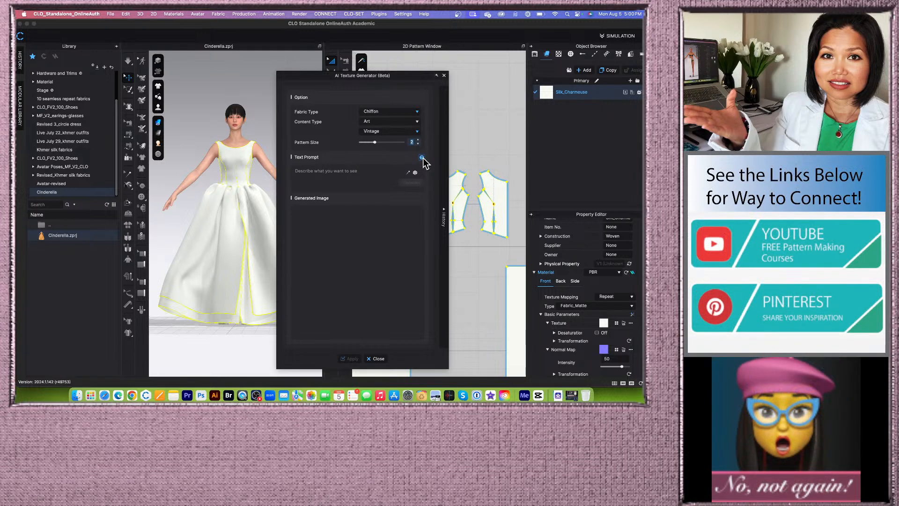
Step: Open the AI Texture Generator help article and examine its instructions for opening the tool and generating textures
key(Escape)
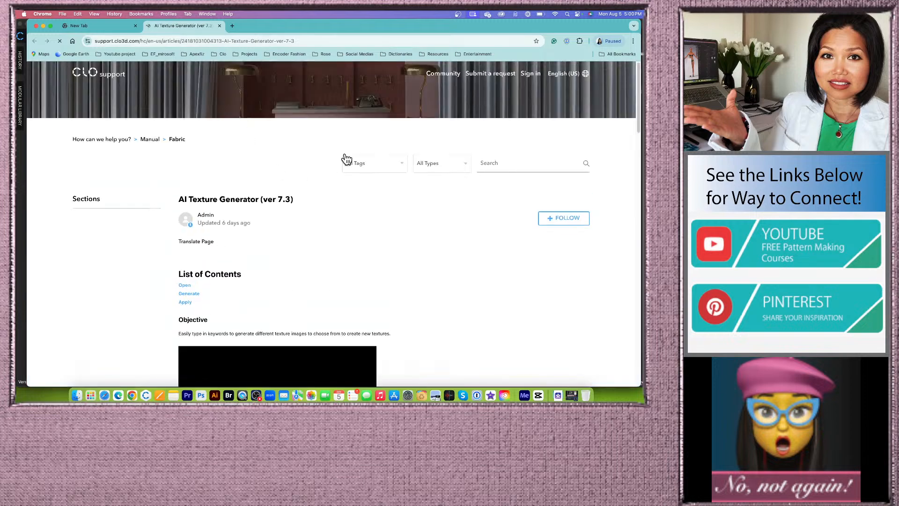
scroll(345, 286, down, 5)
scroll(345, 286, up, 3)
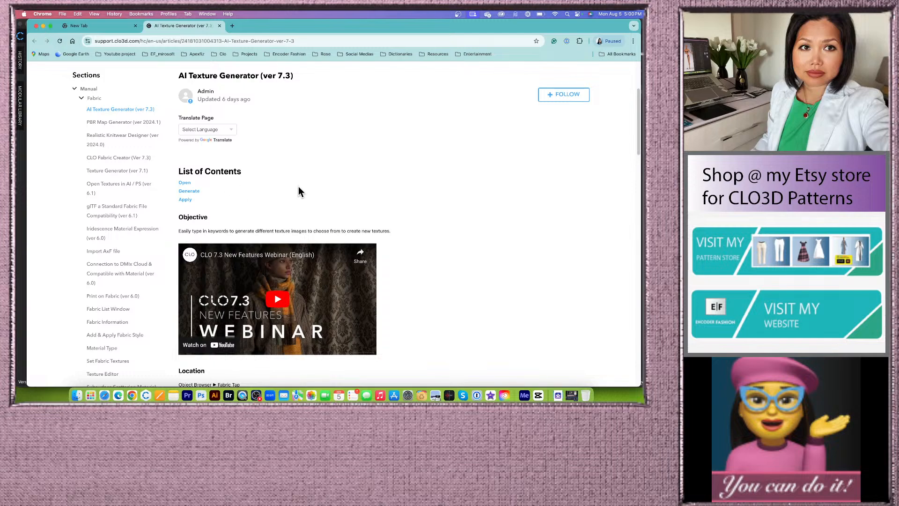
scroll(310, 251, down, 2)
scroll(310, 252, down, 6)
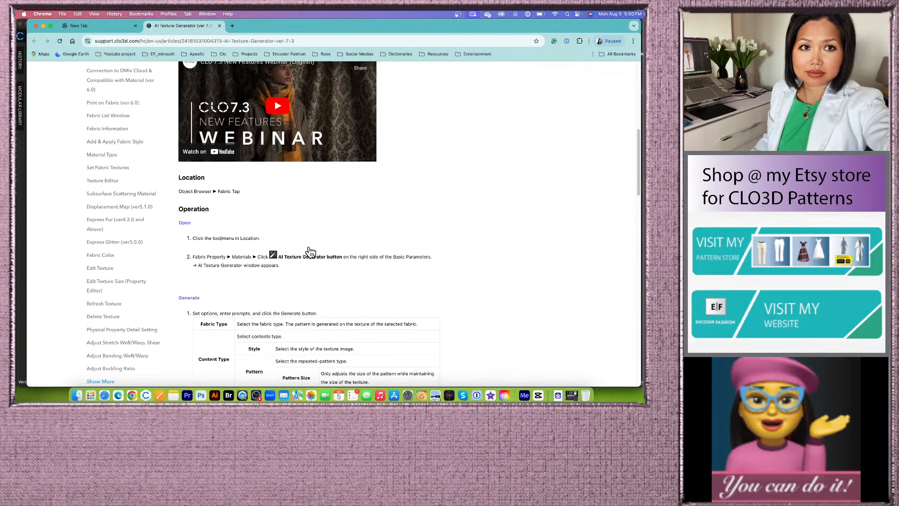
scroll(309, 247, up, 3)
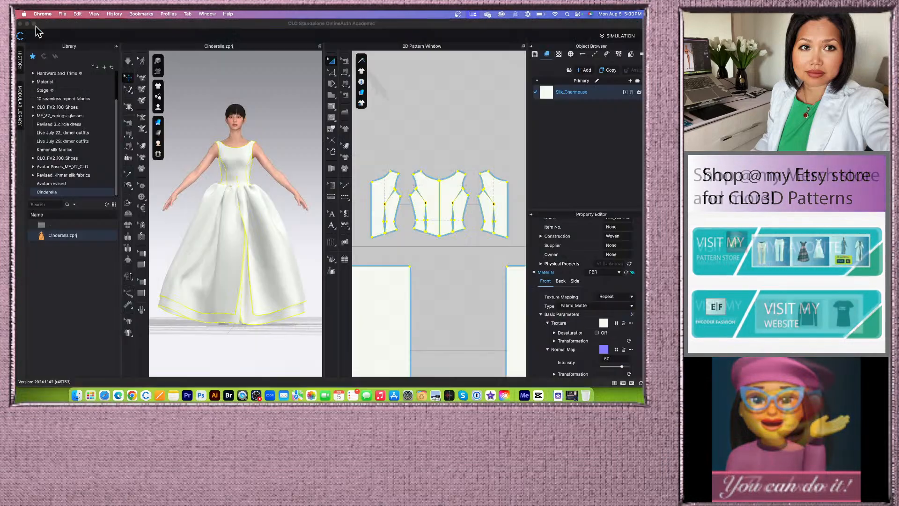
Step: Close the help article, quit Chrome, and return to the AI Texture Generator in CLO, moving its dialog slightly higher
click(36, 26)
right_click(132, 396)
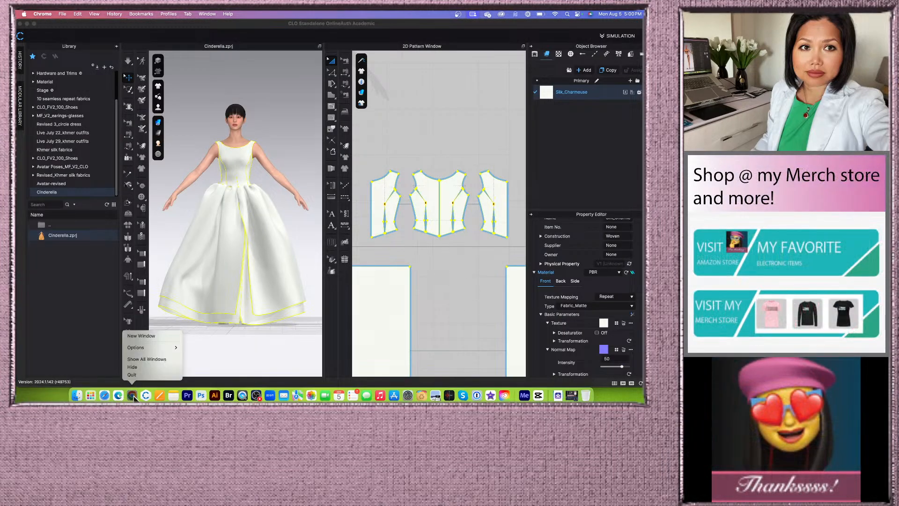
click(132, 375)
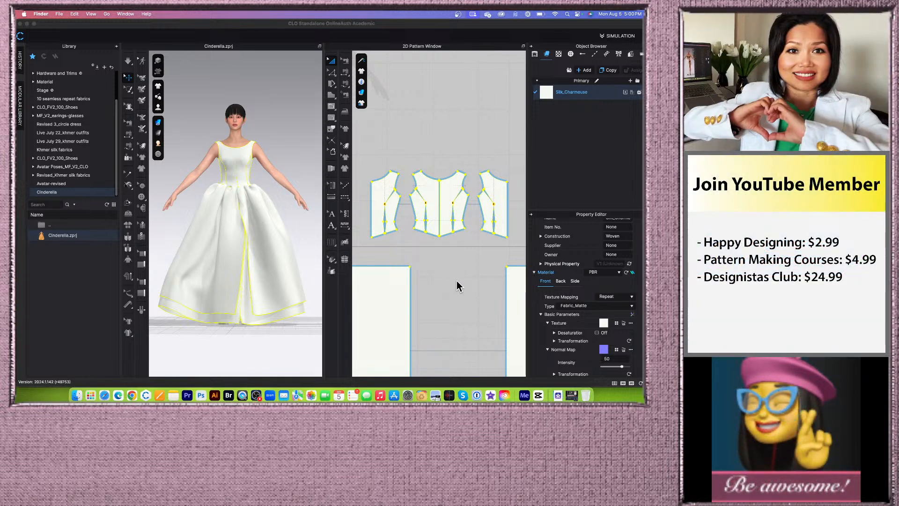
click(462, 129)
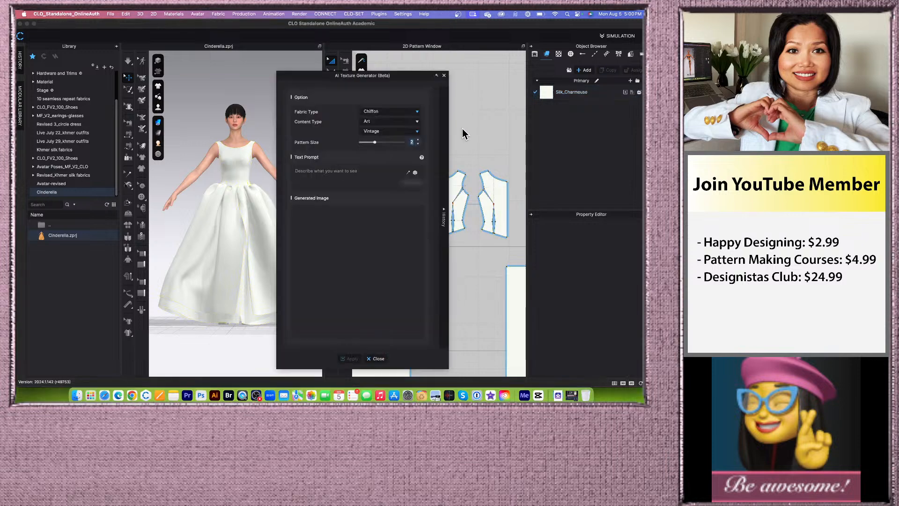
mouse_move(401, 76)
mouse_down()
mouse_move(398, 50)
mouse_move(403, 66)
mouse_up()
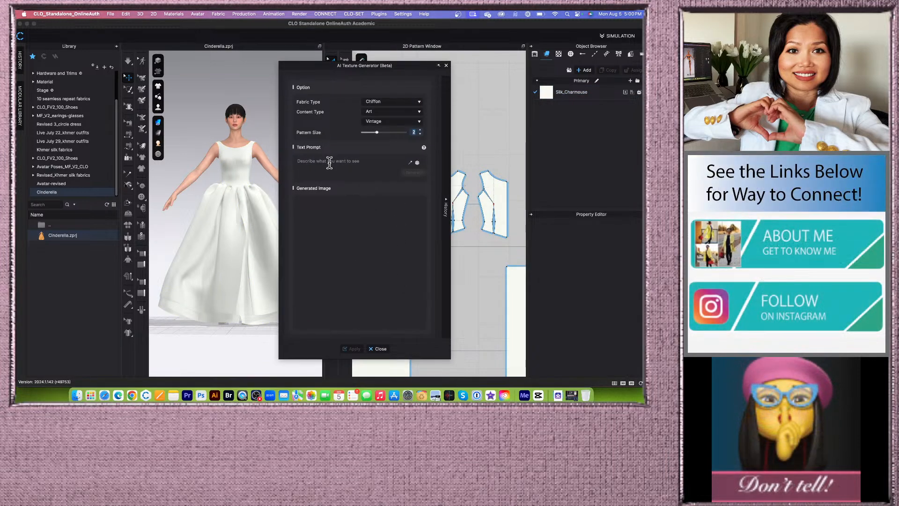
Step: Fill in random prompts until "Animal Pose Croquis" is set, then generate that texture and apply it to the gown
click(417, 163)
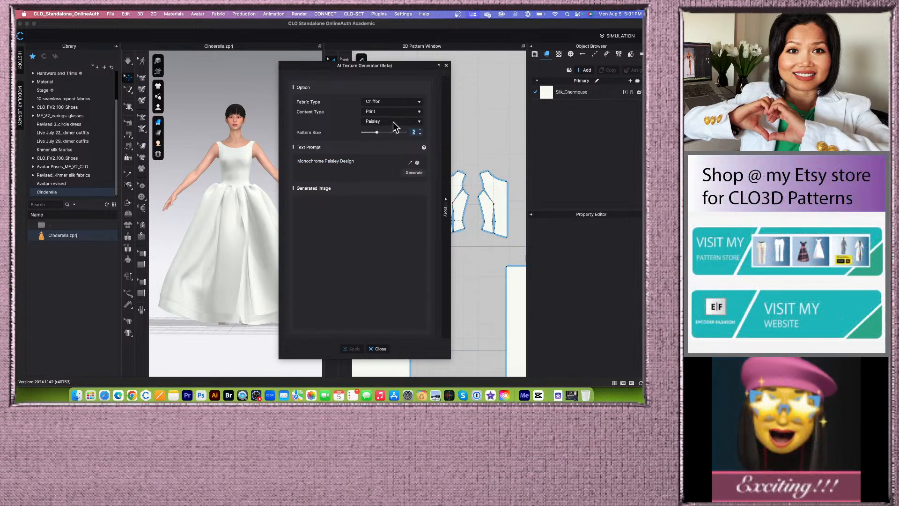
drag(415, 65, 425, 69)
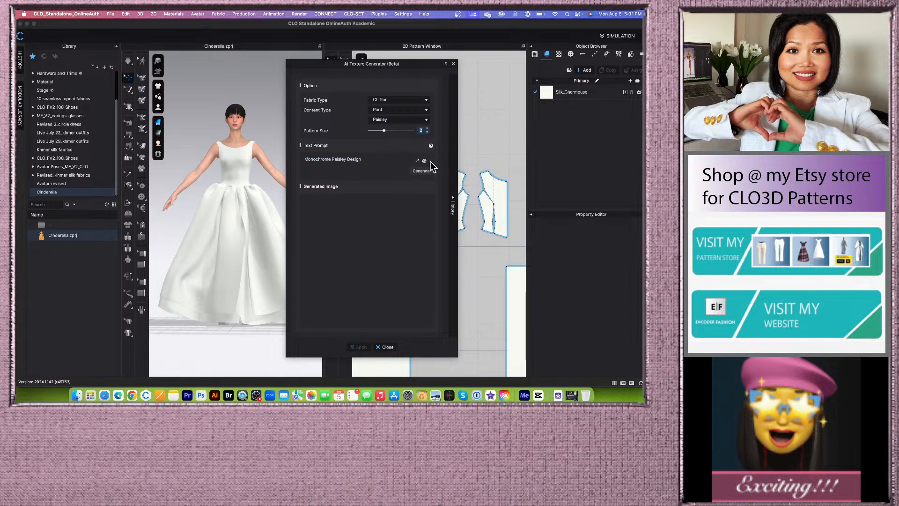
click(424, 161)
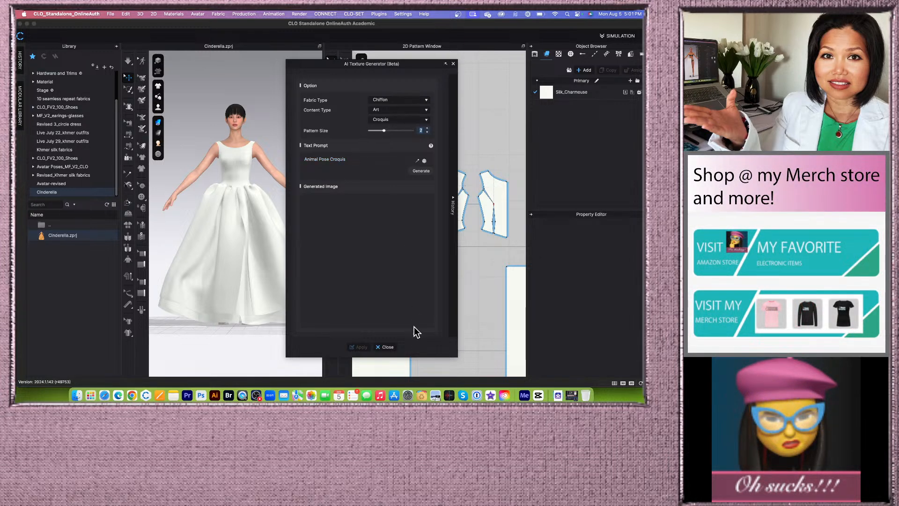
click(367, 160)
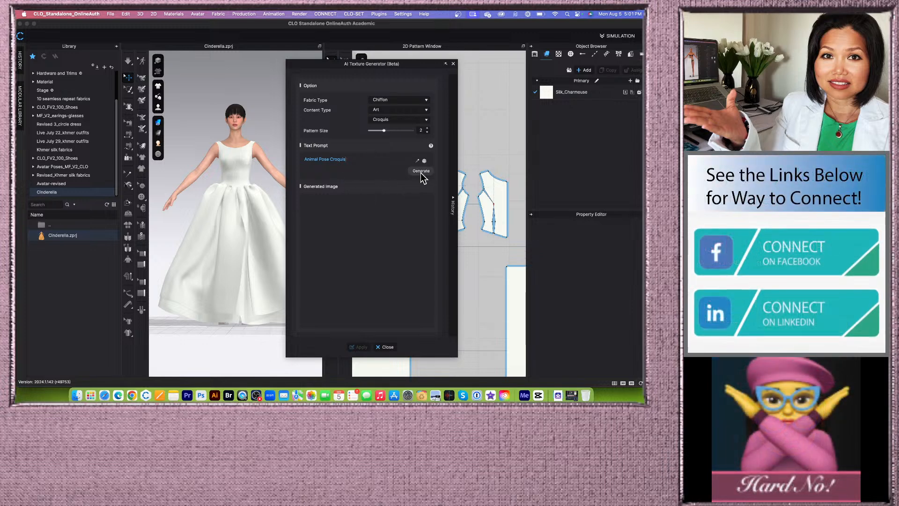
click(421, 173)
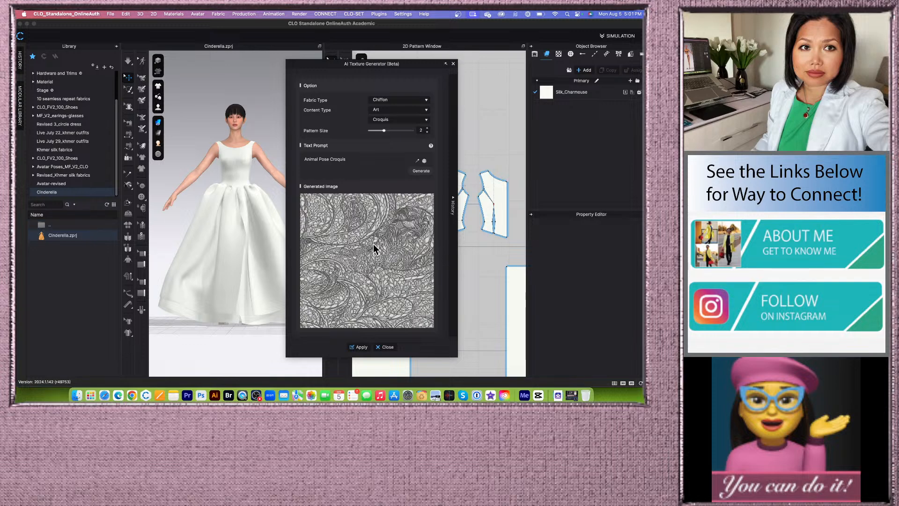
click(363, 348)
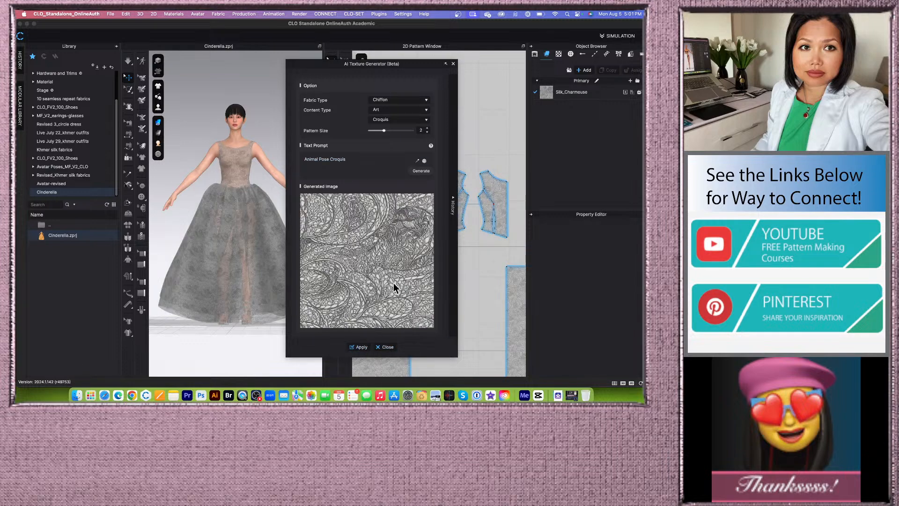
Step: Add "red and white" to the start of the text prompt, regenerate the texture, and apply it to the gown
mouse_move(425, 62)
mouse_down()
mouse_move(265, 70)
mouse_move(423, 76)
mouse_up()
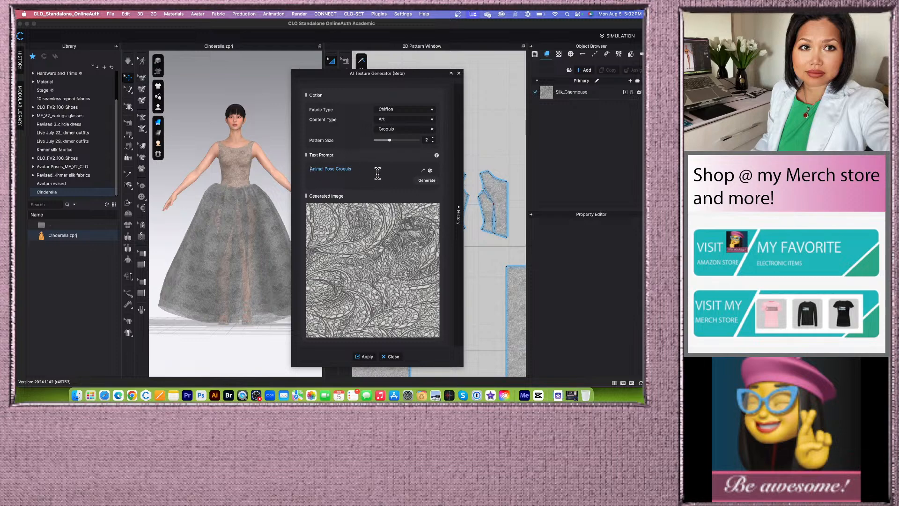
text(red and white)
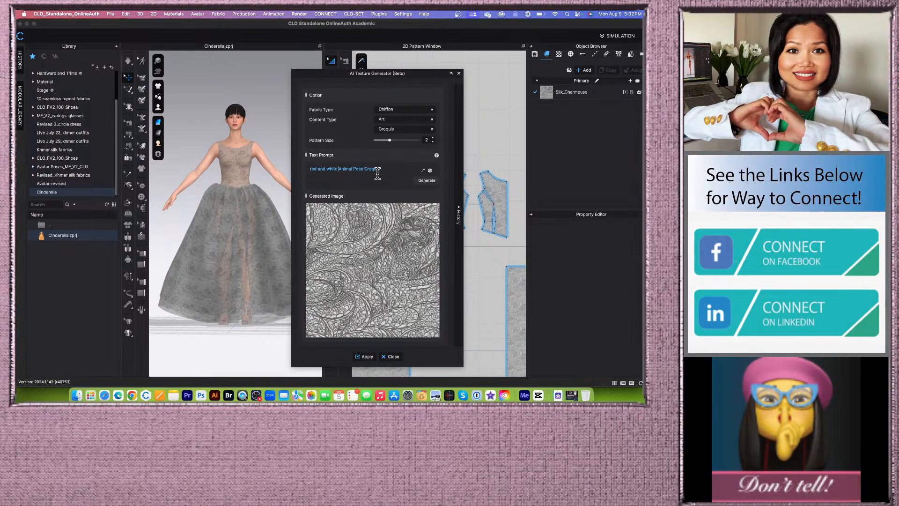
click(427, 184)
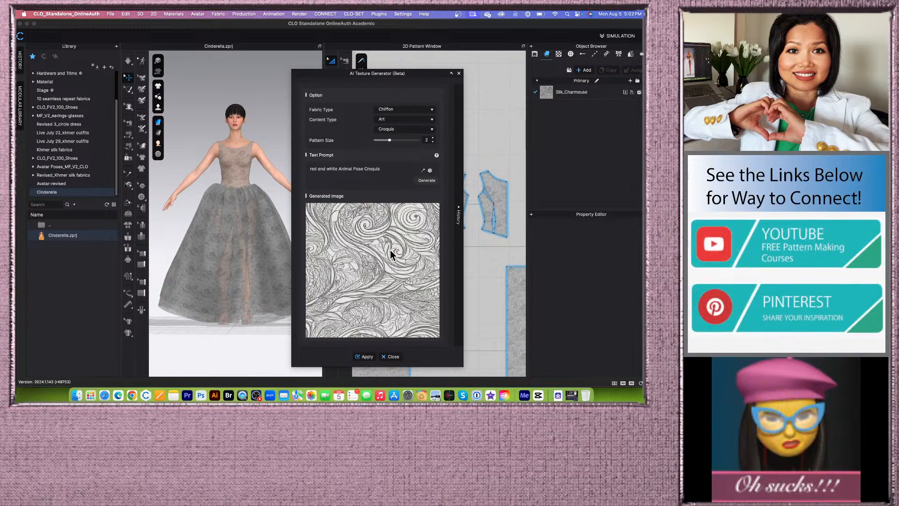
click(366, 357)
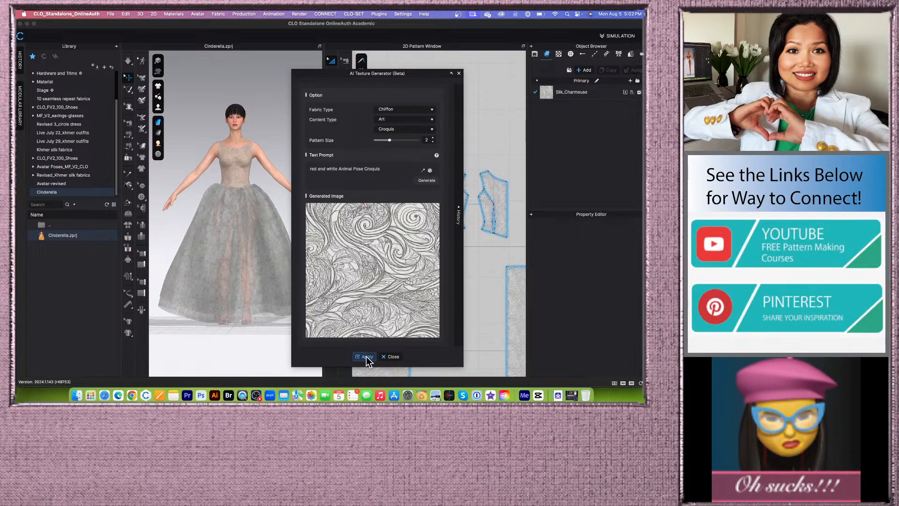
scroll(258, 228, up, 10)
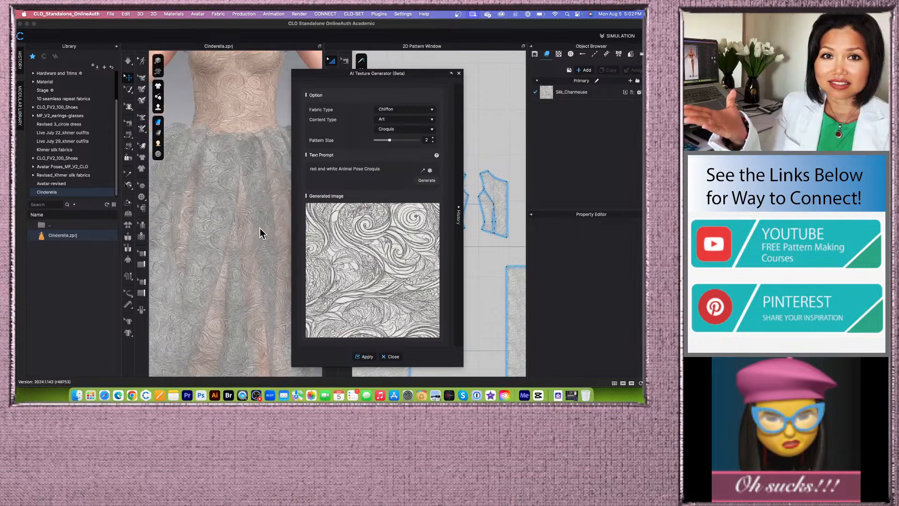
scroll(260, 229, down, 10)
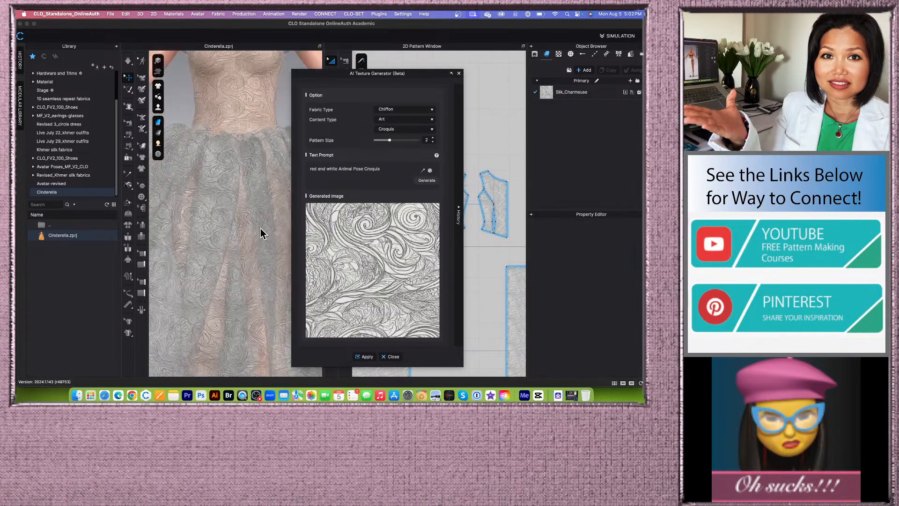
right_drag(261, 231, 240, 249)
scroll(243, 253, up, 3)
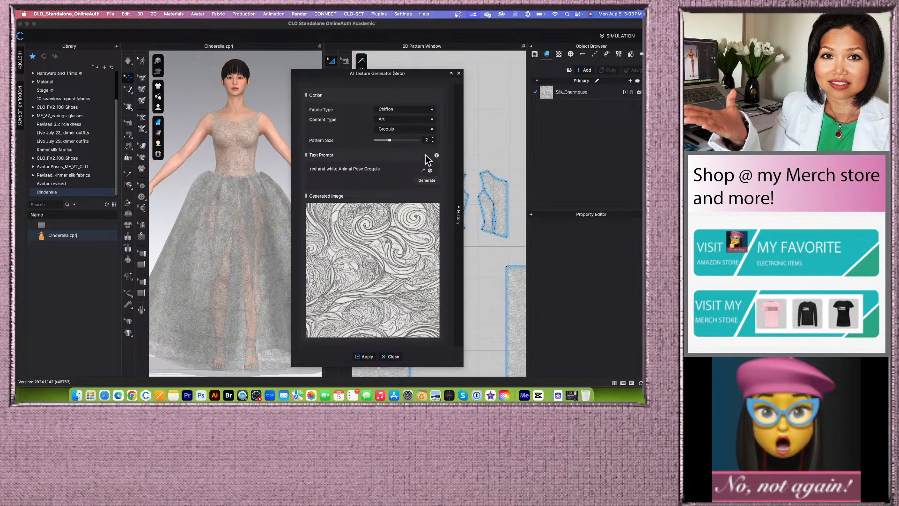
Step: Set the art style to Cartoon and change the text prompt to "red and white pony"
click(432, 129)
click(386, 134)
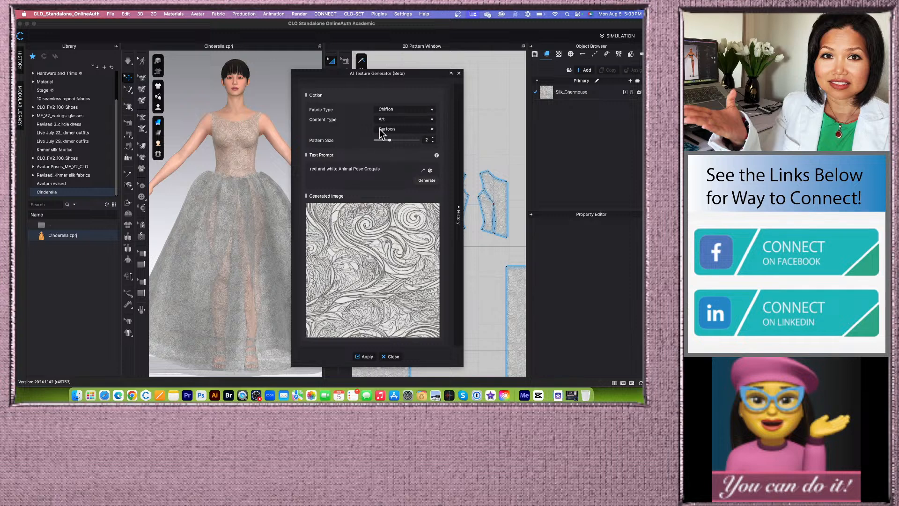
drag(385, 168, 305, 167)
click(383, 169)
drag(391, 170, 353, 167)
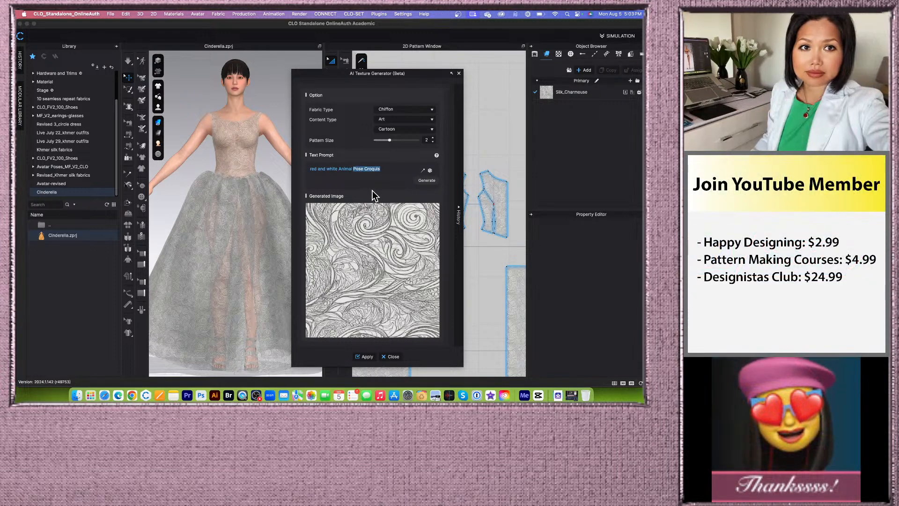
key(BackSpace)
key(BackSpace)
key(BackSpace)
text(ny)
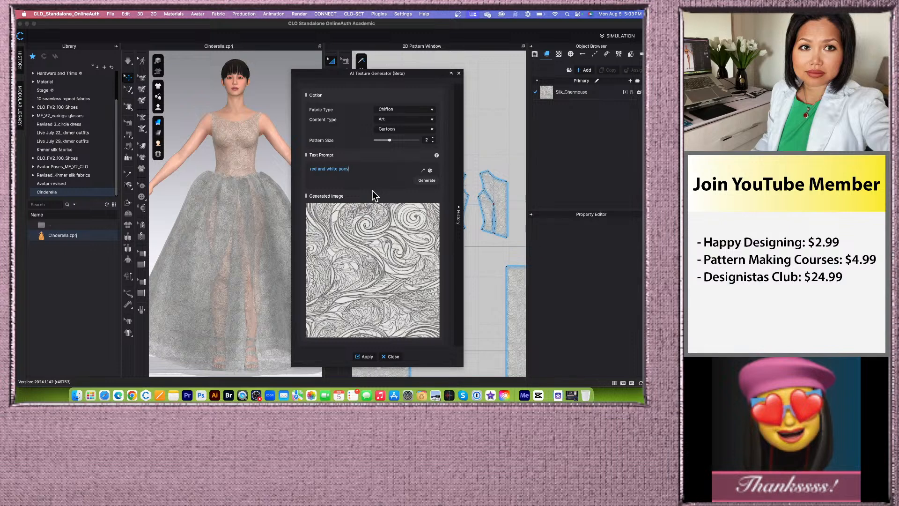
Step: Generate the cartoon pony texture, apply it to the gown, and move the dialog clear of the dress
click(426, 181)
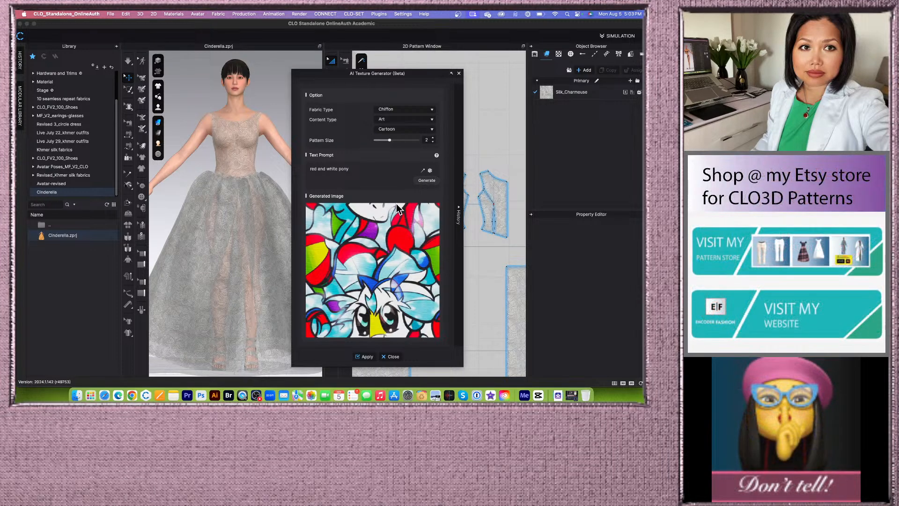
click(367, 357)
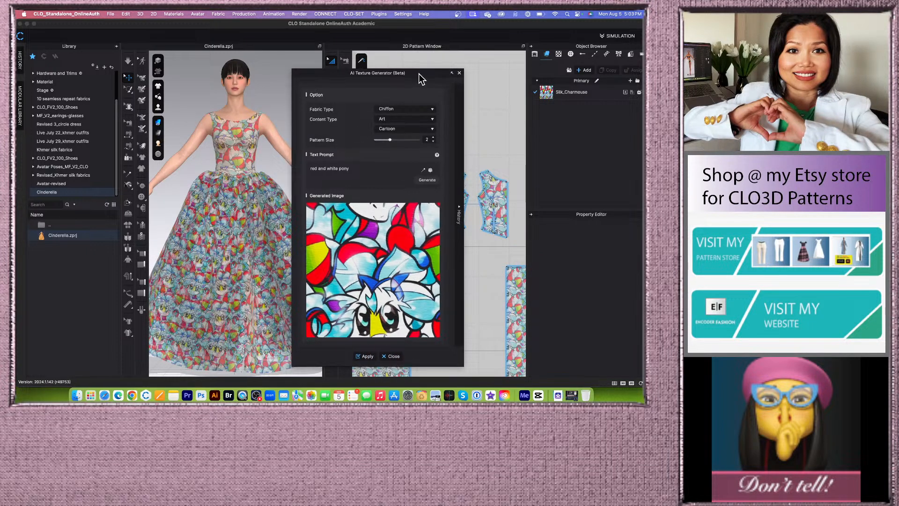
drag(418, 74, 439, 64)
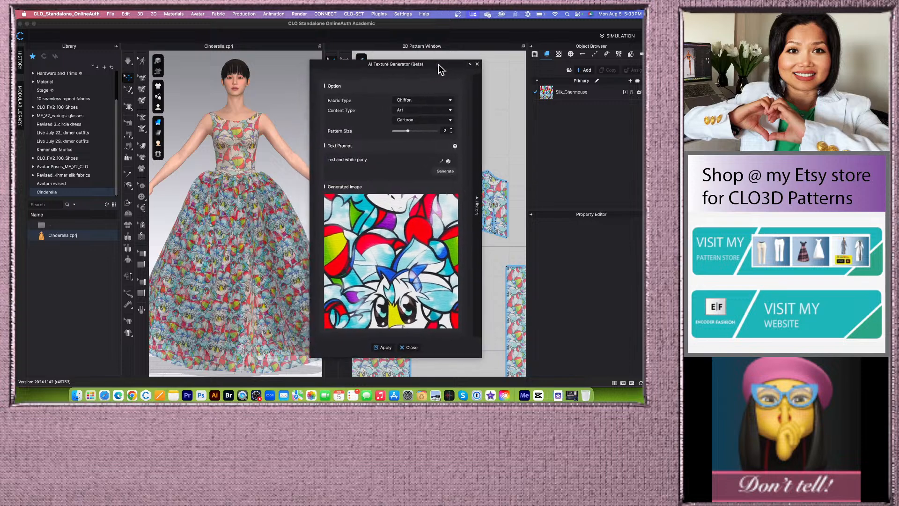
Step: Close the AI Texture Generator and inspect the cartoon pony print on the gown's bodice and skirt up close
click(414, 347)
scroll(284, 217, up, 5)
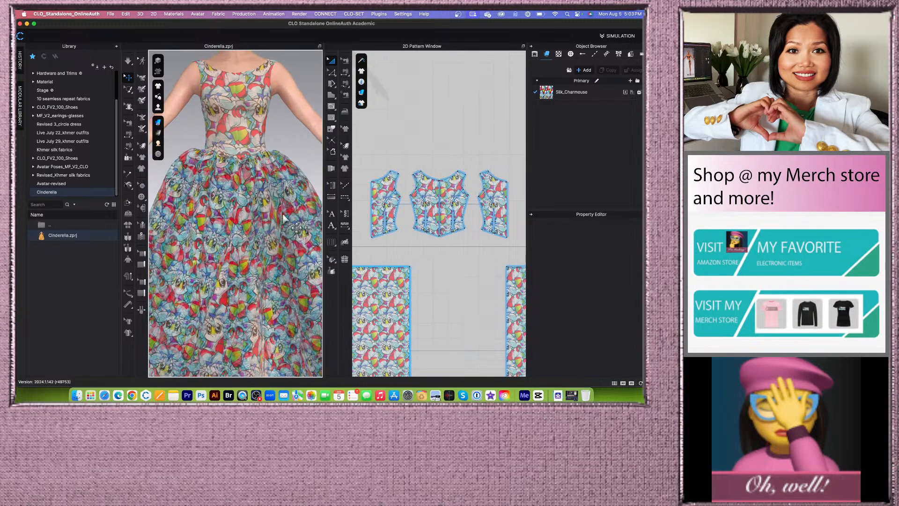
scroll(283, 217, down, 5)
scroll(279, 255, up, 3)
scroll(269, 247, down, 3)
scroll(271, 248, down, 2)
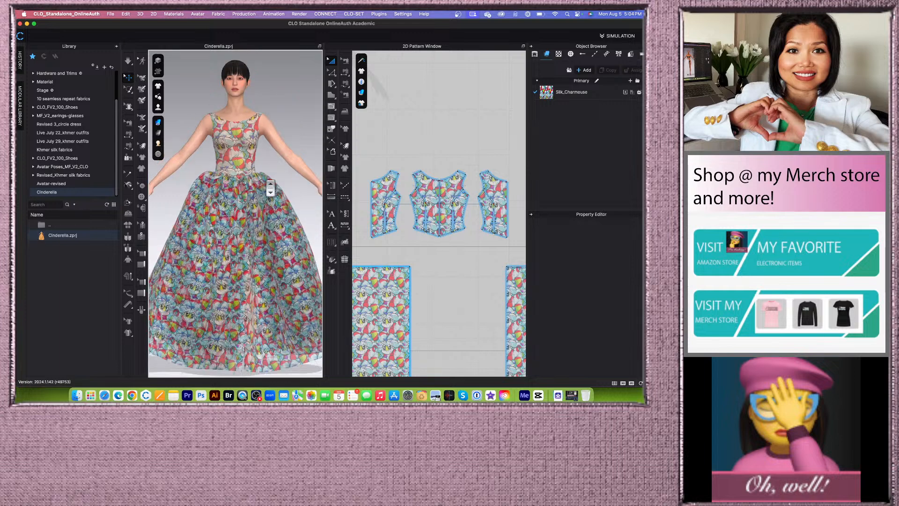
Step: Scale the cartoon pony texture down slightly on the gown, keeping its proportions, and clear the selection
click(142, 147)
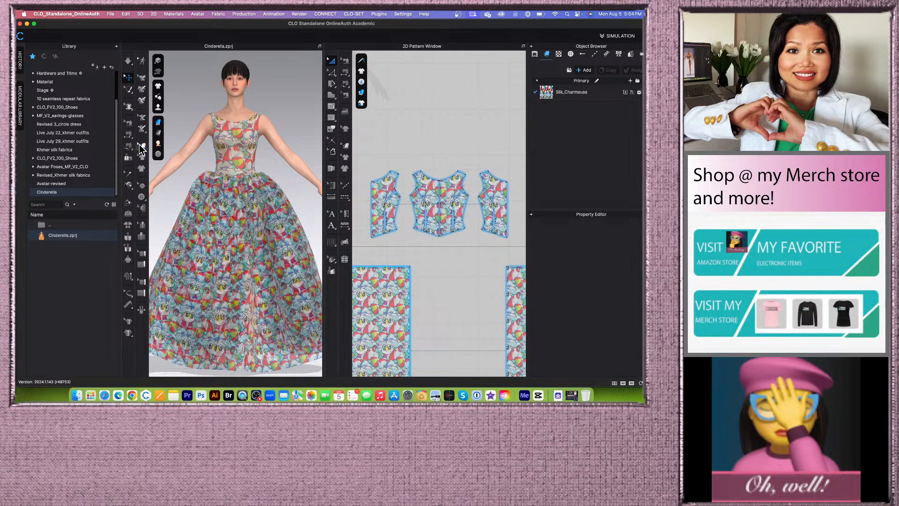
click(236, 156)
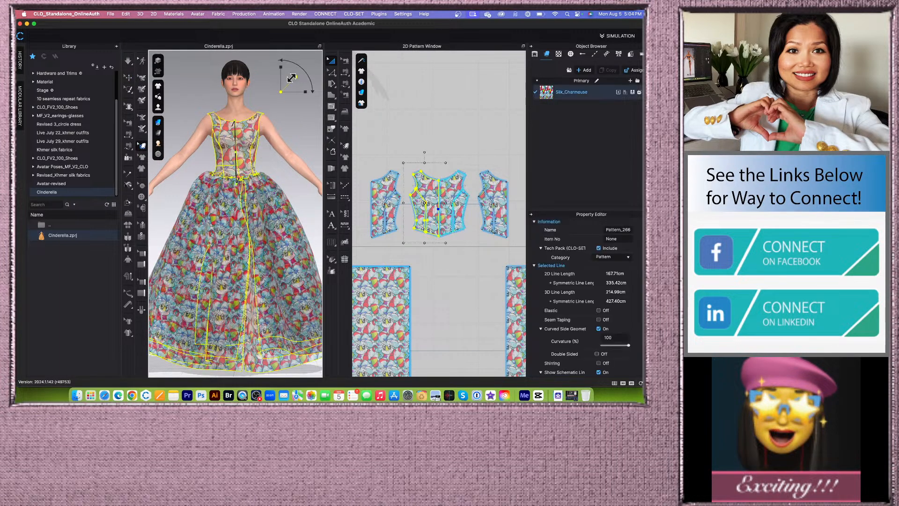
mouse_move(291, 79)
mouse_down()
mouse_move(298, 69)
mouse_move(289, 84)
mouse_up()
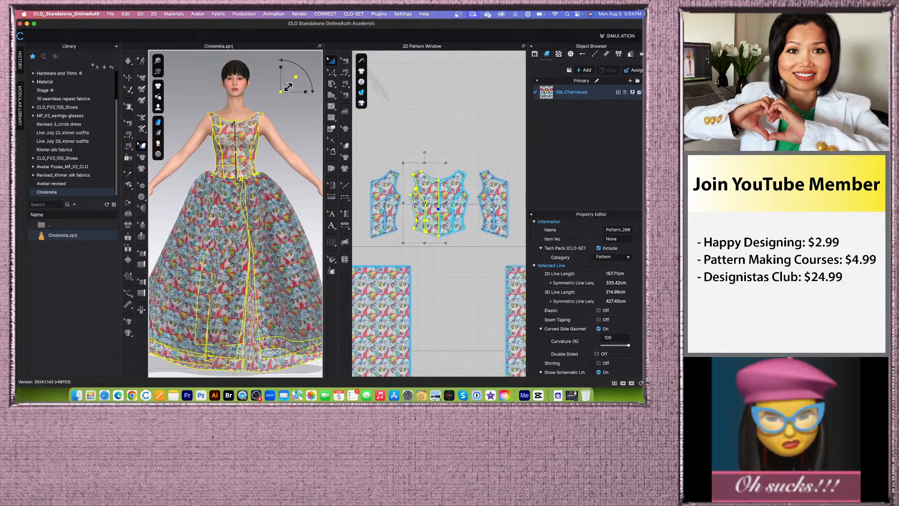
click(293, 171)
mouse_move(294, 171)
right_down()
mouse_move(214, 156)
mouse_move(298, 157)
right_up()
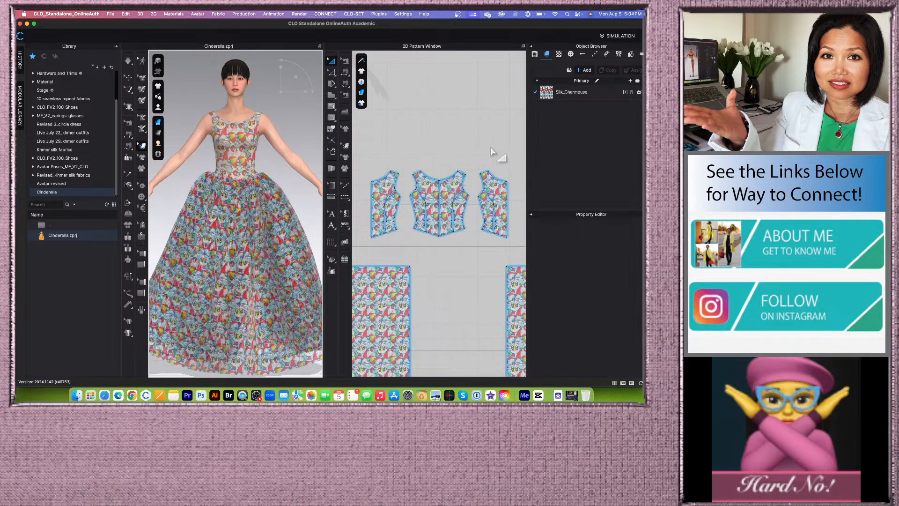
Step: Duplicate the Silk_Charmeuse fabric and delete the copy
click(597, 93)
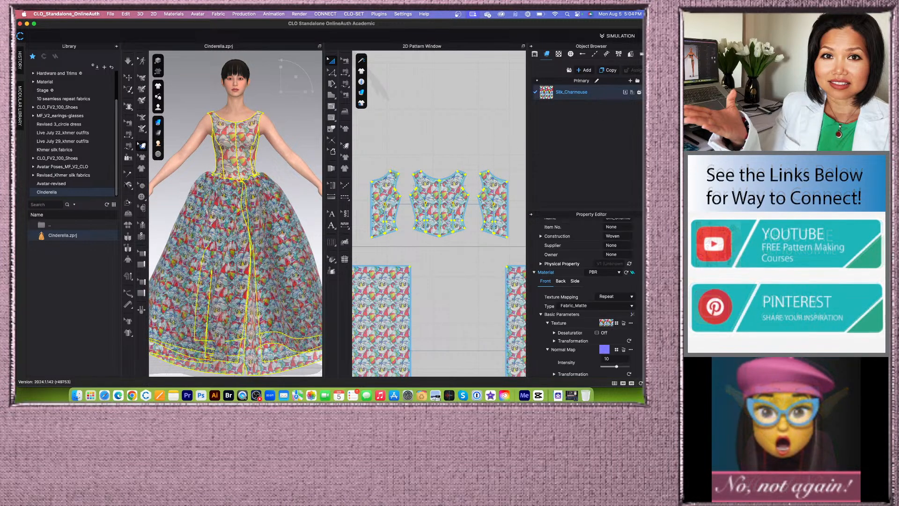
click(610, 71)
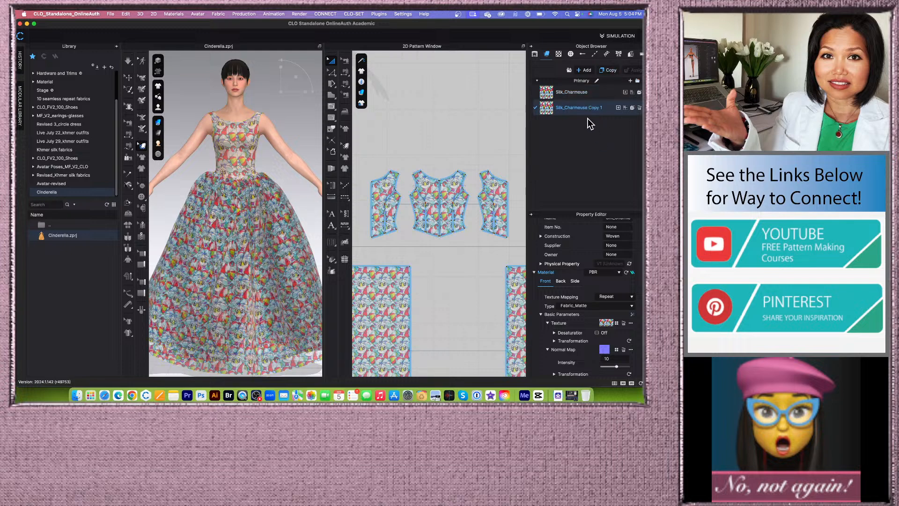
scroll(458, 123, down, 3)
scroll(458, 123, down, 3)
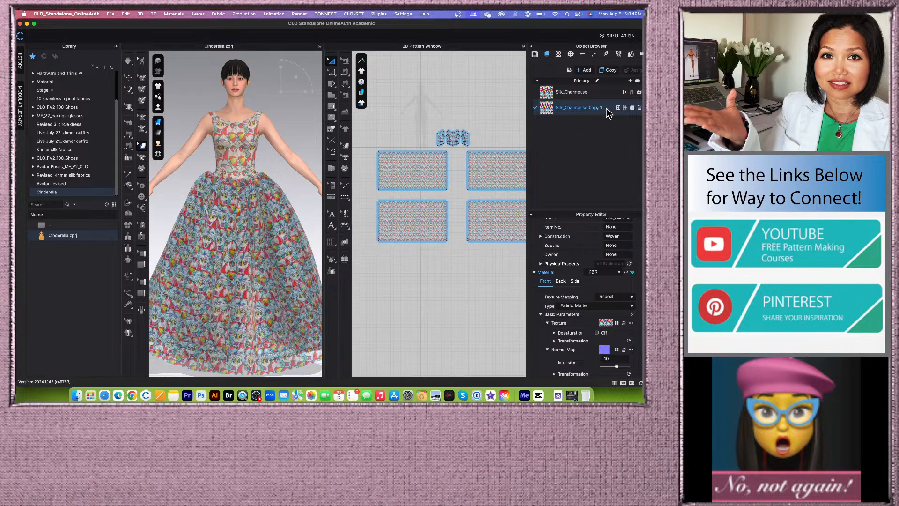
click(639, 107)
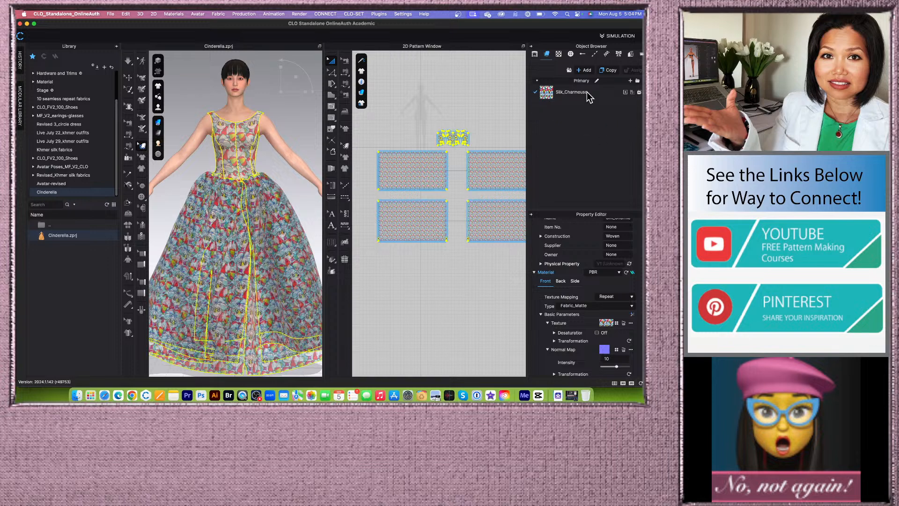
Step: Add a new blank fabric and assign it to all the gown's bodice and skirt pattern pieces
click(585, 70)
scroll(396, 146, down, 3)
drag(375, 129, 515, 237)
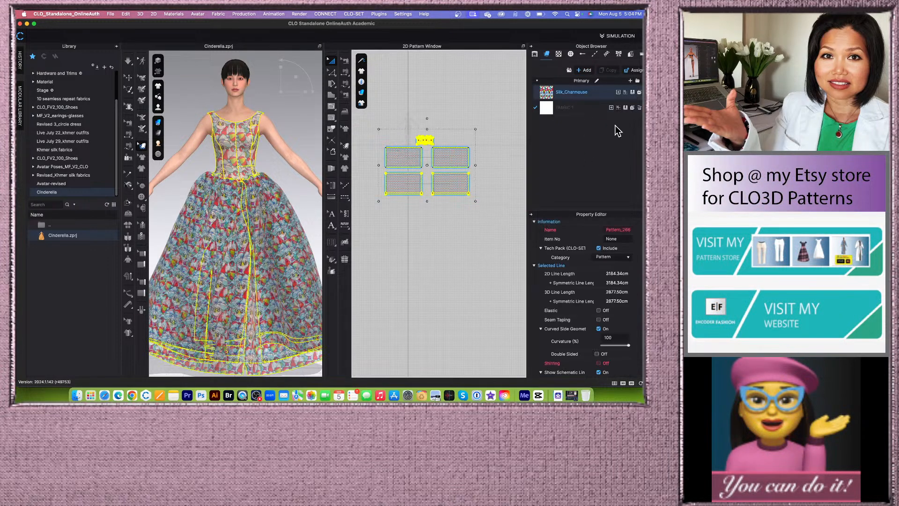
click(625, 107)
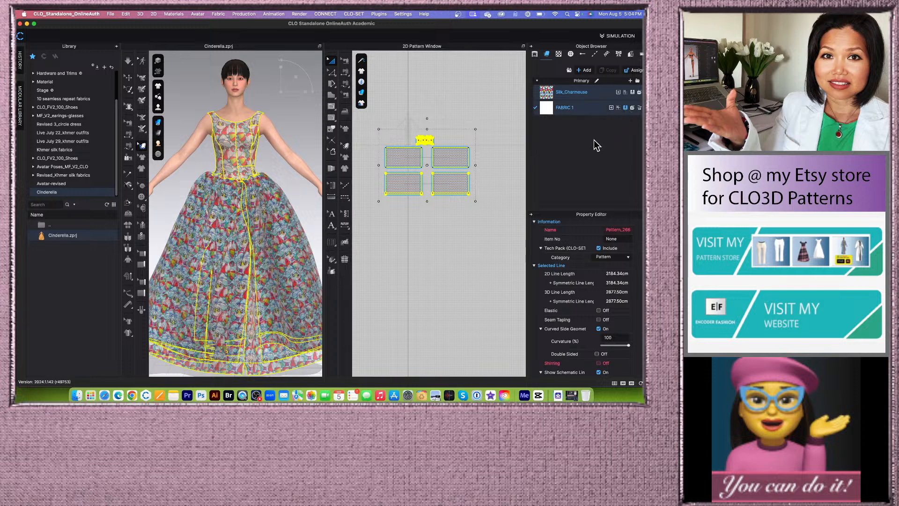
click(296, 173)
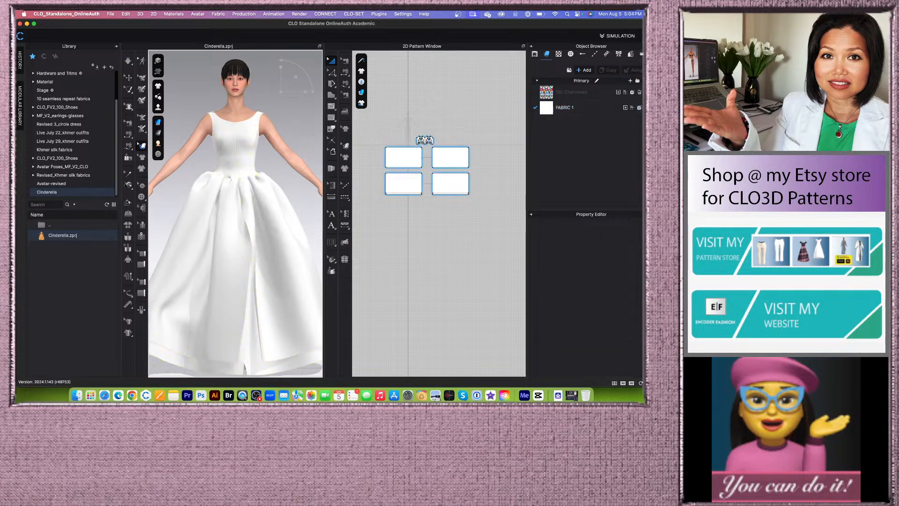
Step: Open the AI Texture Generator from the Silk_Charmeuse fabric's basic parameters and shift the dialog slightly toward the avatar
click(591, 93)
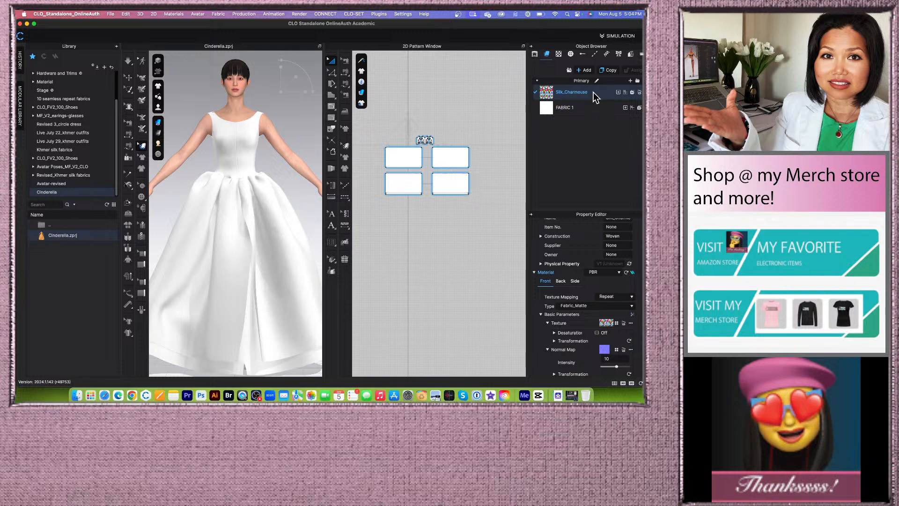
scroll(452, 136, up, 3)
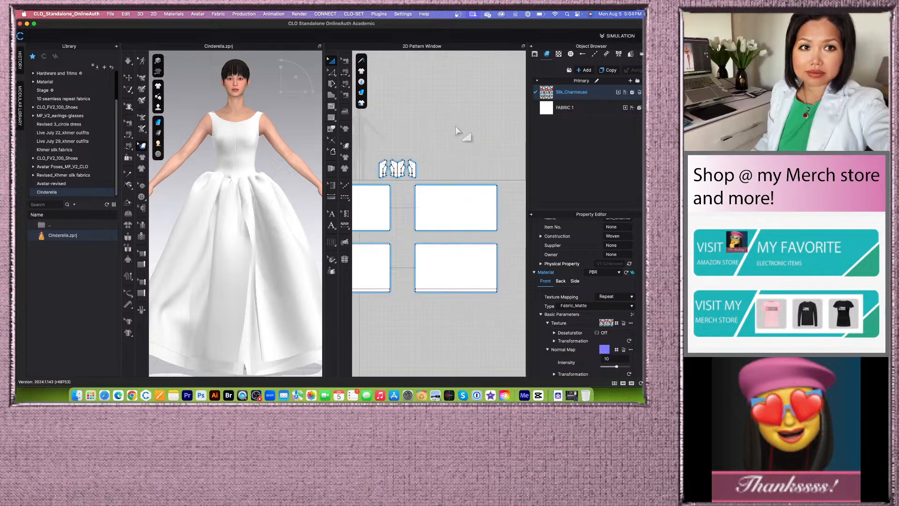
scroll(447, 135, down, 2)
scroll(442, 136, up, 5)
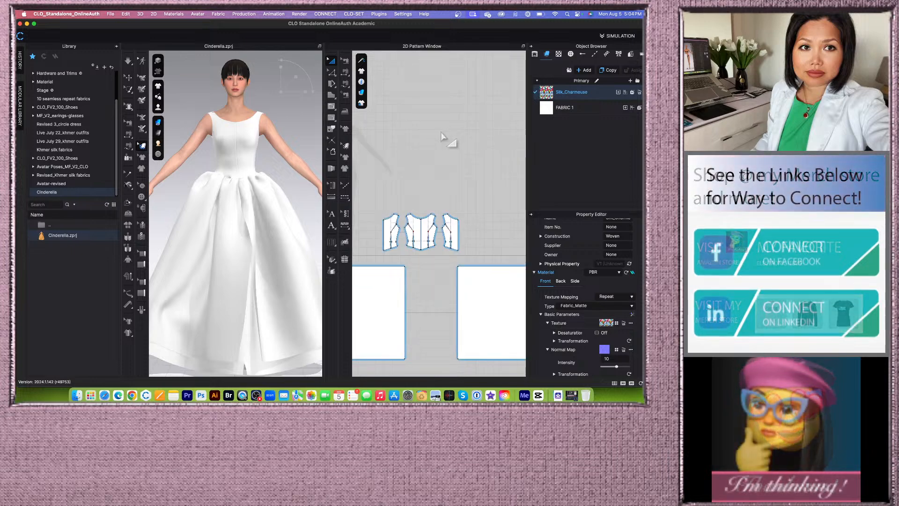
scroll(444, 136, down, 3)
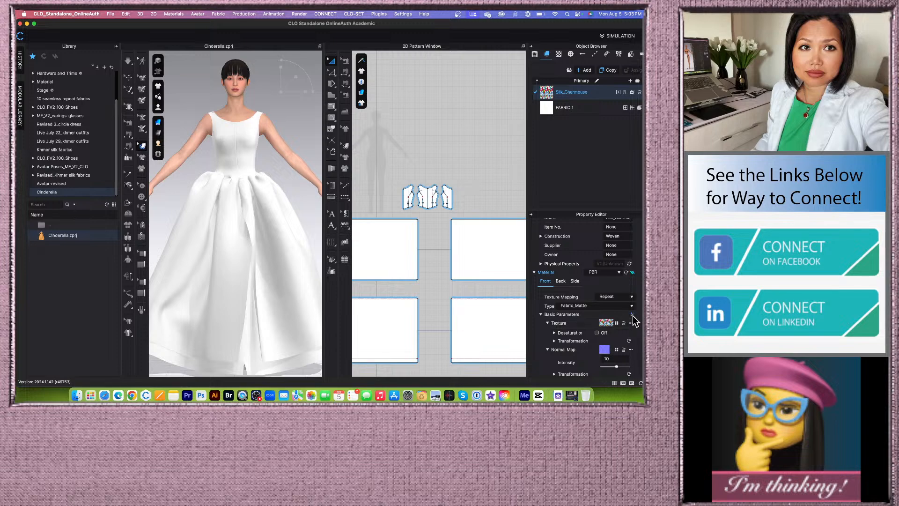
scroll(545, 295, up, 2)
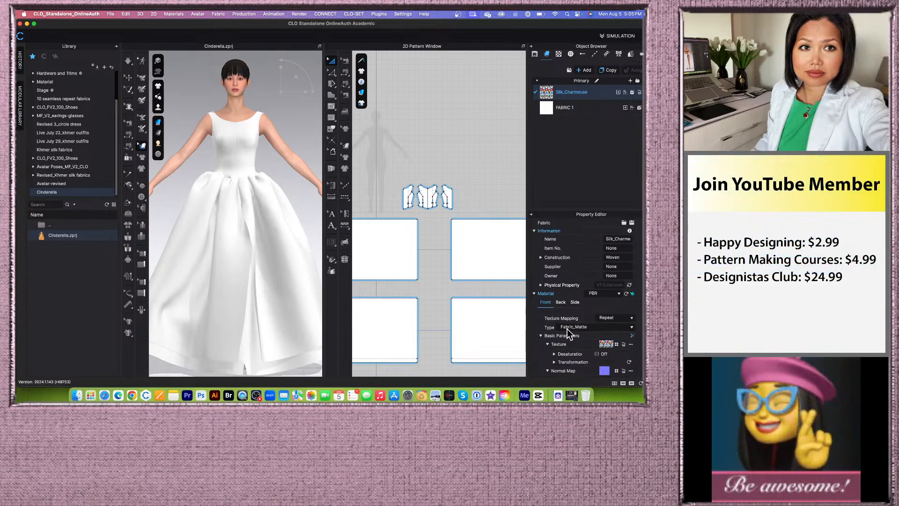
scroll(584, 286, down, 4)
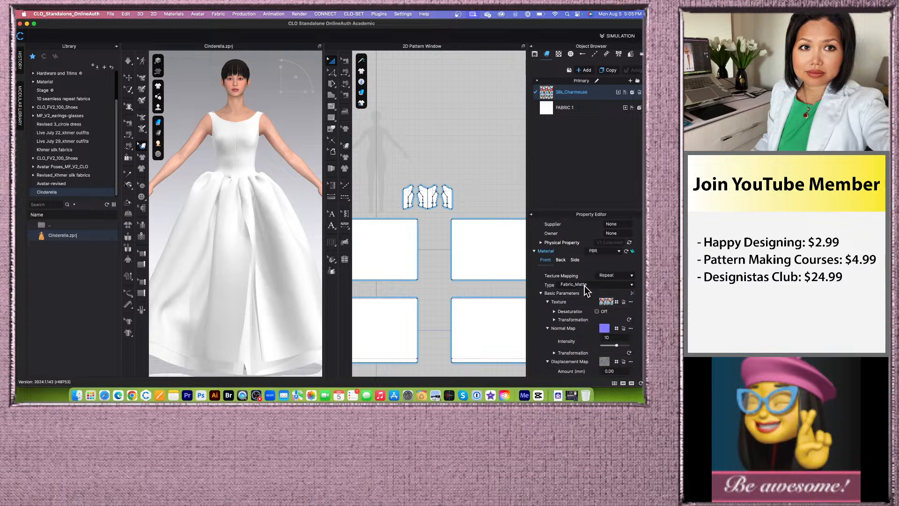
click(633, 294)
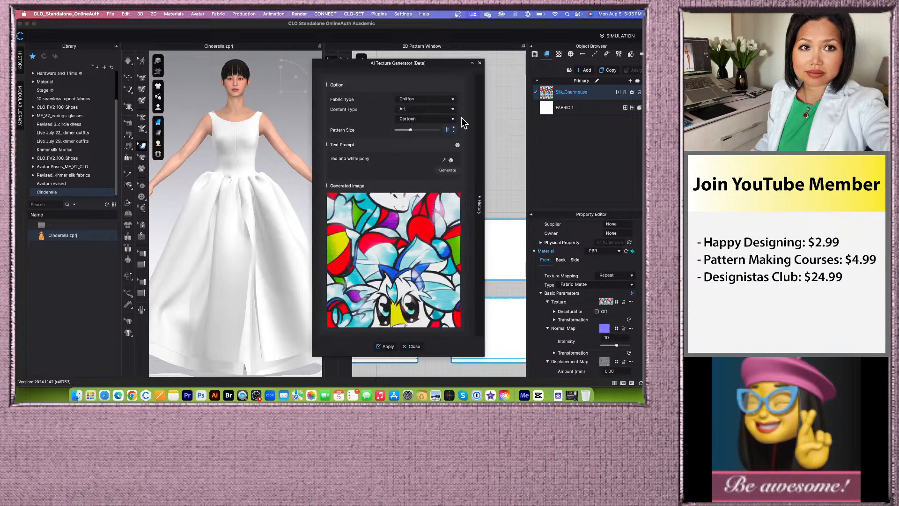
drag(452, 63, 441, 60)
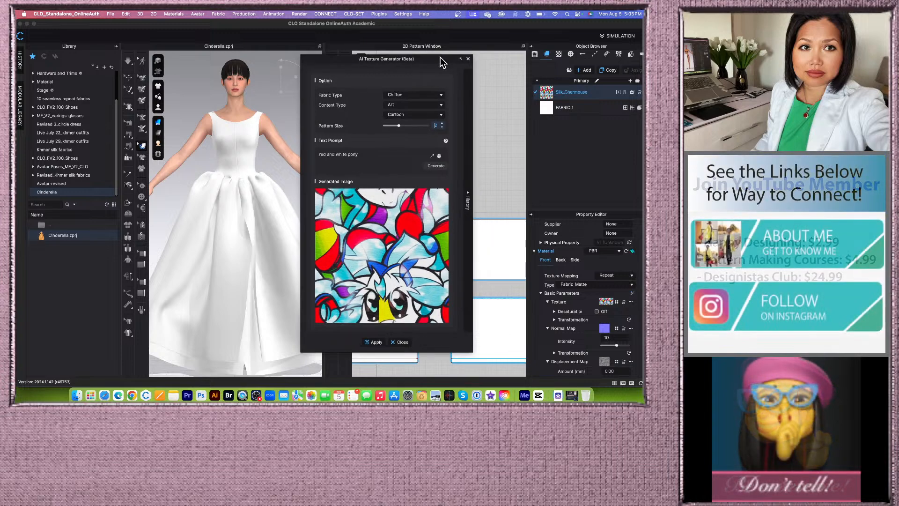
Step: Set the fabric type for the generated texture to Jersey
click(441, 96)
scroll(423, 125, down, 5)
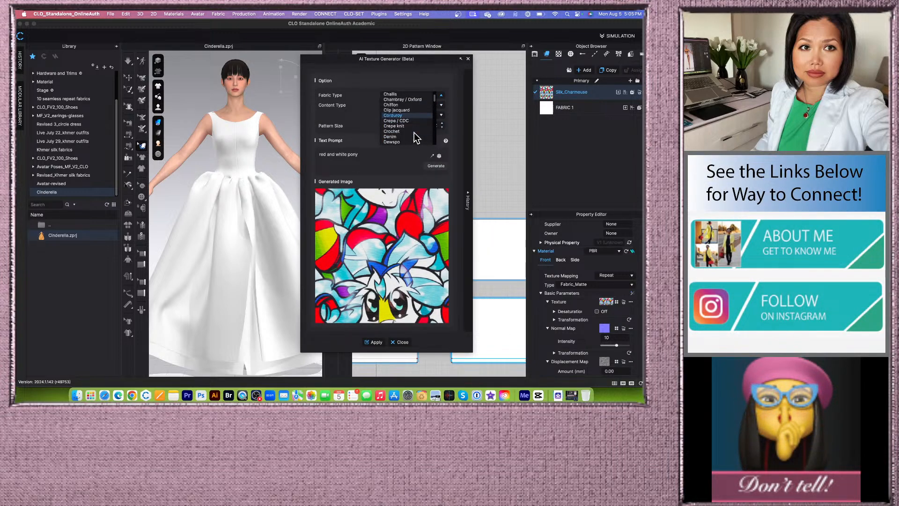
scroll(416, 137, down, 3)
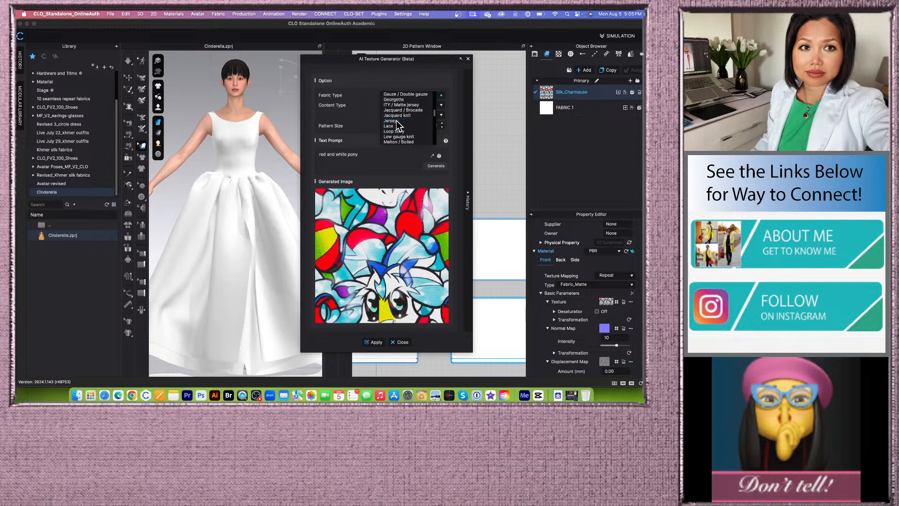
click(396, 121)
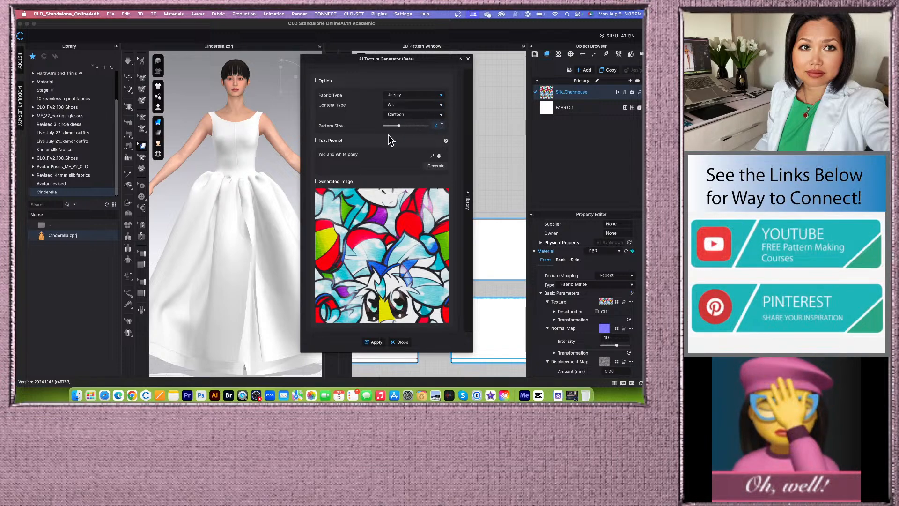
Step: Fill in the random prompt "Historical Battle Scene", set the content type to Art with the Vintage style, and generate the texture
click(439, 156)
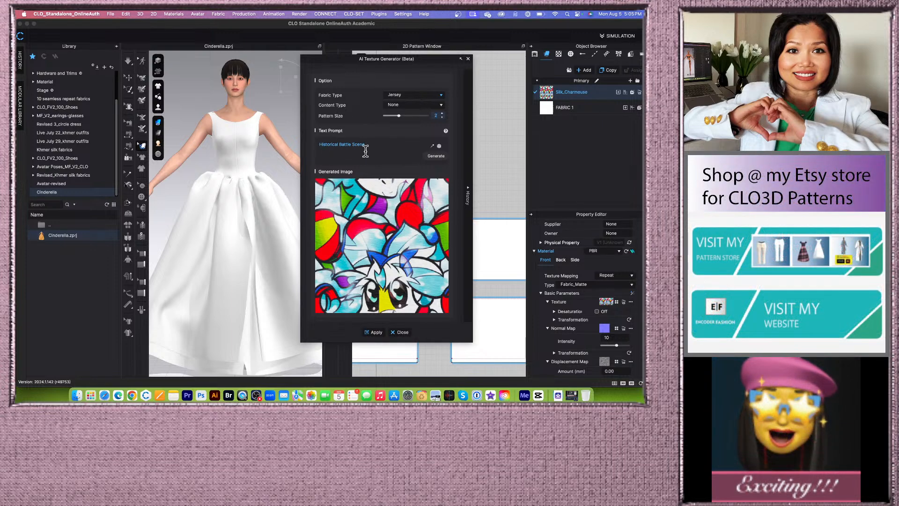
click(441, 105)
click(412, 109)
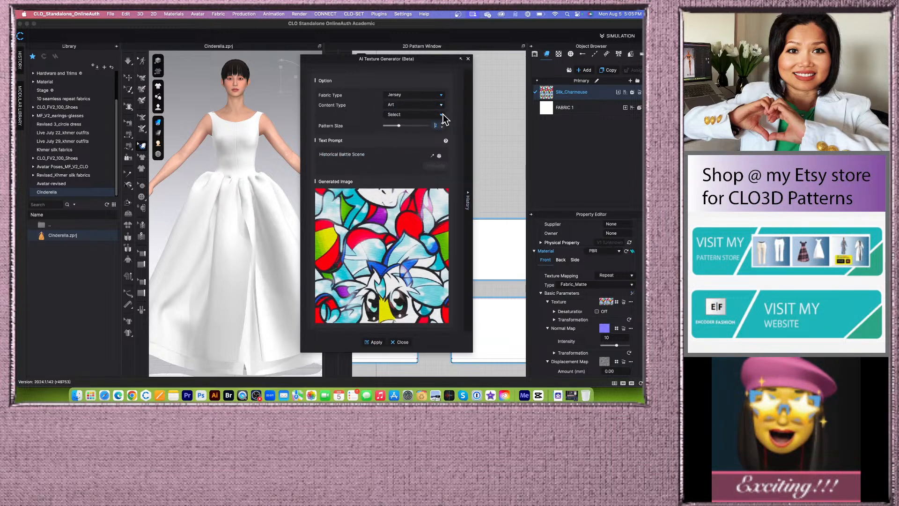
click(441, 115)
click(398, 141)
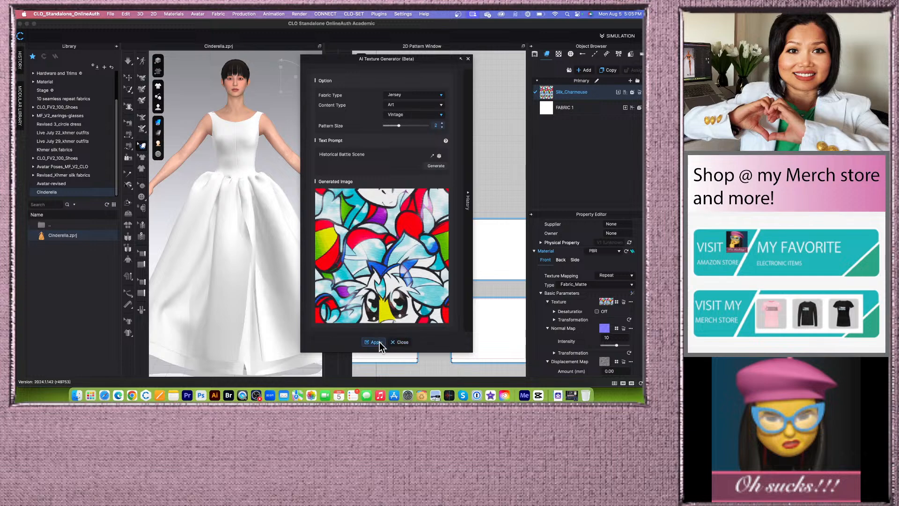
click(435, 166)
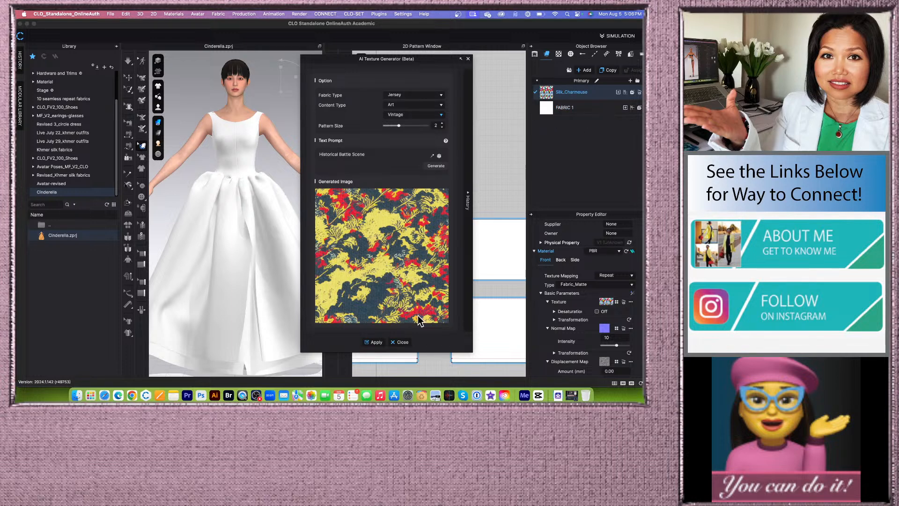
Step: Close the generator, reopen it for FABRIC 1, and apply the generated Historical Battle Scene texture to the gown
click(403, 341)
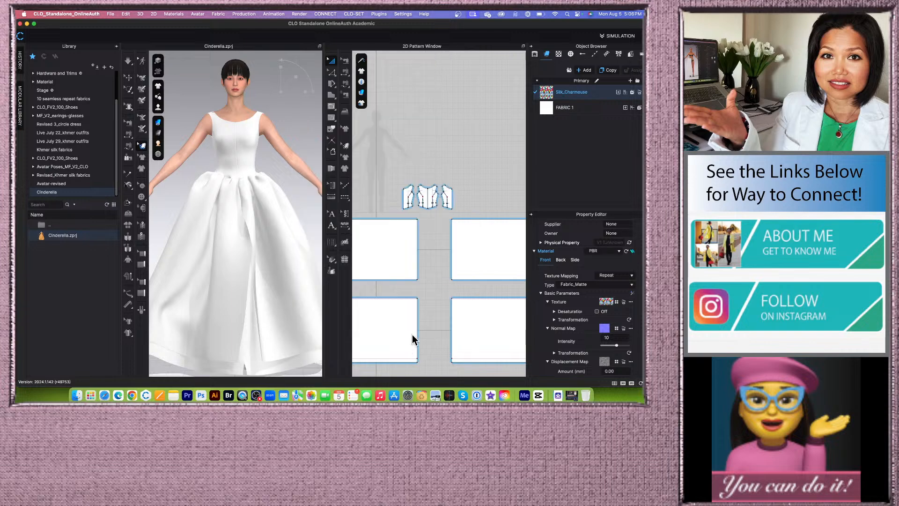
click(586, 110)
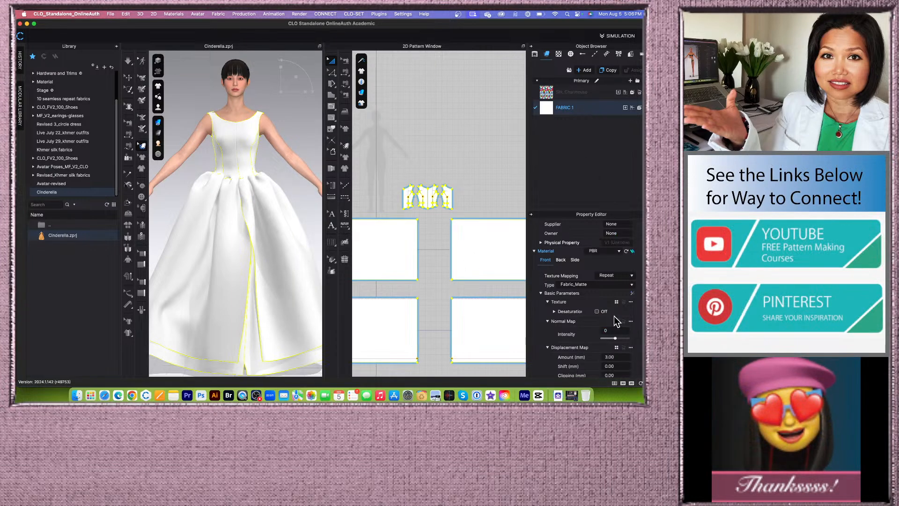
scroll(588, 313, down, 5)
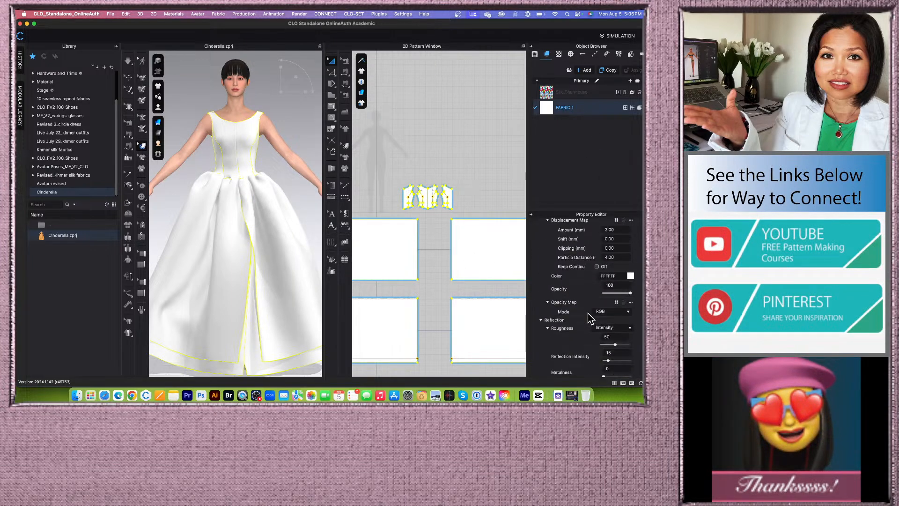
scroll(588, 313, down, 3)
scroll(589, 318, up, 10)
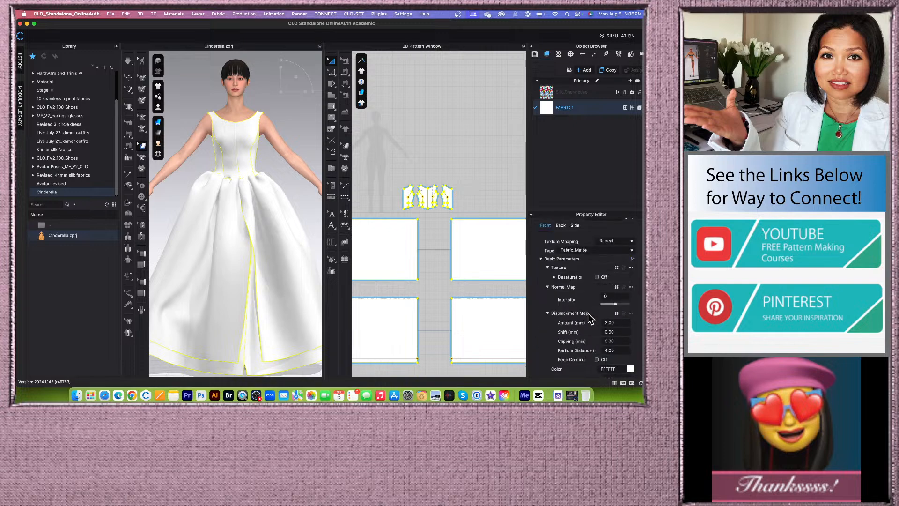
click(631, 280)
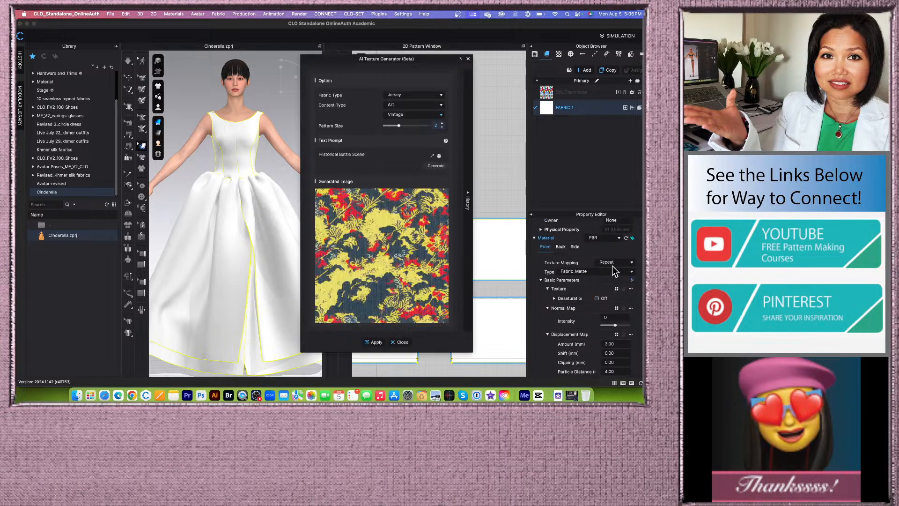
click(376, 342)
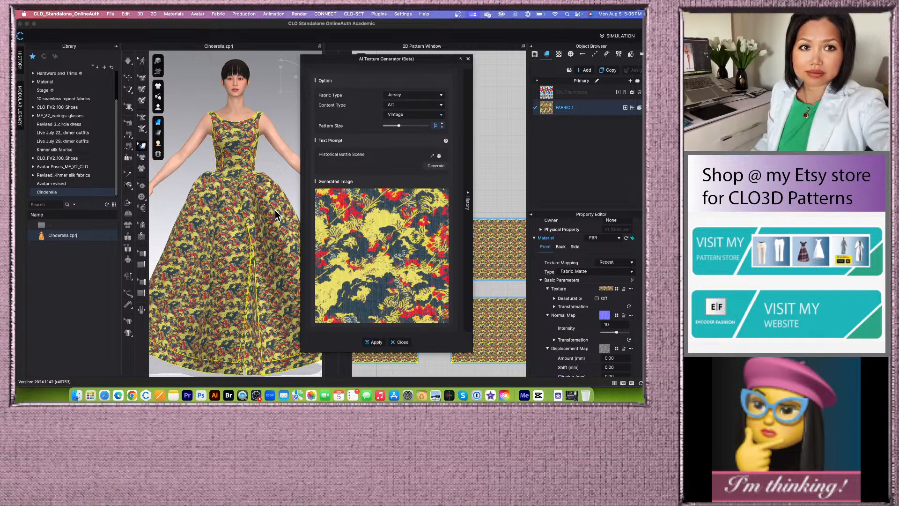
scroll(274, 210, up, 5)
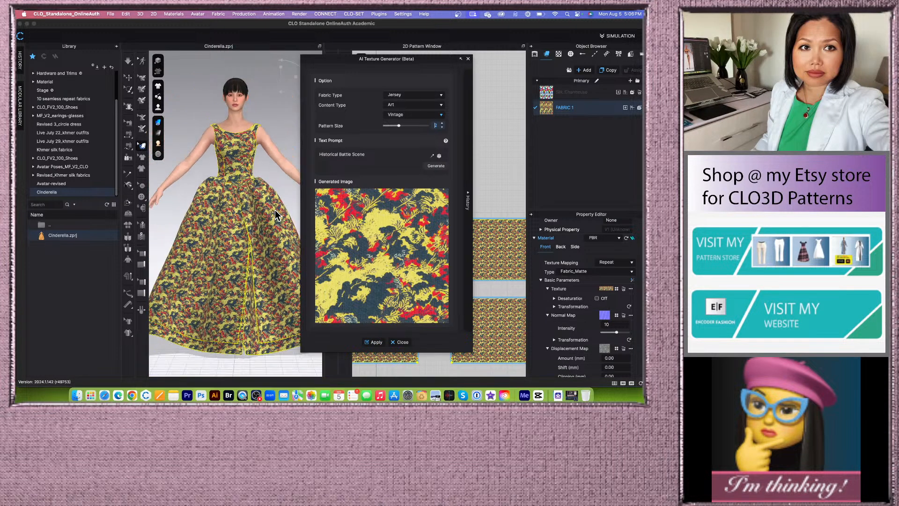
Step: Examine the Historical Battle Scene print on the gown's bodice and skirt, both up close and at full length
scroll(274, 210, down, 5)
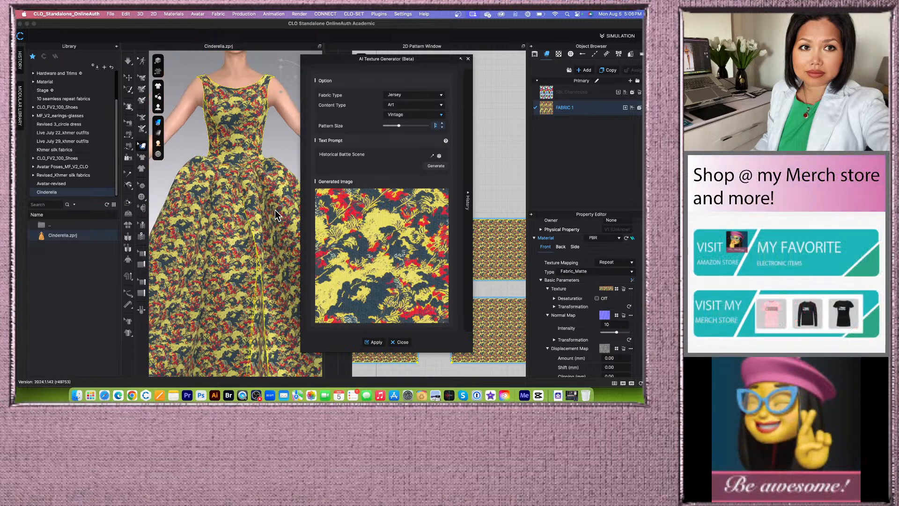
scroll(270, 262, up, 5)
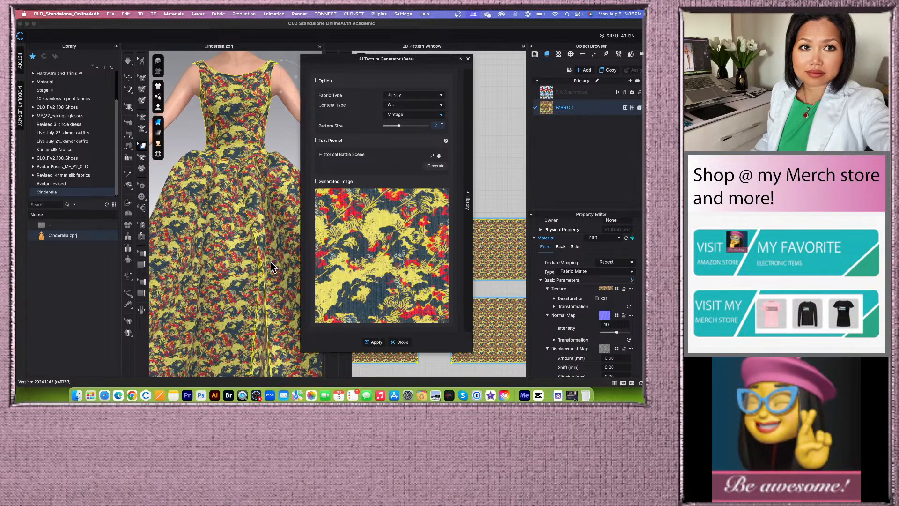
scroll(274, 267, up, 3)
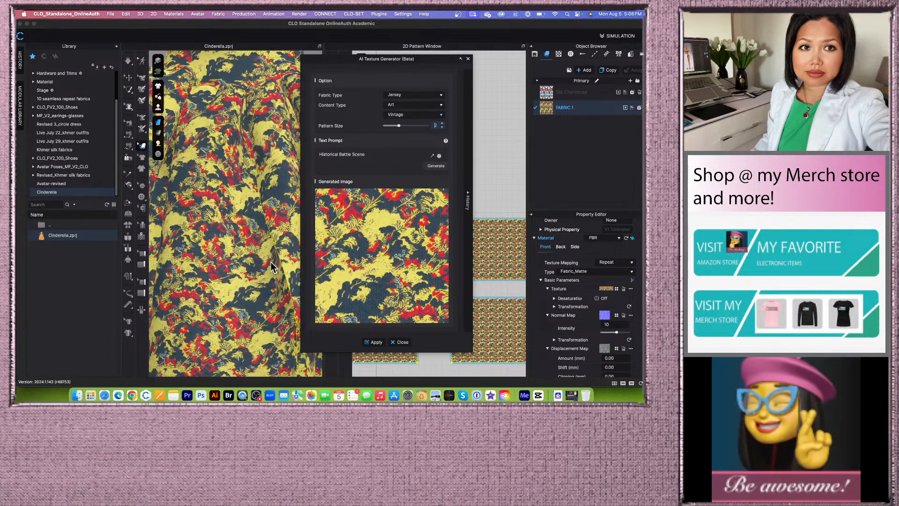
scroll(270, 266, down, 6)
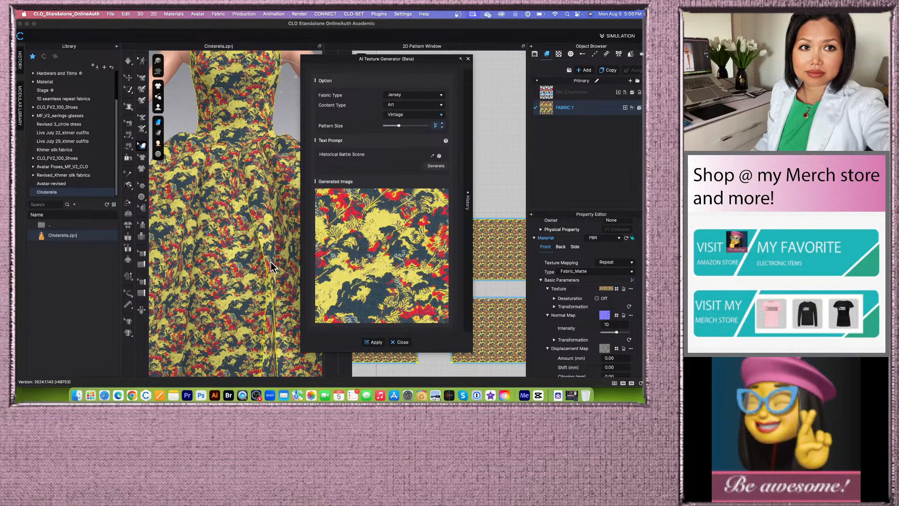
scroll(271, 264, down, 2)
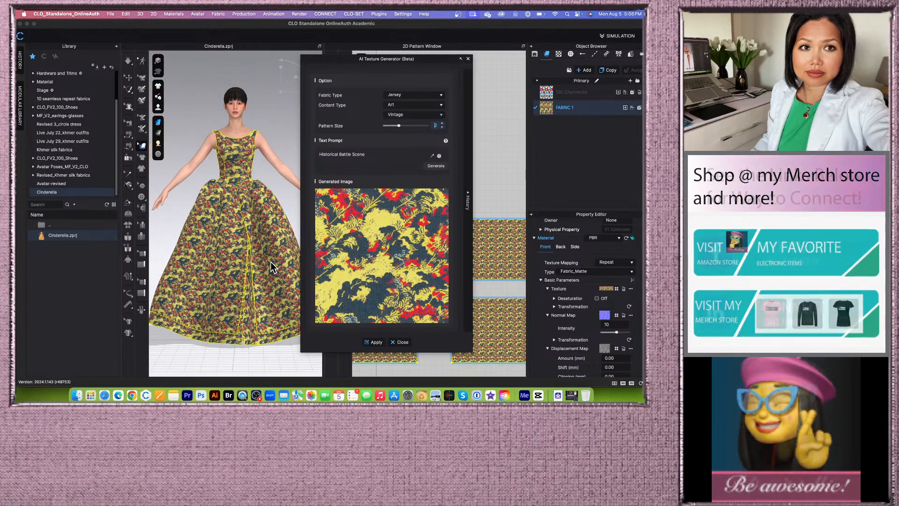
scroll(274, 261, up, 4)
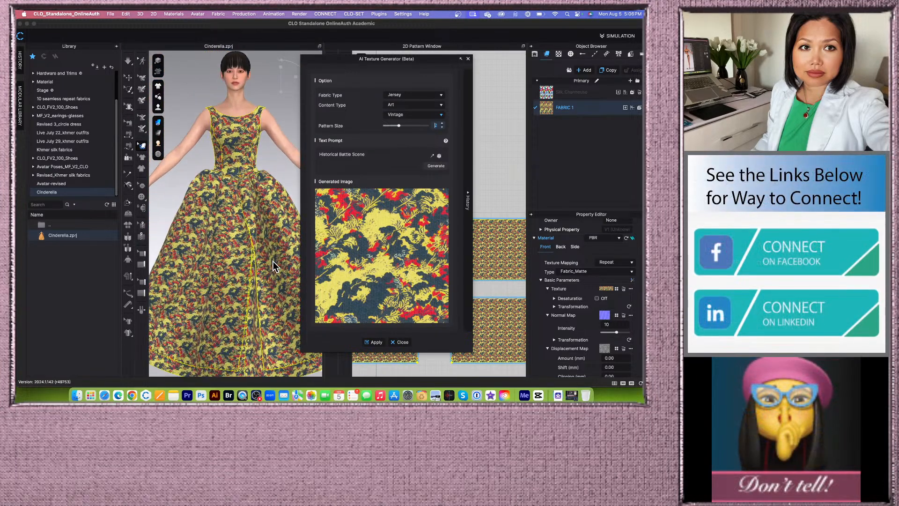
Step: Replace the text prompt with "red and green floral" and generate a new texture
triple_click(370, 153)
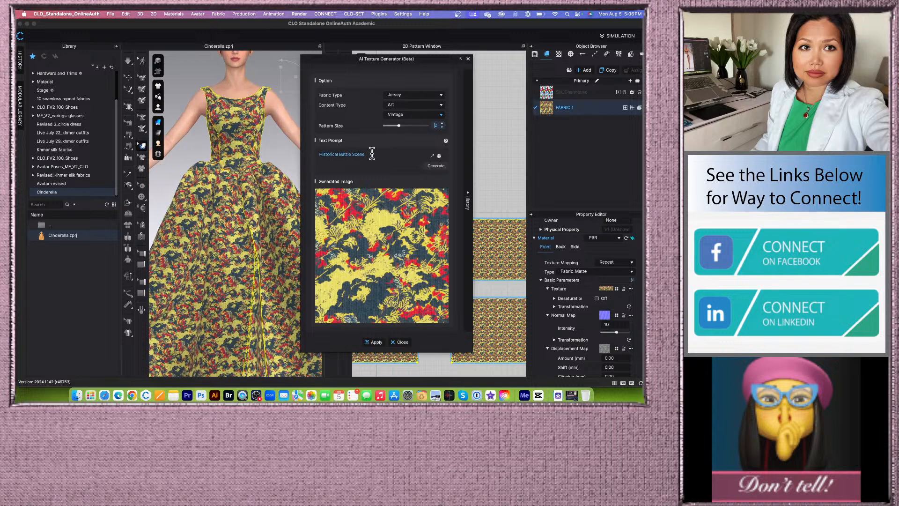
triple_click(363, 154)
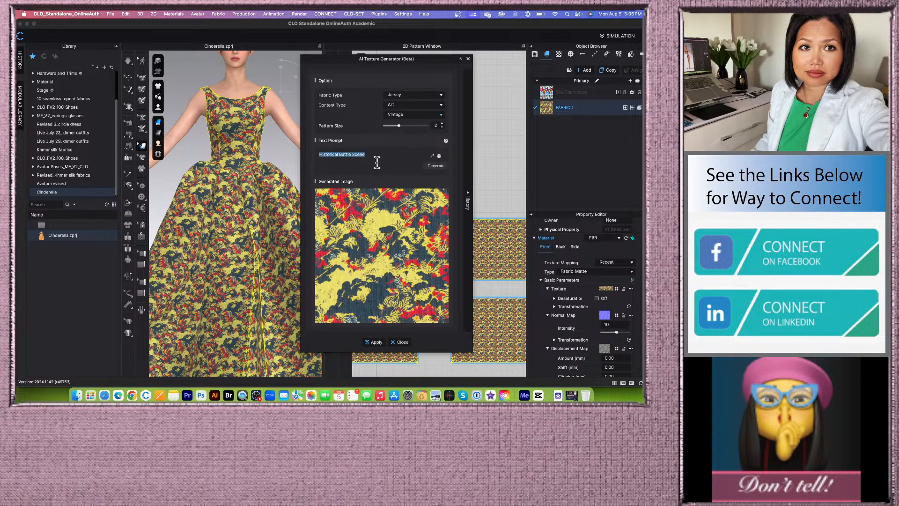
text(red floral)
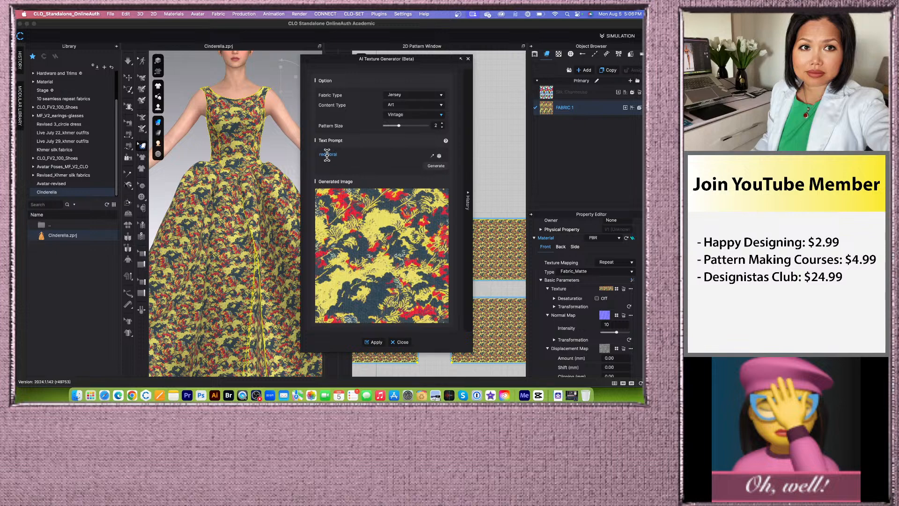
text(and green)
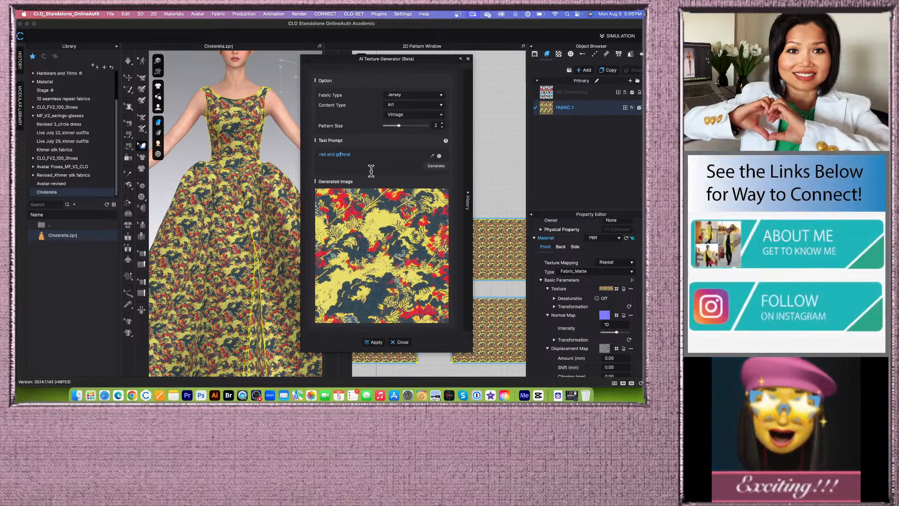
click(377, 153)
click(436, 166)
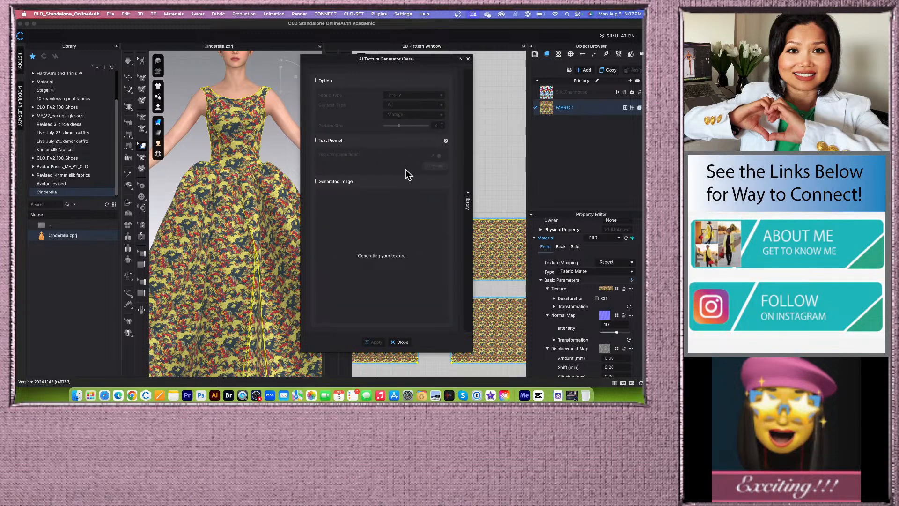
Step: Apply the generated red and green floral texture to FABRIC 1 on the gown and close the AI Texture Generator
scroll(240, 206, down, 3)
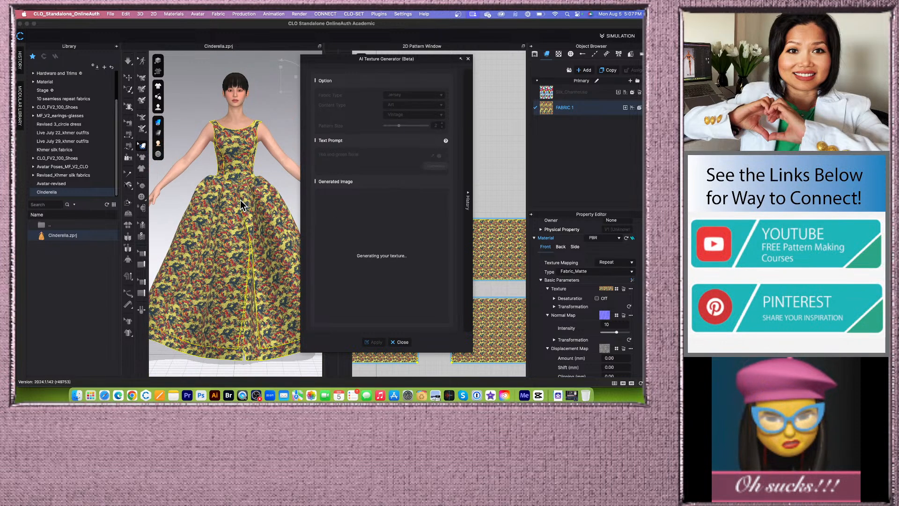
scroll(243, 202, down, 2)
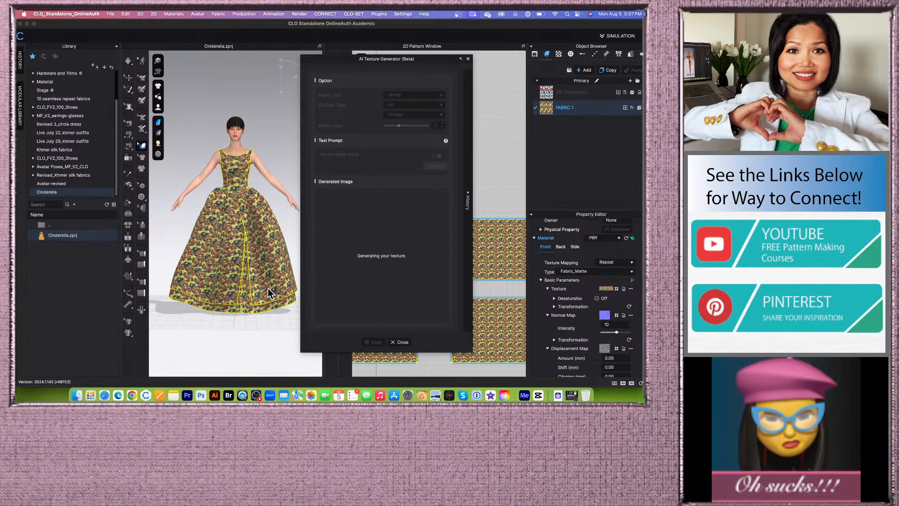
scroll(269, 288, up, 2)
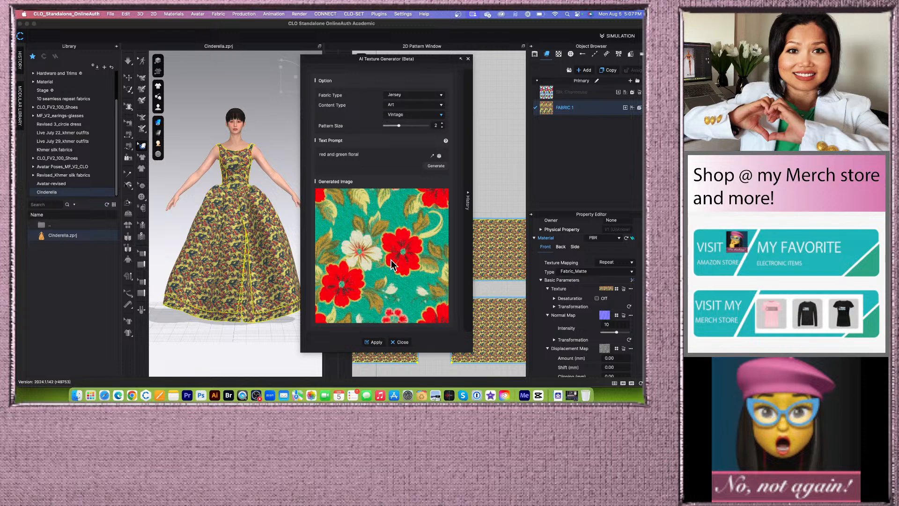
click(376, 342)
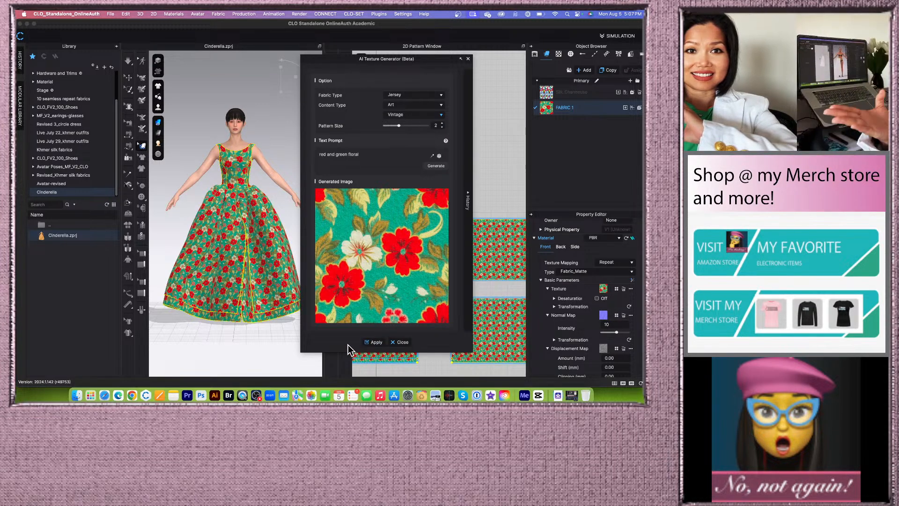
click(399, 342)
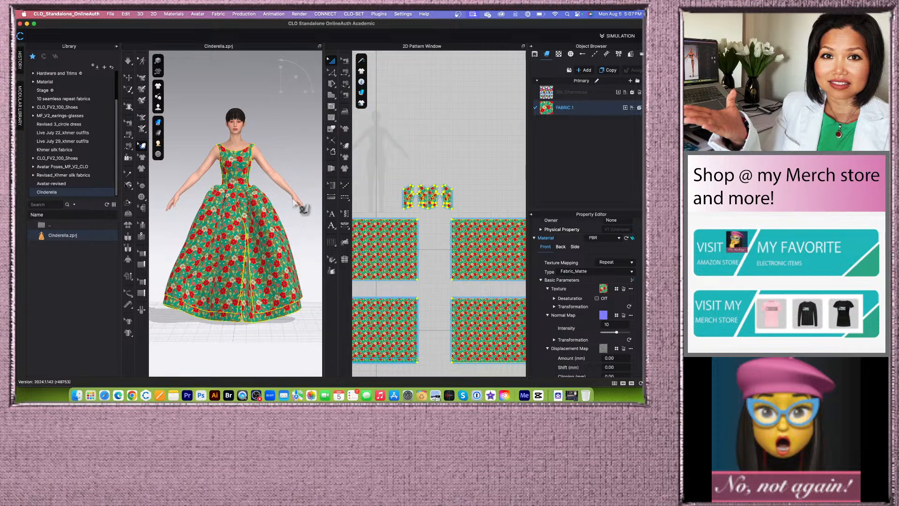
Step: Inspect the red and green floral print up close on the gown's skirt, waist and bodice
scroll(269, 192, up, 5)
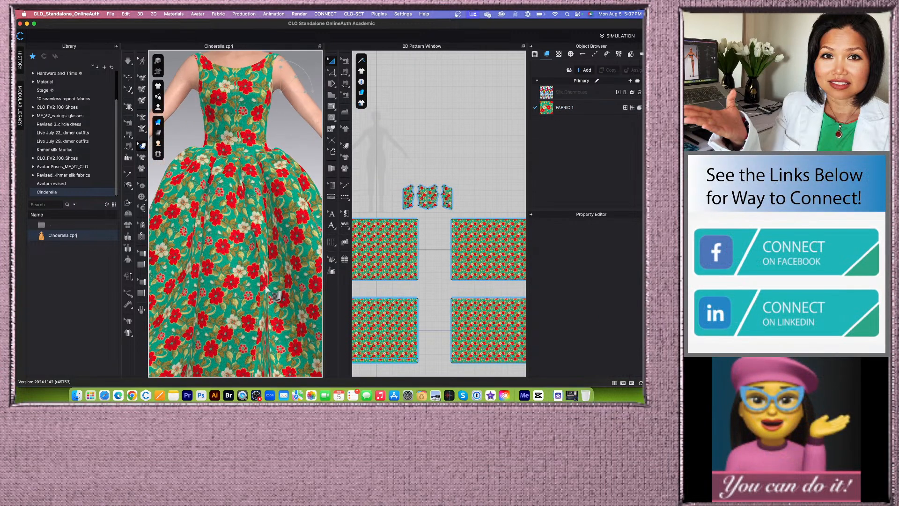
scroll(272, 188, up, 4)
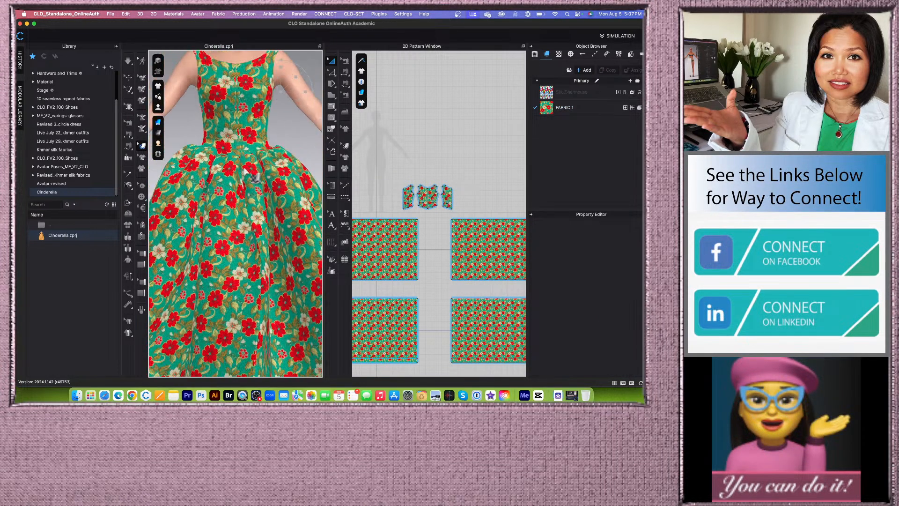
scroll(277, 143, up, 5)
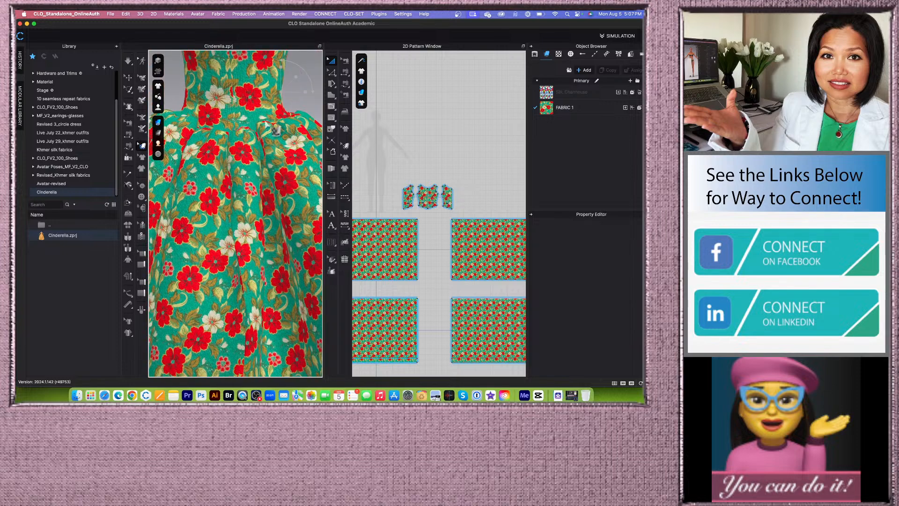
middle_drag(295, 99, 296, 250)
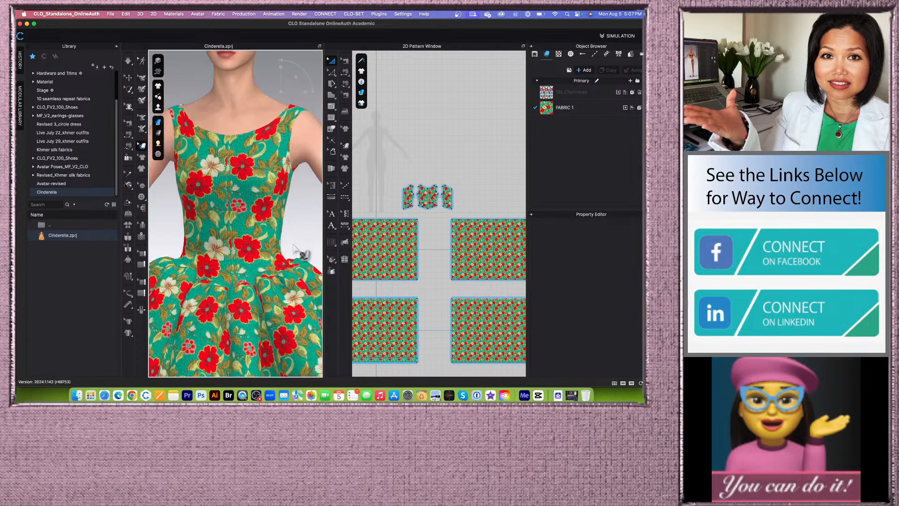
scroll(237, 217, up, 6)
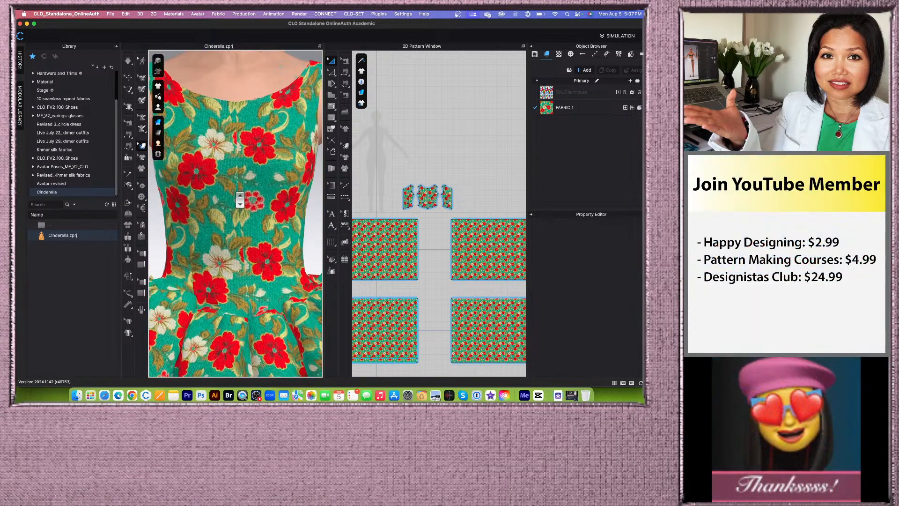
scroll(238, 198, down, 3)
scroll(244, 212, down, 3)
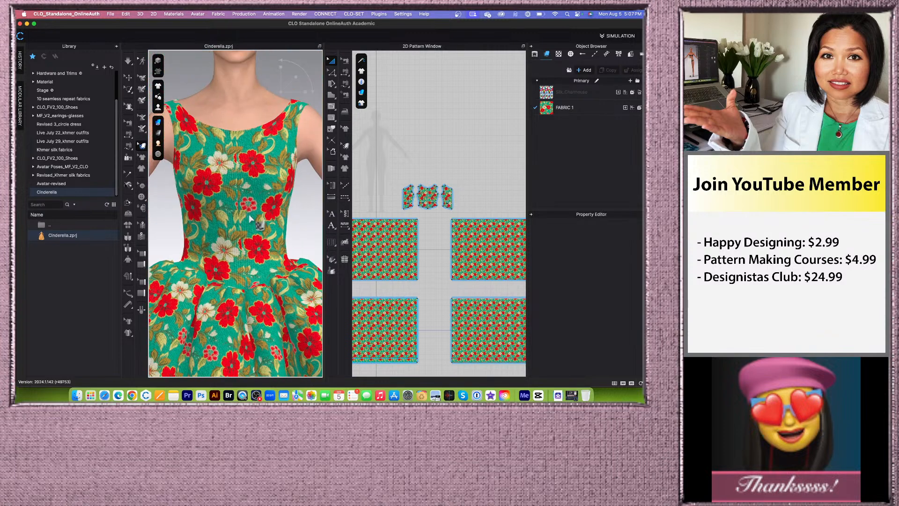
Step: Select the front bodice piece in the 3D view and scale its floral texture down with the texture gizmo
right_drag(261, 237, 238, 237)
scroll(243, 232, up, 3)
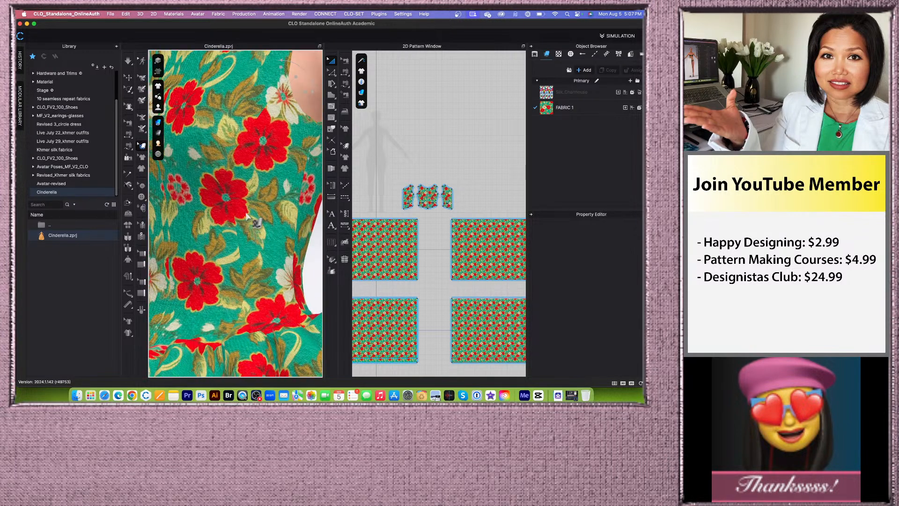
click(249, 210)
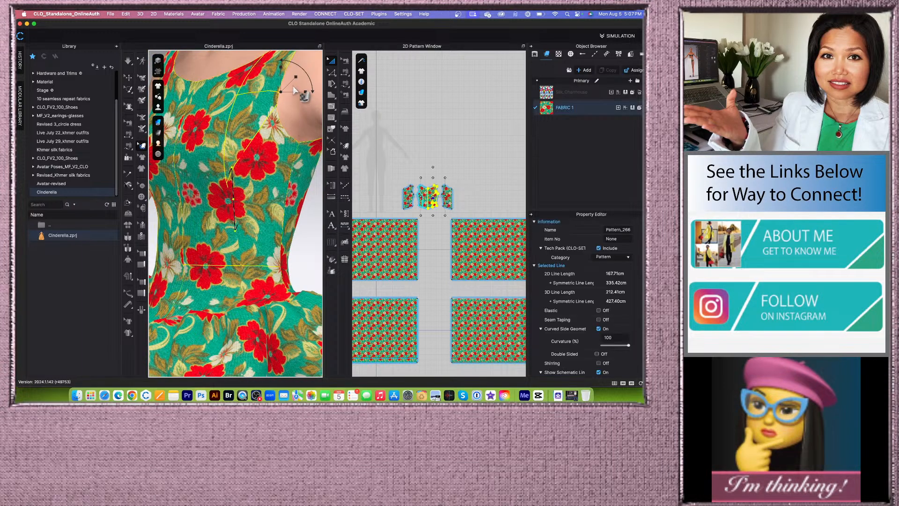
drag(290, 82, 286, 86)
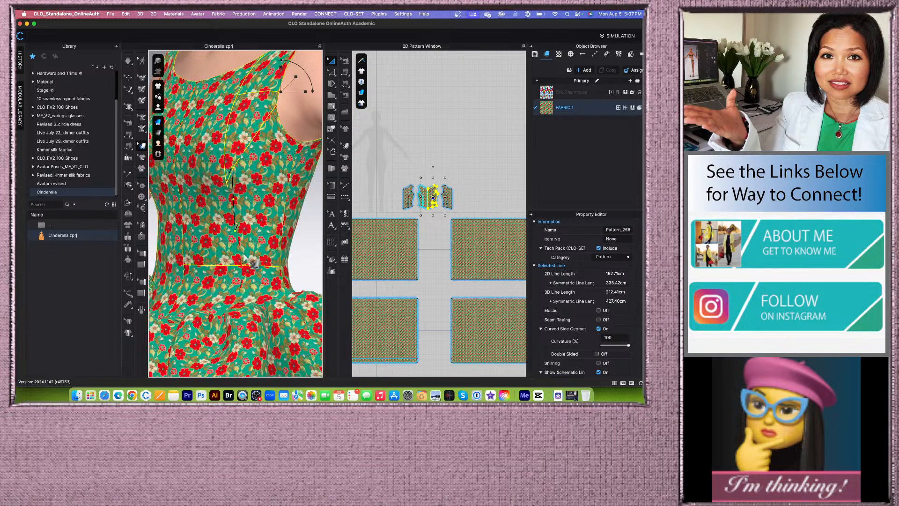
Step: Examine the smaller floral print on the bodice side, waist and full skirt from near and far
scroll(270, 281, down, 3)
scroll(275, 256, down, 2)
scroll(262, 253, up, 3)
scroll(249, 244, up, 5)
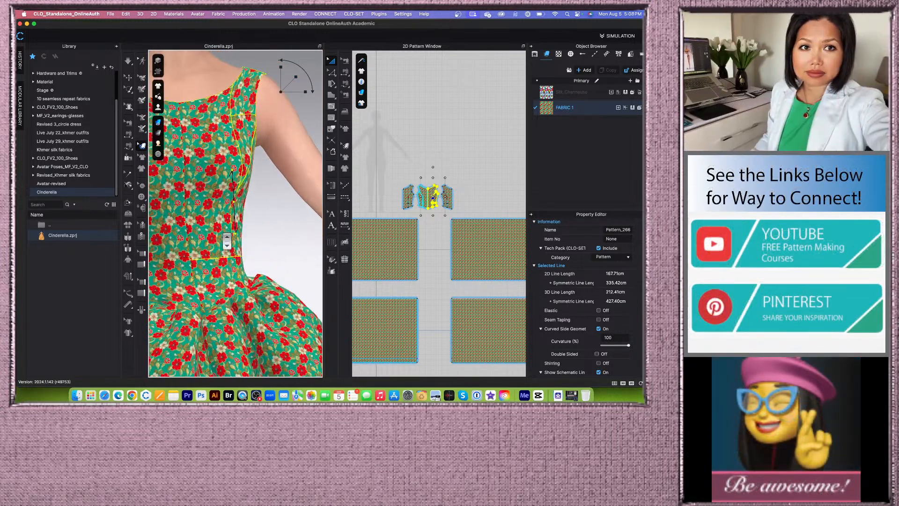
scroll(269, 241, up, 2)
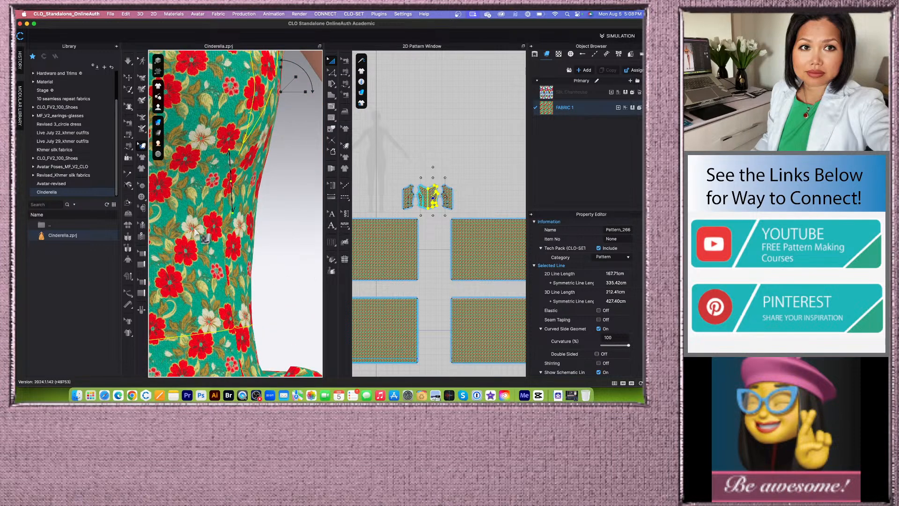
scroll(203, 238, down, 3)
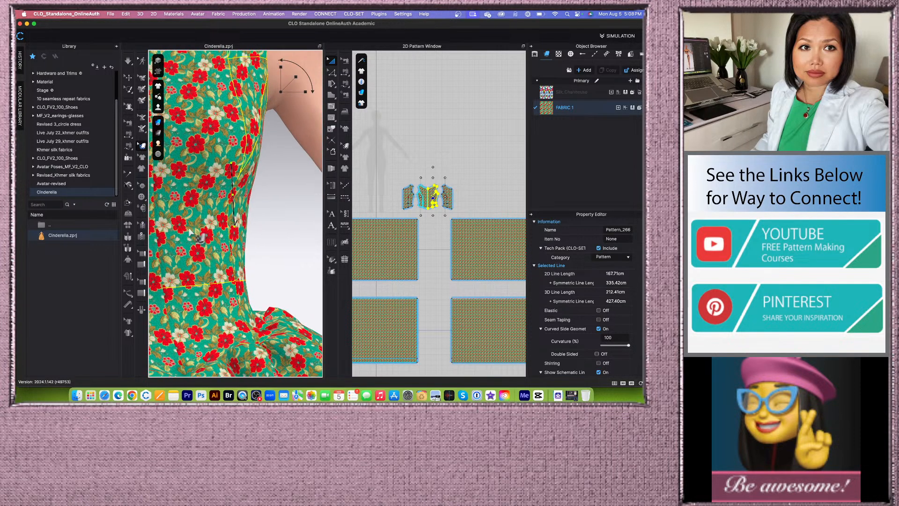
scroll(297, 243, down, 6)
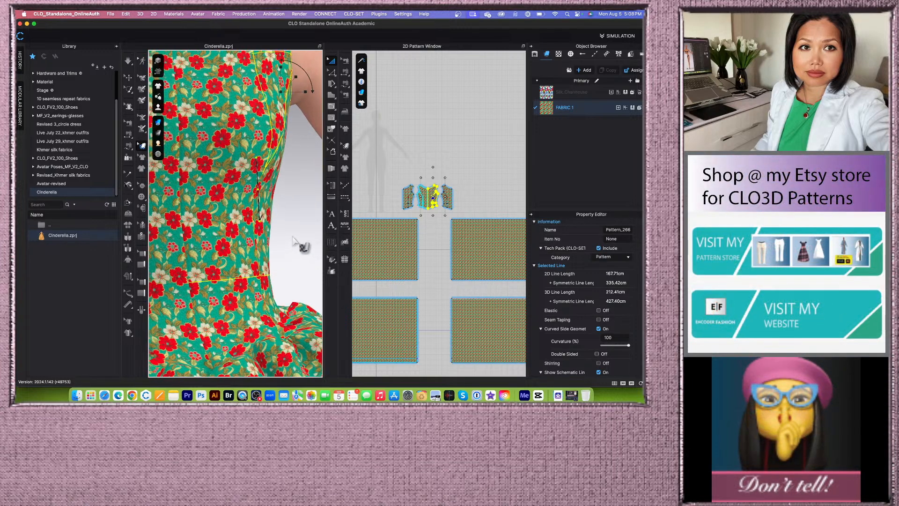
scroll(297, 243, down, 4)
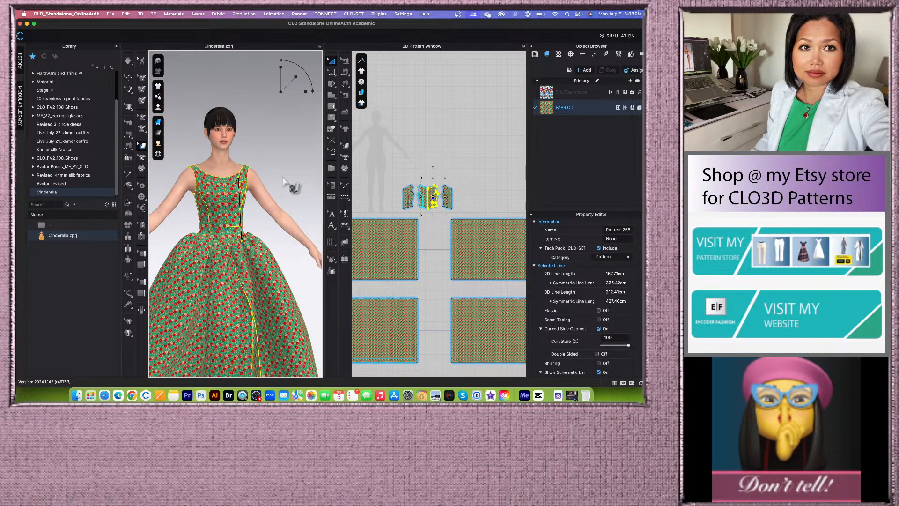
scroll(292, 185, down, 4)
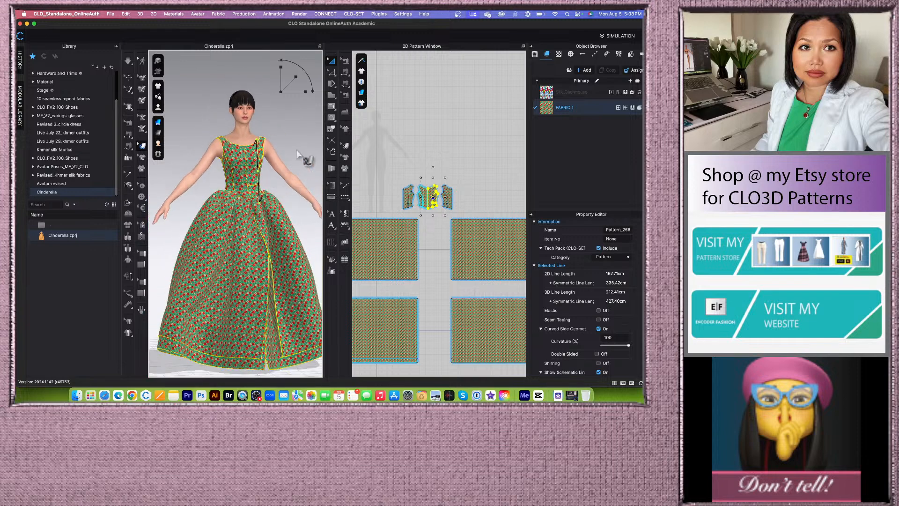
scroll(290, 151, up, 3)
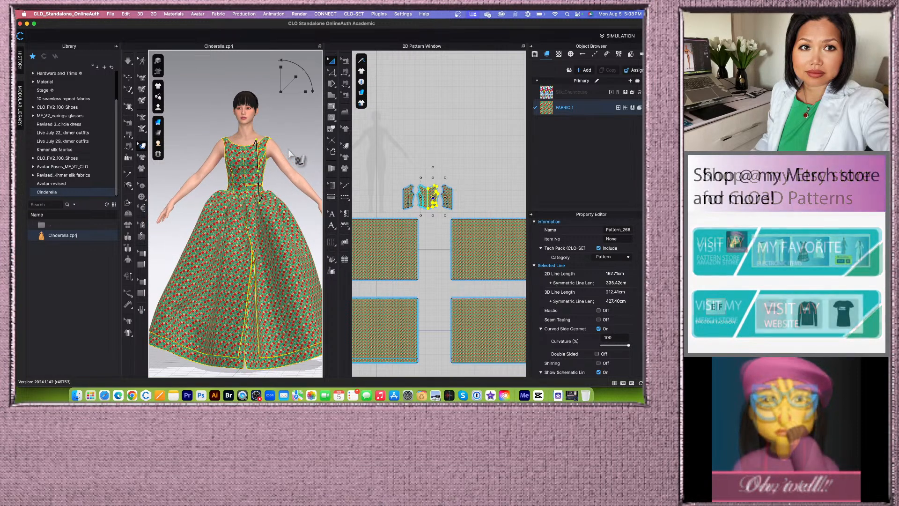
scroll(290, 154, up, 2)
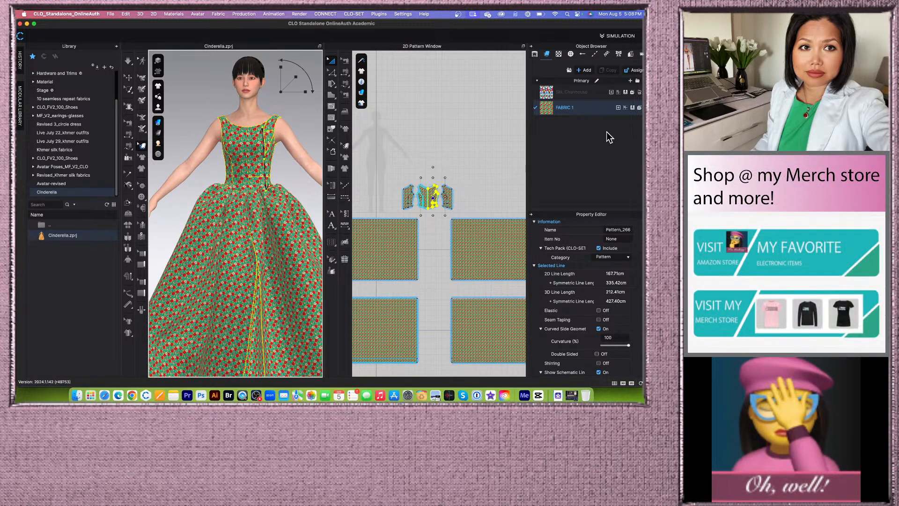
Step: Select FABRIC 1 and review its material properties, from the texture, normal and displacement maps to the reflection and physical settings
click(595, 110)
scroll(583, 325, down, 3)
scroll(583, 326, down, 4)
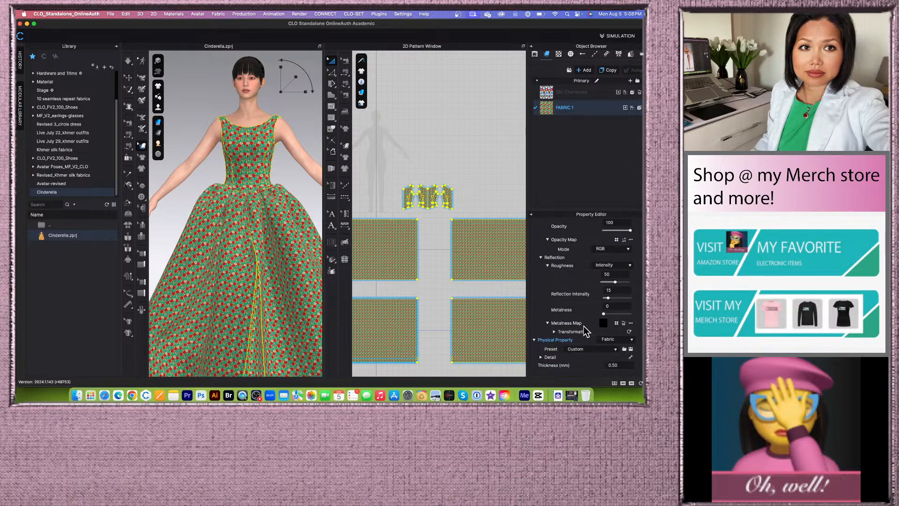
scroll(583, 326, up, 7)
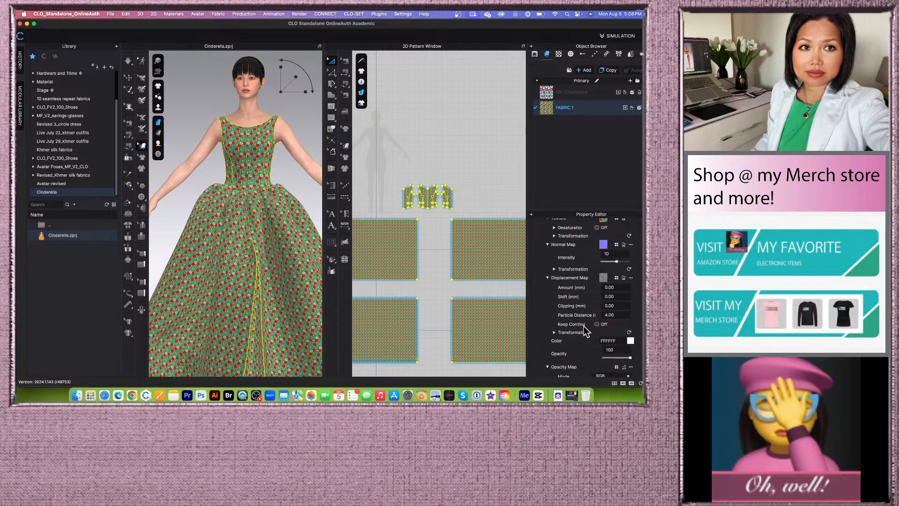
scroll(584, 330, down, 6)
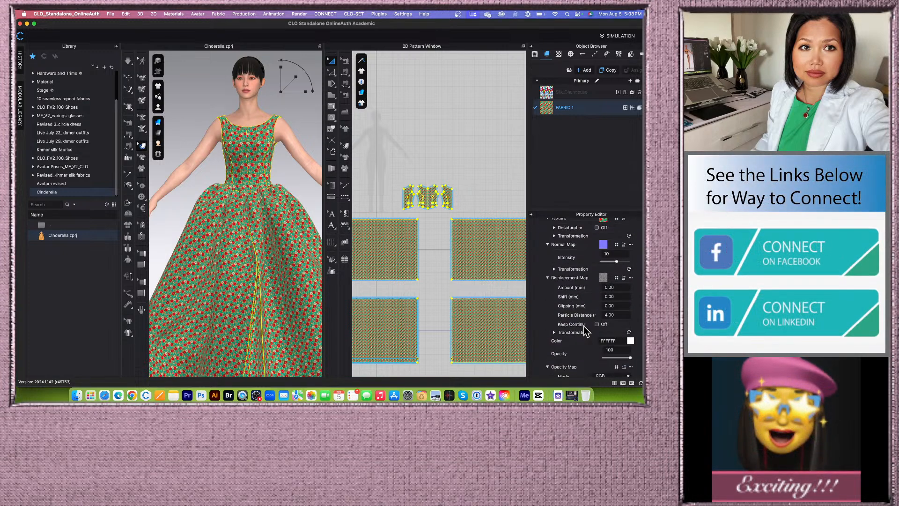
scroll(584, 330, up, 4)
scroll(583, 326, up, 2)
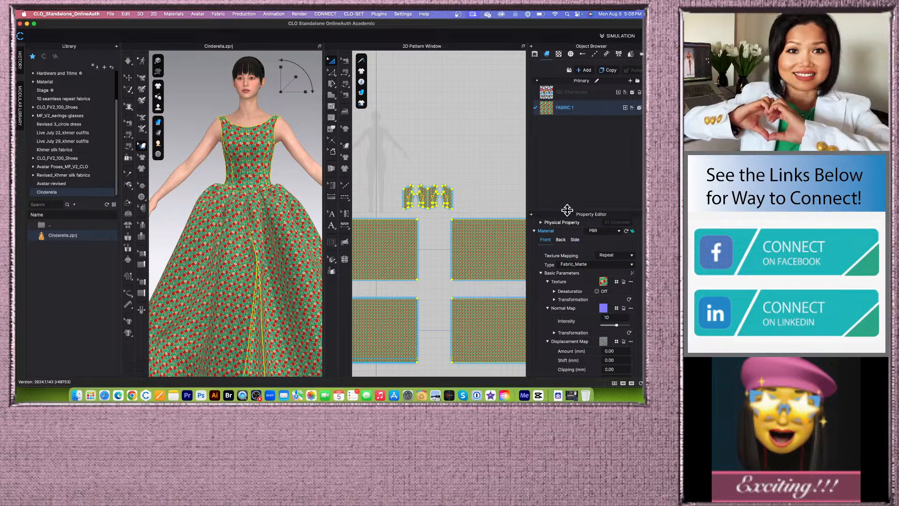
scroll(578, 330, down, 2)
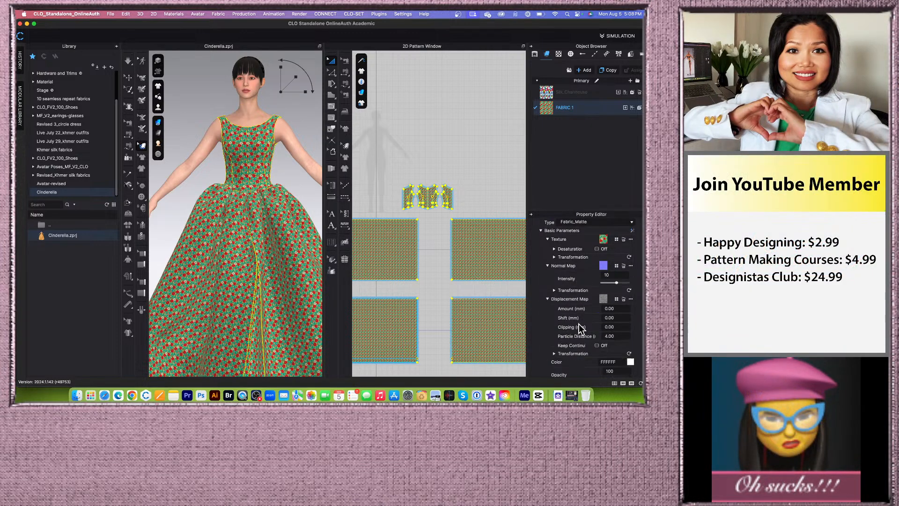
Step: Widen the 3D window, inspect the floral print around the waist and skirt, and recheck FABRIC 1's map, opacity and reflection settings
scroll(279, 262, up, 5)
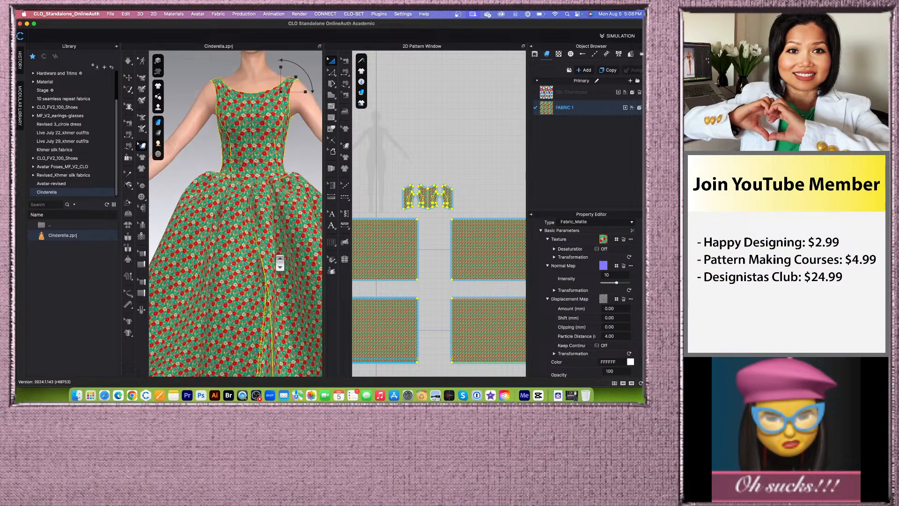
scroll(279, 262, up, 2)
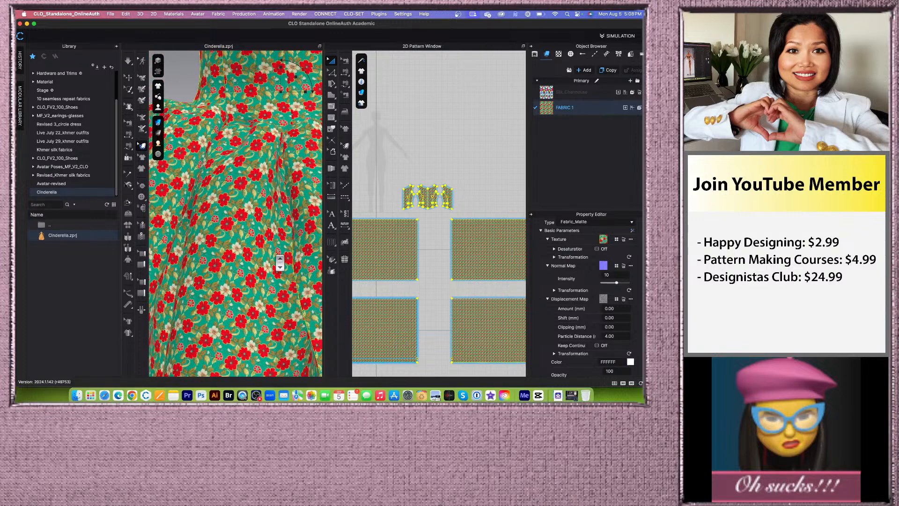
drag(323, 156, 366, 157)
scroll(291, 240, down, 2)
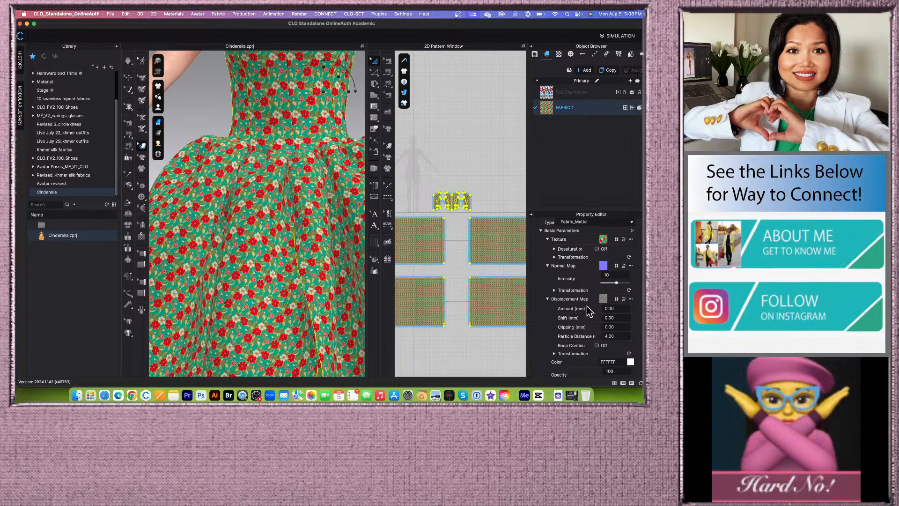
scroll(583, 291, down, 2)
scroll(584, 295, down, 10)
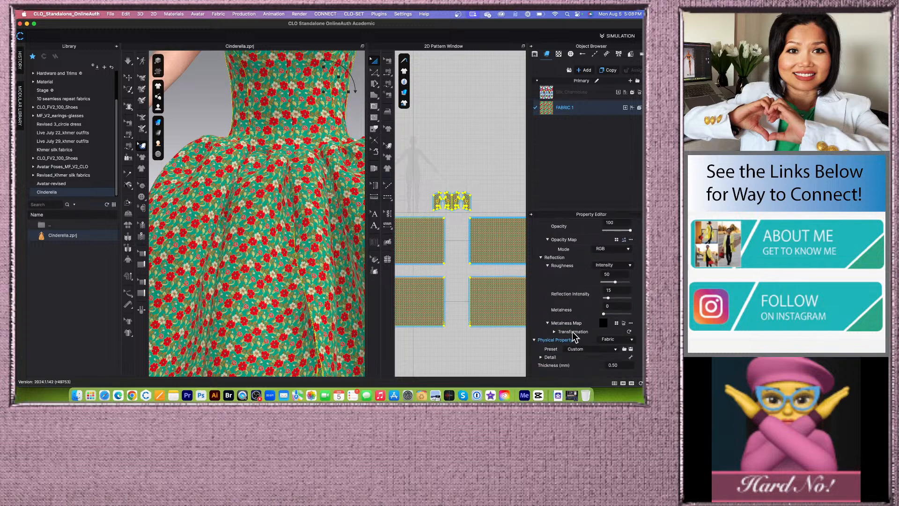
scroll(582, 327, up, 5)
scroll(582, 328, up, 5)
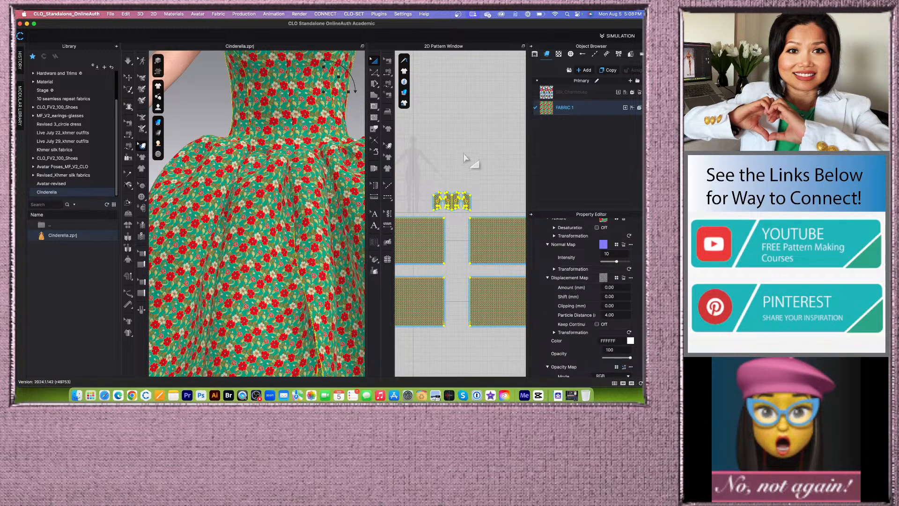
Step: Examine the floral print on the whole gown from near and far in the 3D view
scroll(310, 250, down, 10)
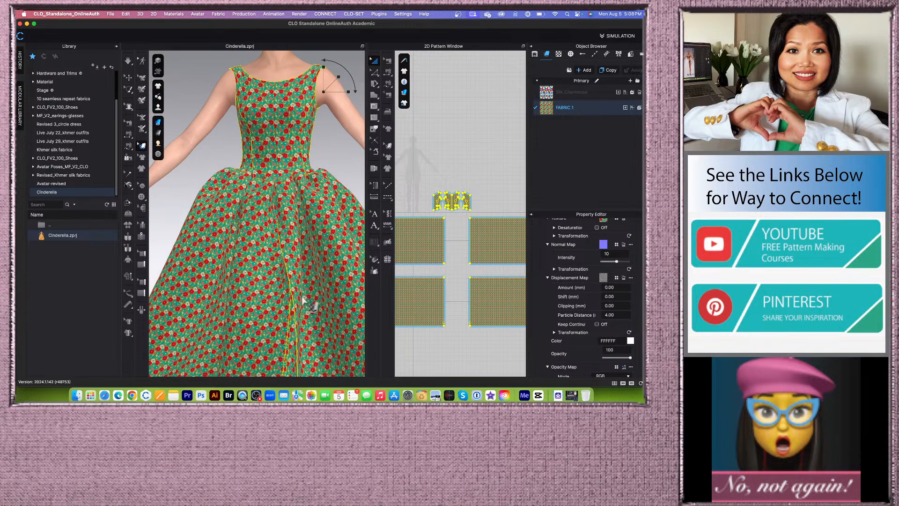
scroll(337, 256, up, 3)
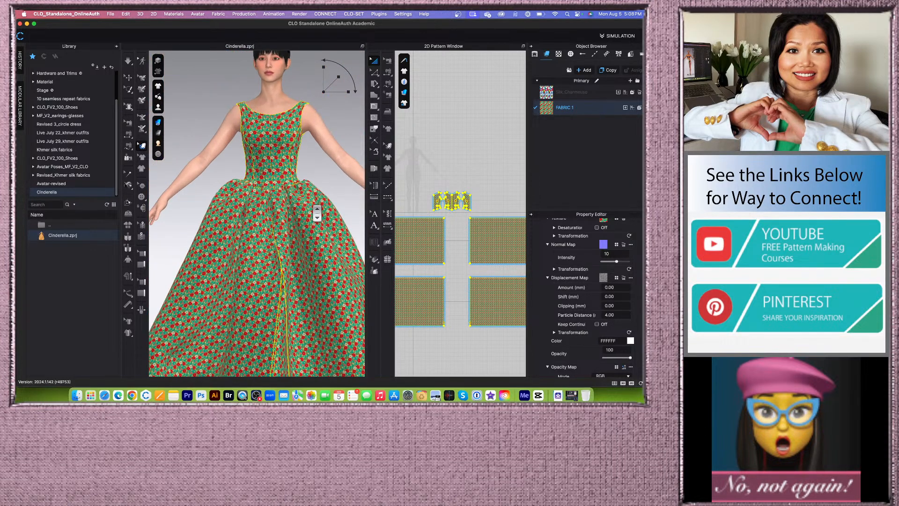
scroll(327, 206, up, 1)
scroll(327, 206, down, 3)
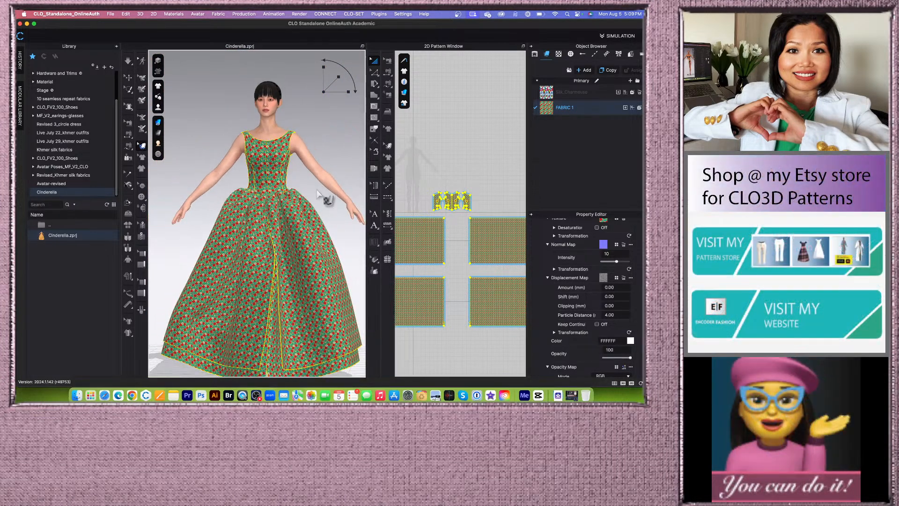
scroll(323, 192, up, 3)
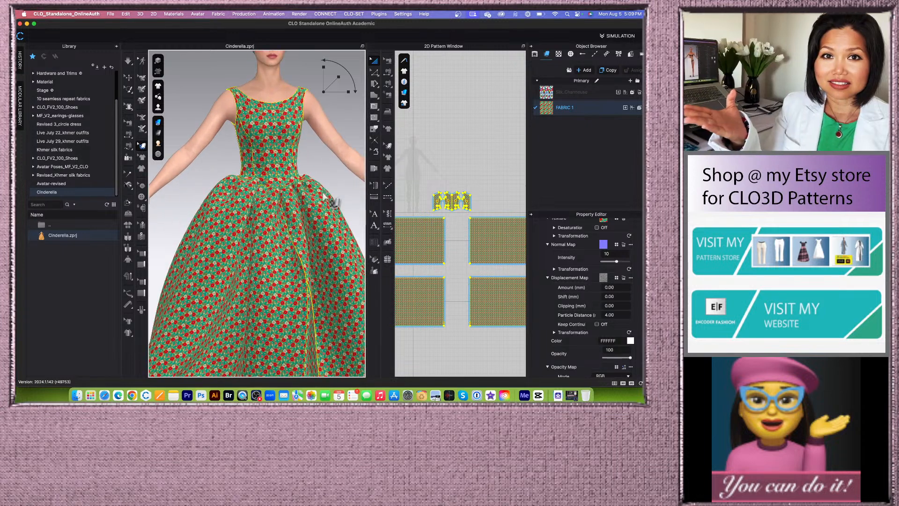
scroll(334, 199, down, 2)
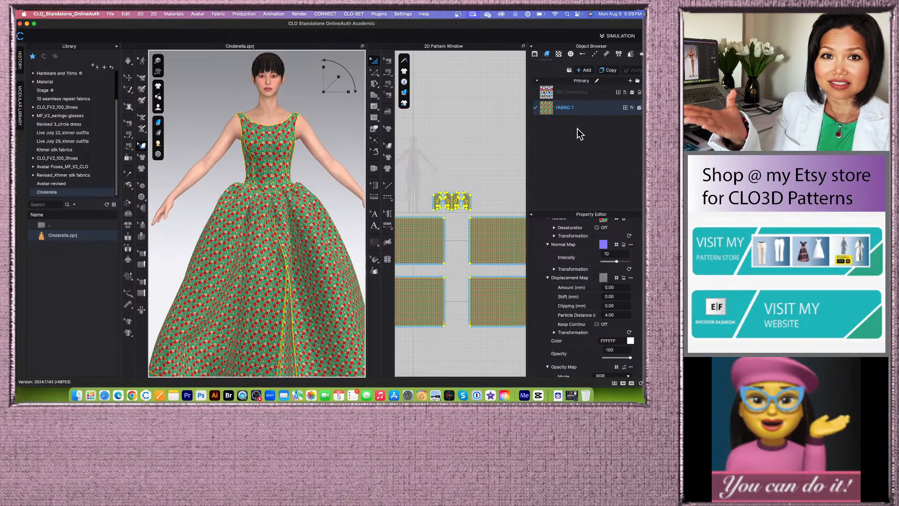
Step: Start saving FABRIC 1 as a fabric file and capture a screenshot of the bodice's floral print for its preview image
scroll(623, 282, up, 5)
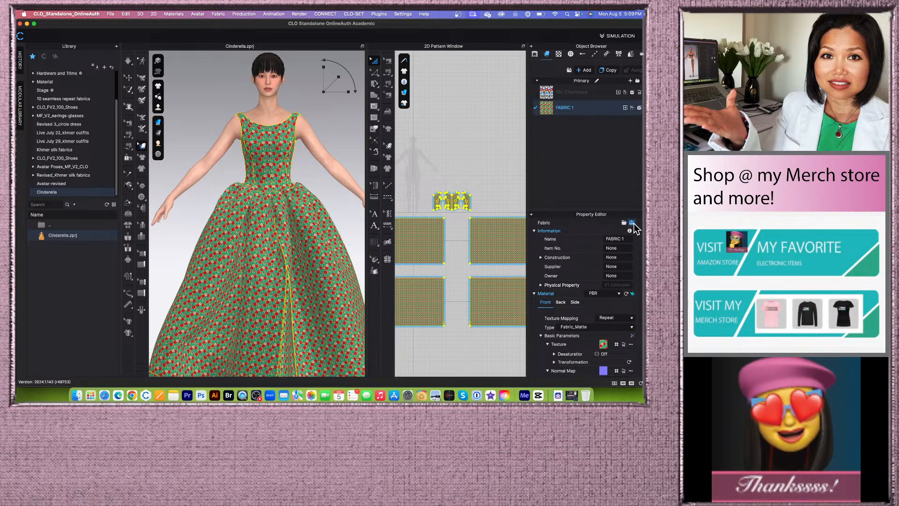
click(631, 223)
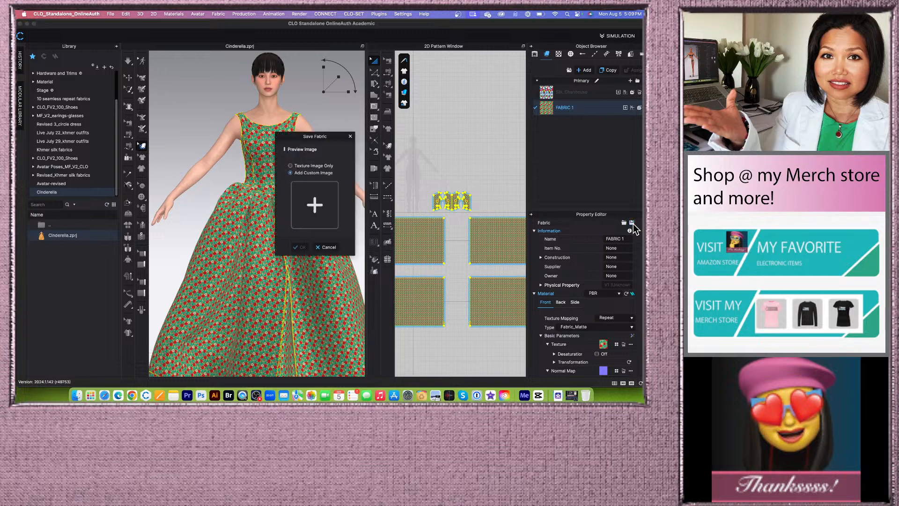
drag(339, 133, 340, 135)
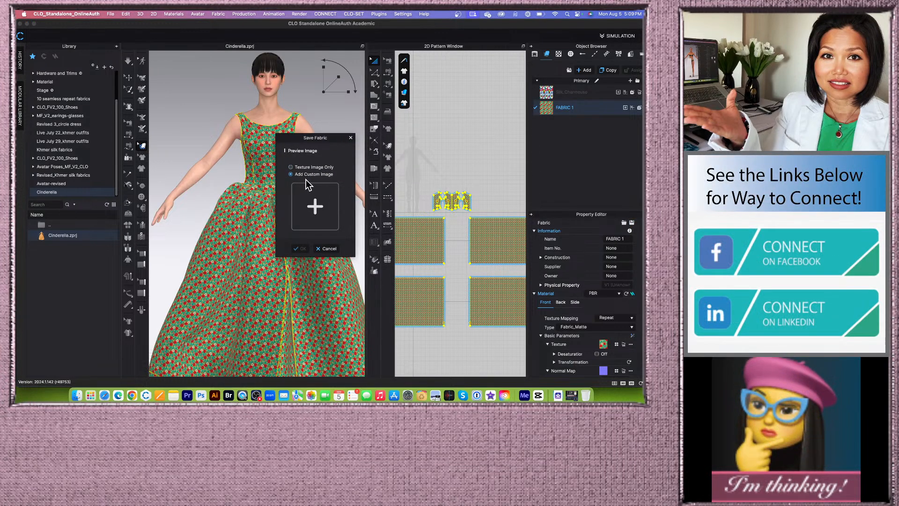
drag(336, 136, 403, 136)
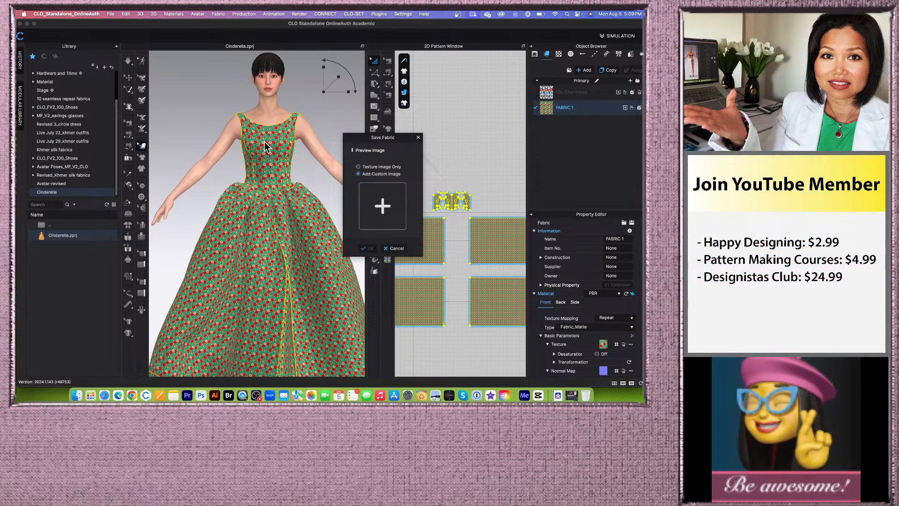
key(super+shift+4)
drag(257, 134, 283, 156)
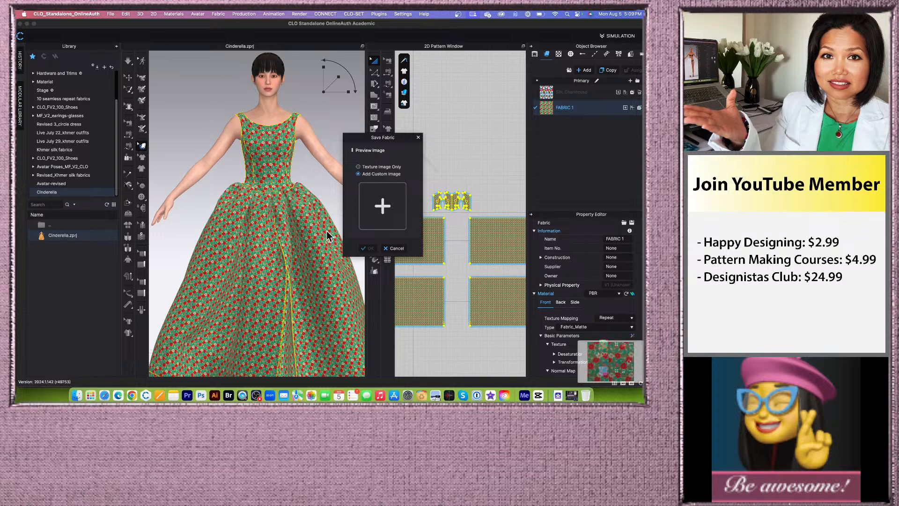
Step: Load the new bodice print screenshot from the recent files as the fabric's custom preview image
drag(605, 373, 383, 206)
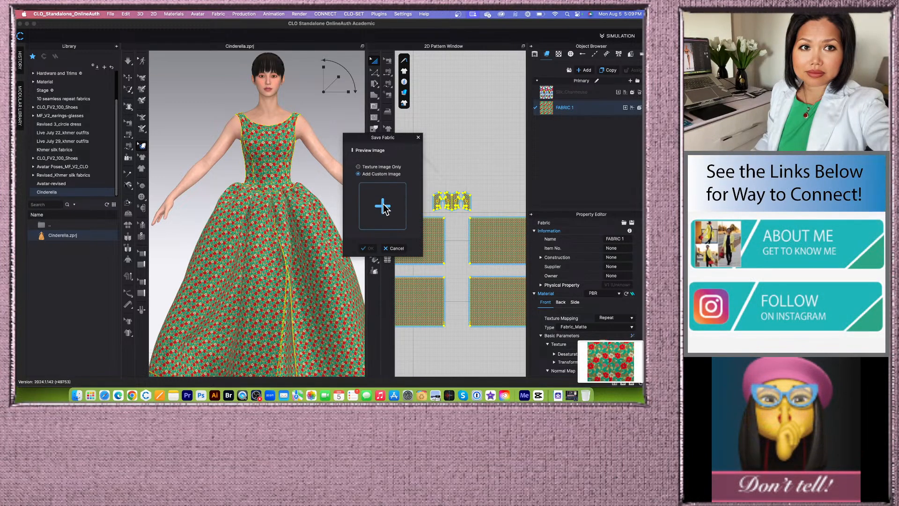
click(383, 208)
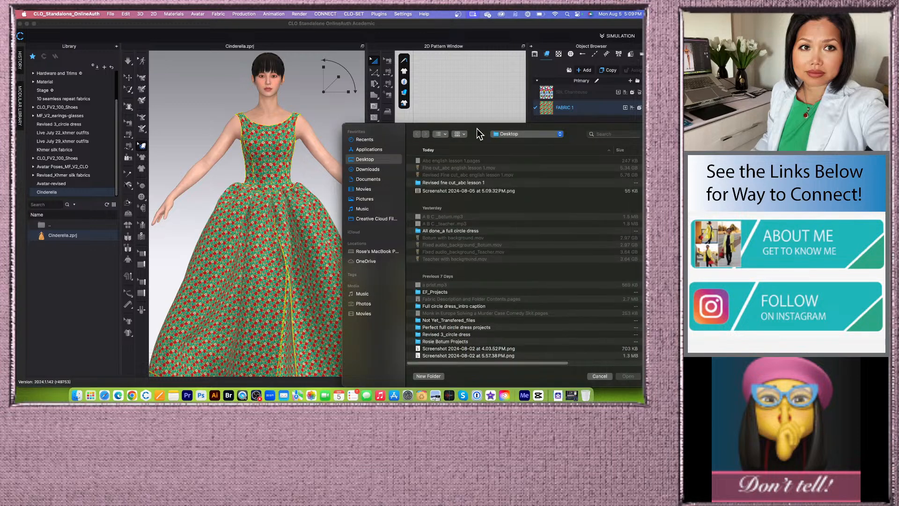
click(271, 140)
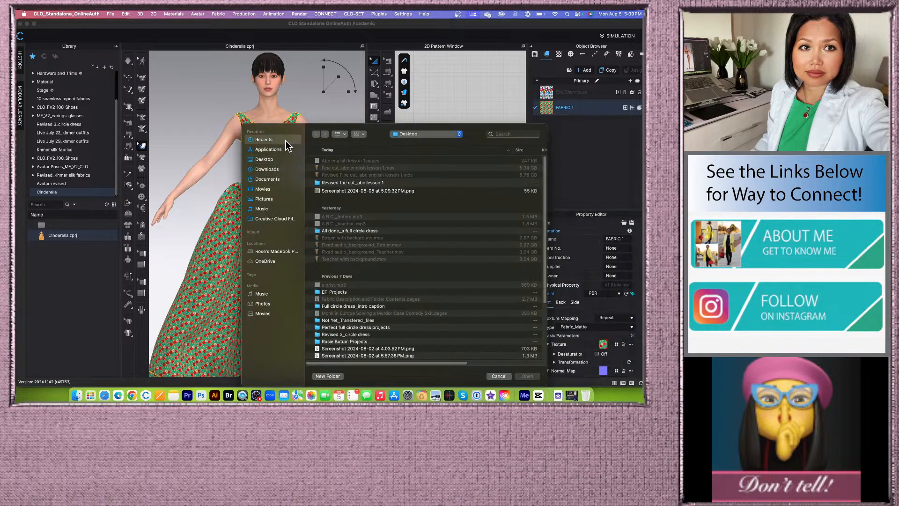
drag(470, 130, 465, 97)
click(324, 147)
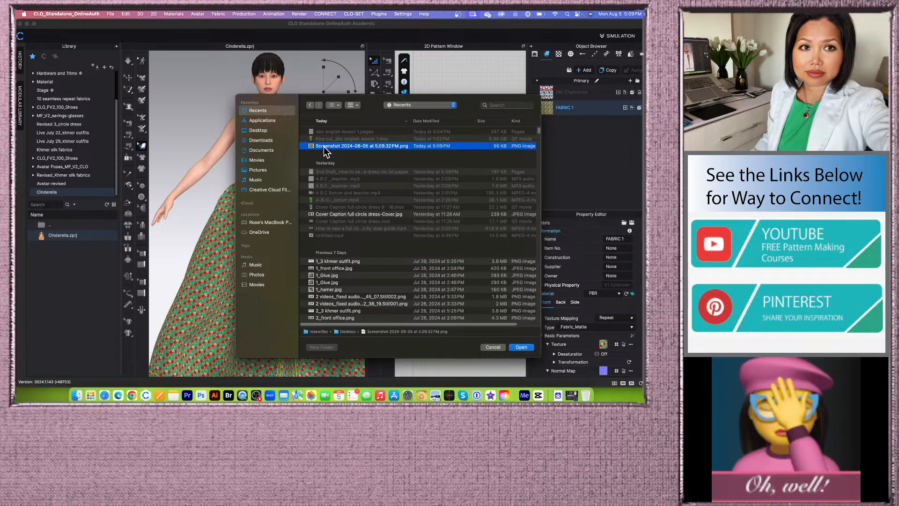
click(520, 348)
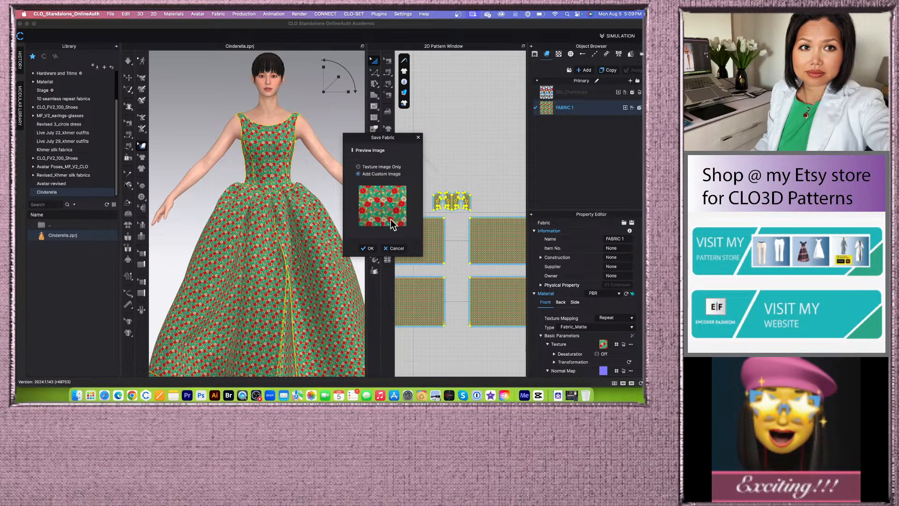
Step: Accept the preview image and save the fabric to the Desktop as "Floral fabric.zfab"
click(369, 248)
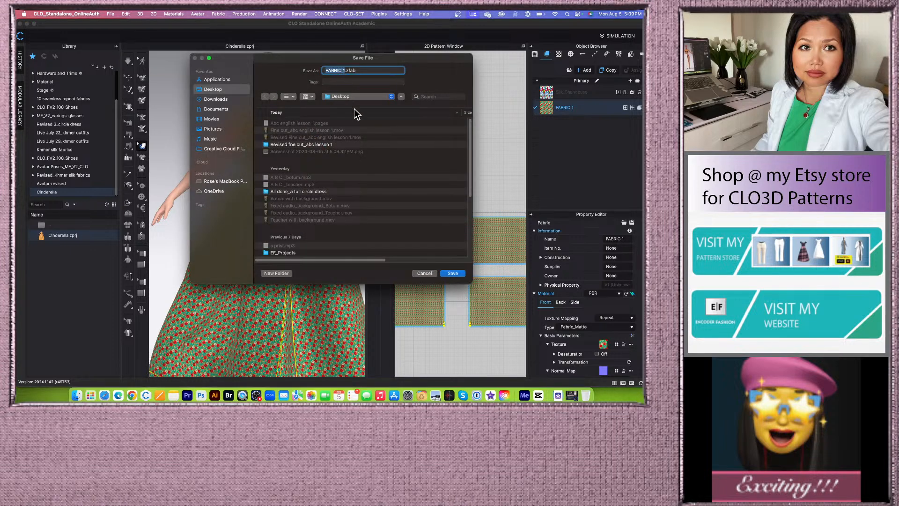
text(Flo)
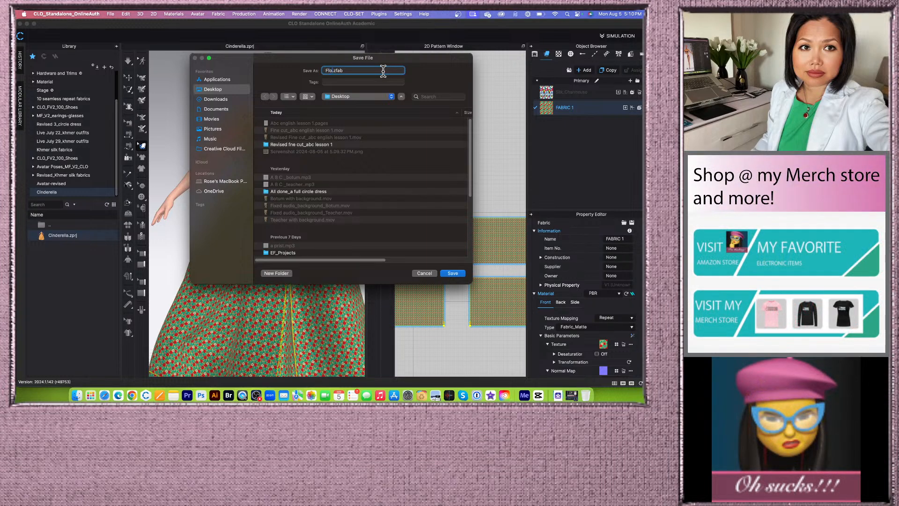
text(ral )
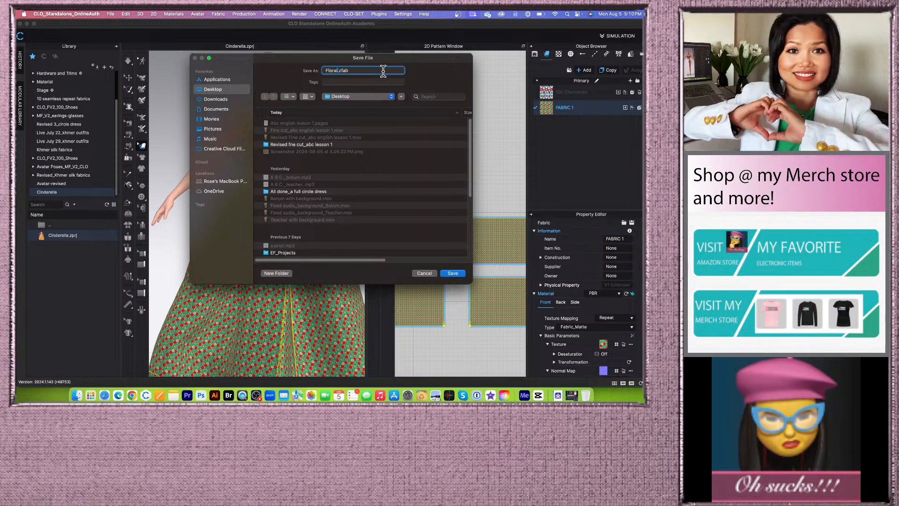
text(fabric)
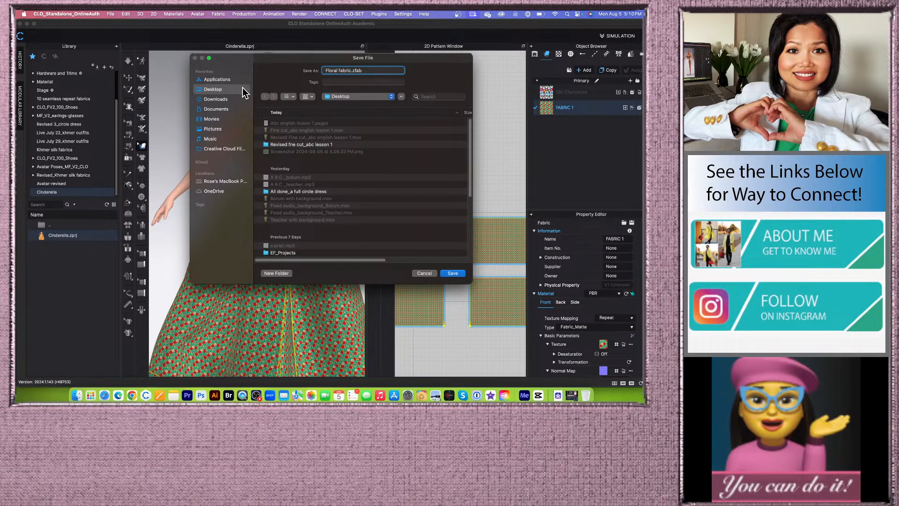
click(452, 273)
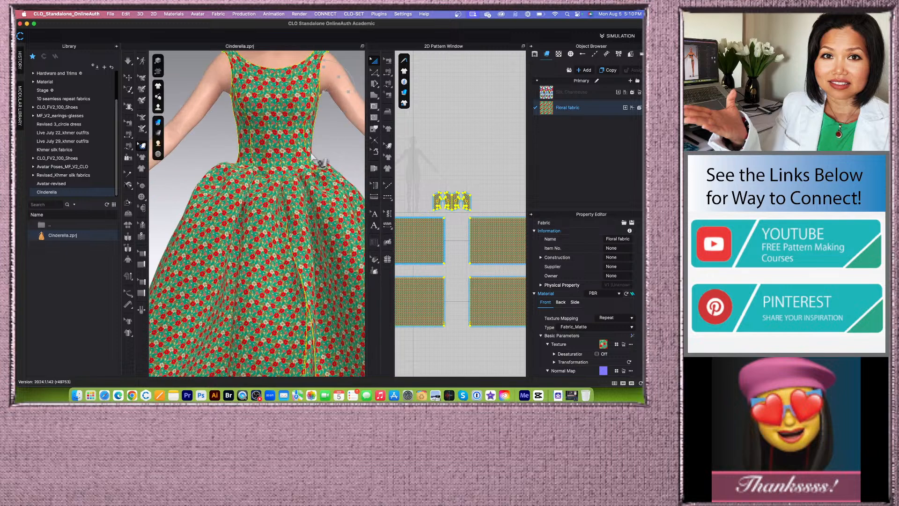
Step: Inspect the full gown in the saved floral fabric from an angled view and from the front
mouse_move(312, 154)
right_down()
mouse_move(284, 147)
mouse_move(301, 143)
mouse_move(324, 154)
right_up()
scroll(222, 160, down, 10)
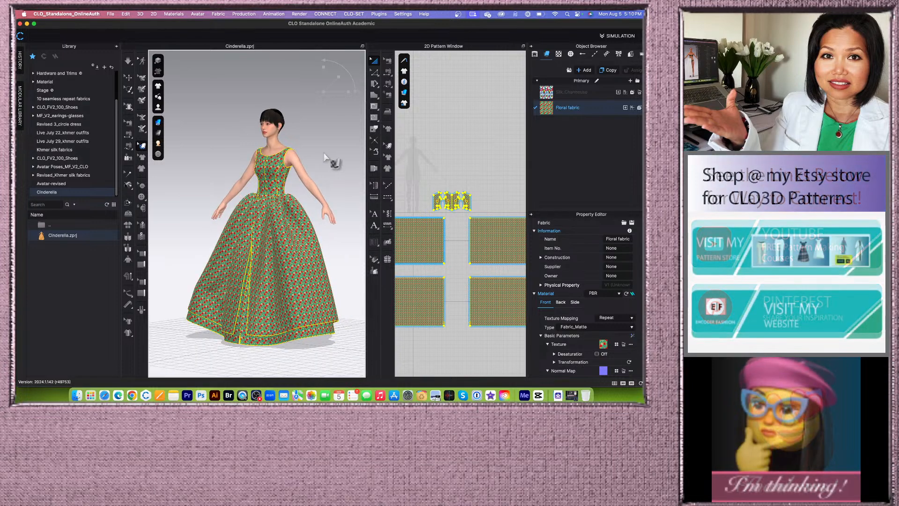
scroll(328, 159, up, 3)
scroll(330, 158, down, 3)
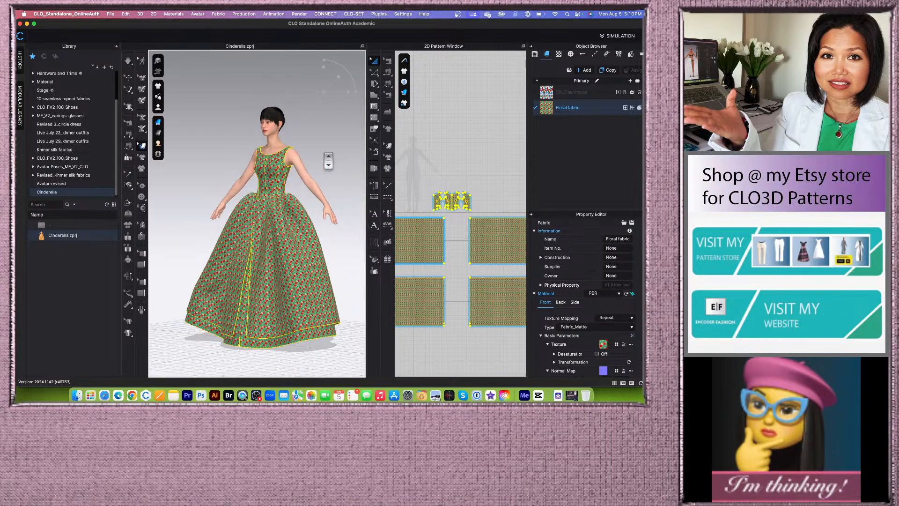
right_drag(333, 157, 346, 157)
scroll(333, 159, up, 5)
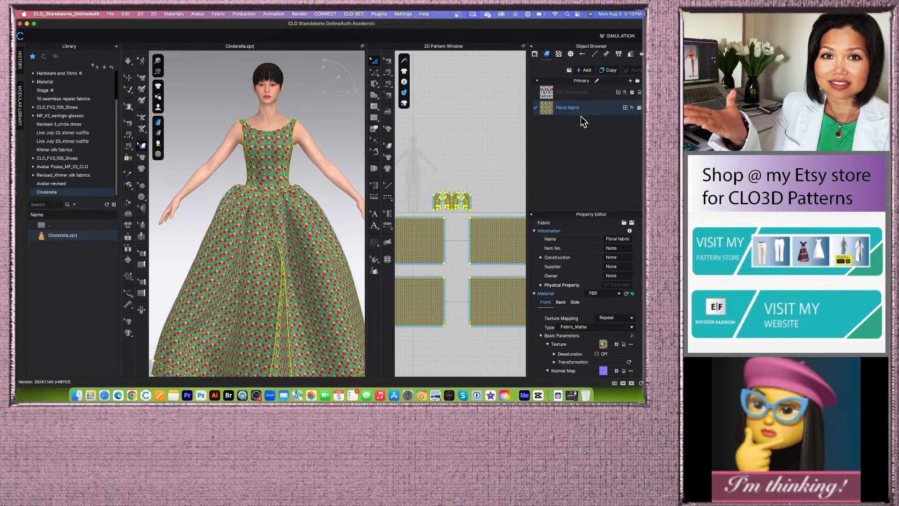
Step: Add a new fabric and load the saved "Floral fabric.zfab" from the Desktop into it
click(585, 71)
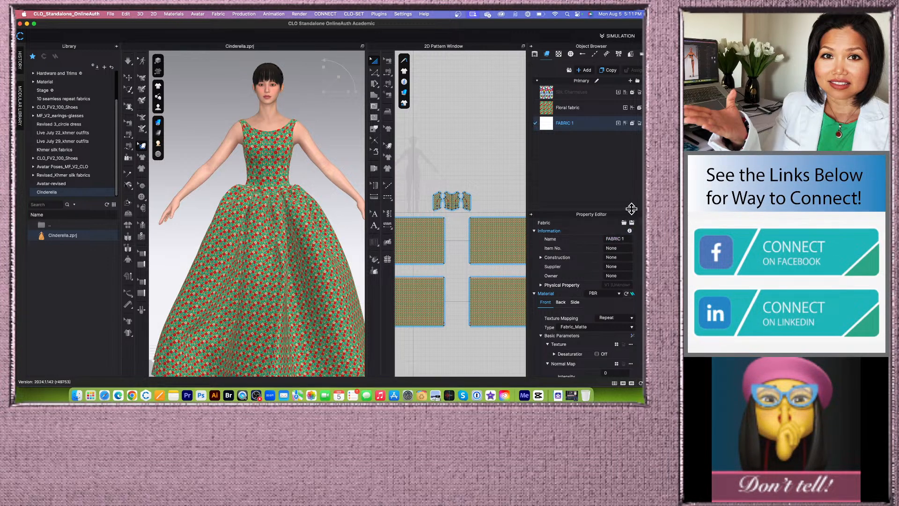
drag(631, 209, 630, 186)
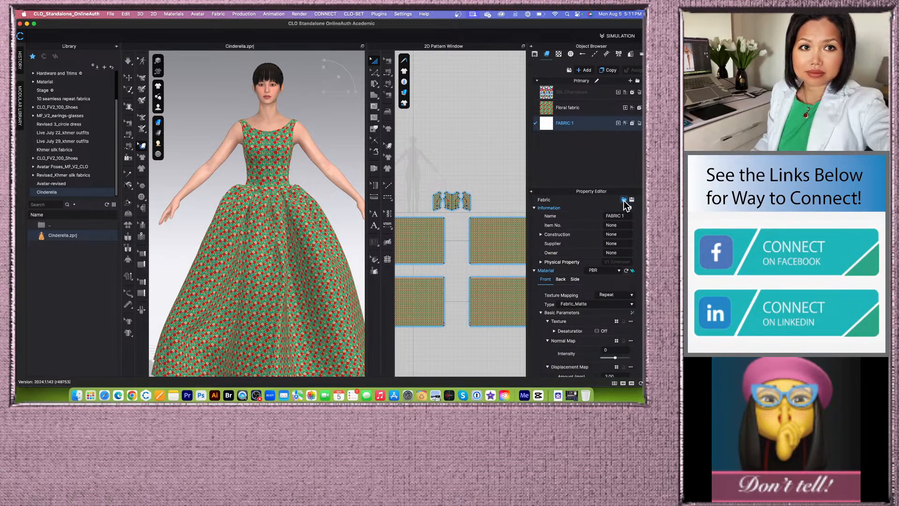
click(624, 200)
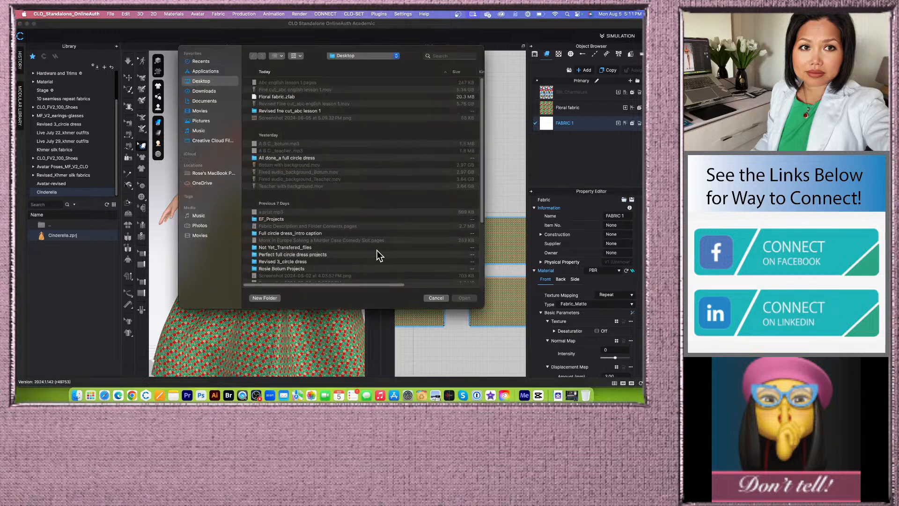
click(287, 97)
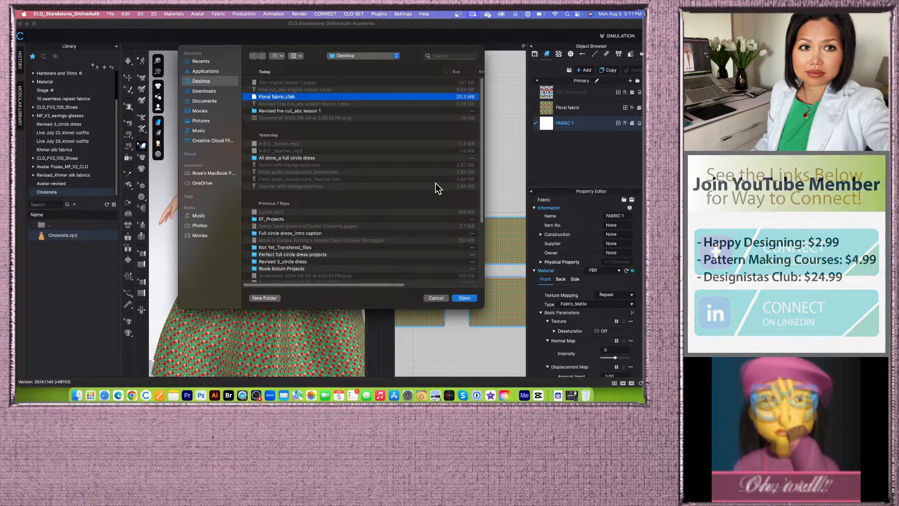
click(462, 298)
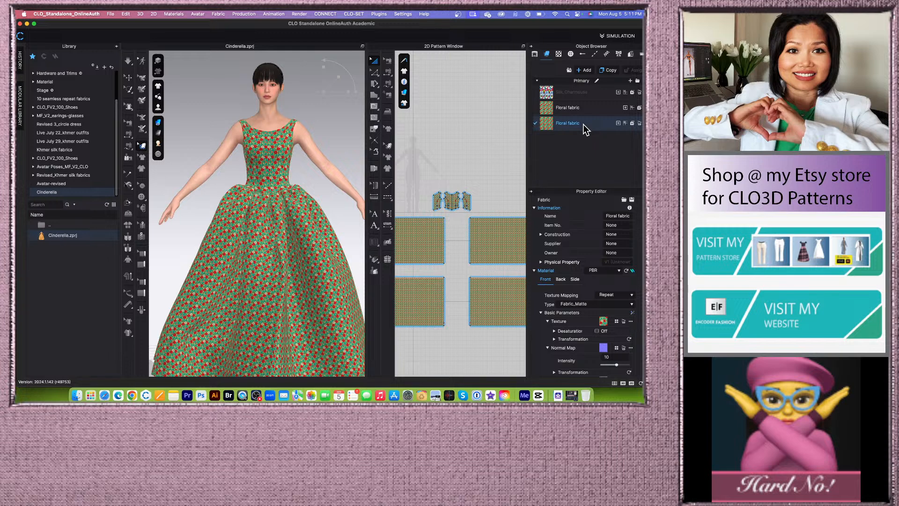
Step: Examine the floral print up close on the bodice and skirt, and check the full gown from the front
scroll(235, 307, up, 5)
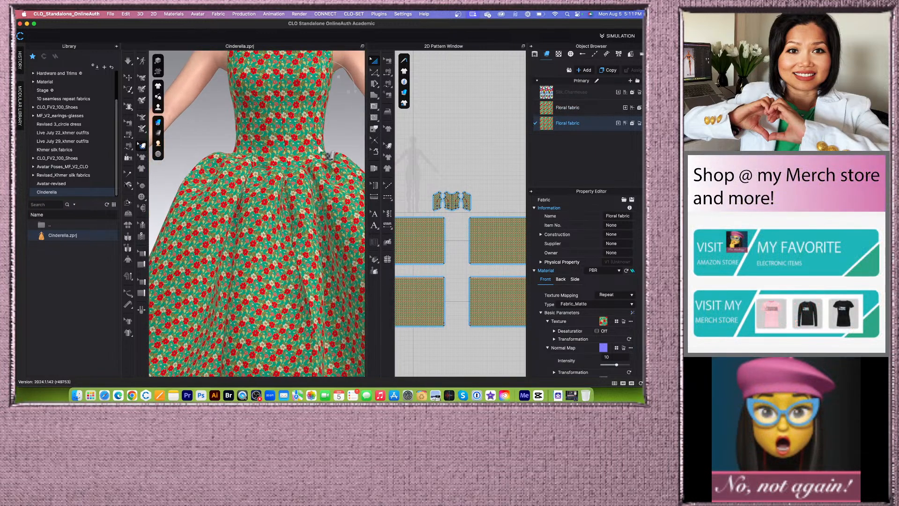
click(324, 133)
middle_drag(324, 133, 285, 227)
click(322, 216)
scroll(322, 228, up, 2)
scroll(322, 229, up, 10)
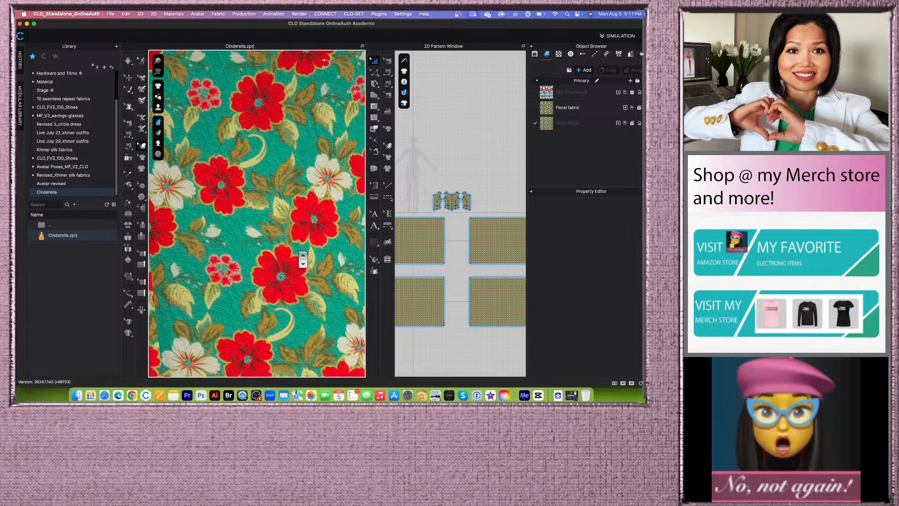
scroll(303, 259, up, 10)
scroll(303, 258, down, 10)
scroll(303, 259, down, 10)
scroll(303, 259, down, 10)
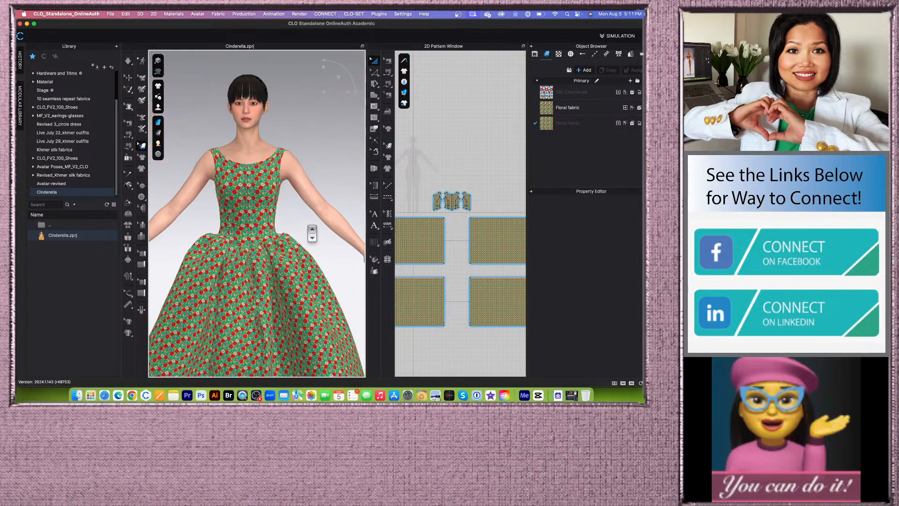
scroll(294, 157, down, 2)
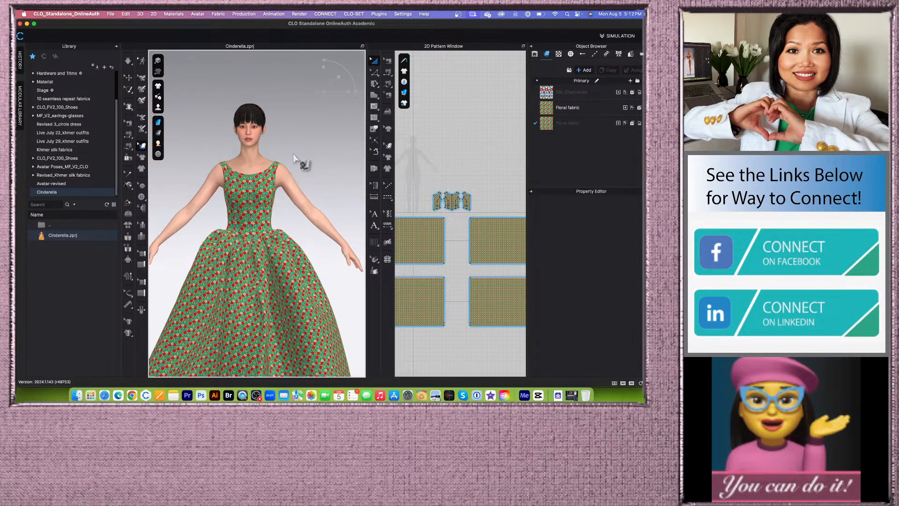
scroll(307, 163, down, 3)
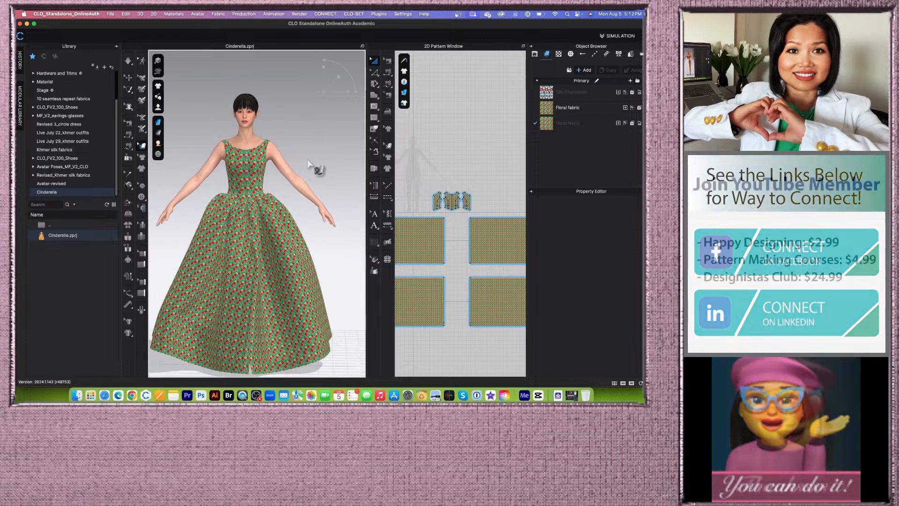
scroll(308, 165, down, 2)
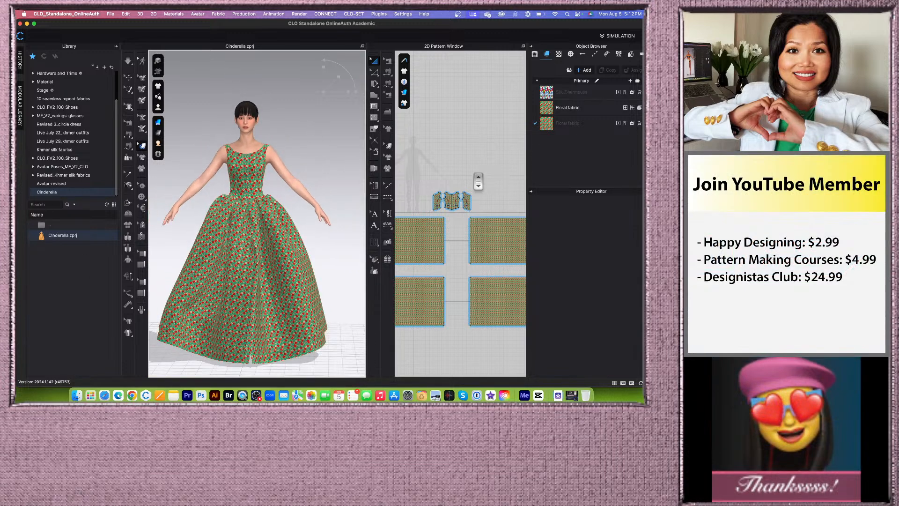
scroll(483, 176, down, 2)
Step: Generate an AI texture for the reloaded Floral fabric in the Water color Painting style, keeping the "red and green floral" prompt
click(586, 125)
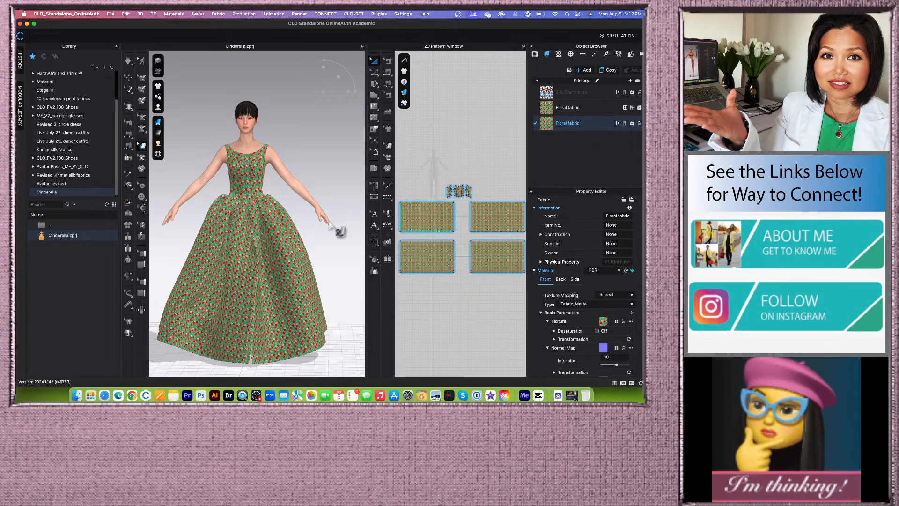
scroll(323, 194, up, 3)
scroll(315, 180, down, 3)
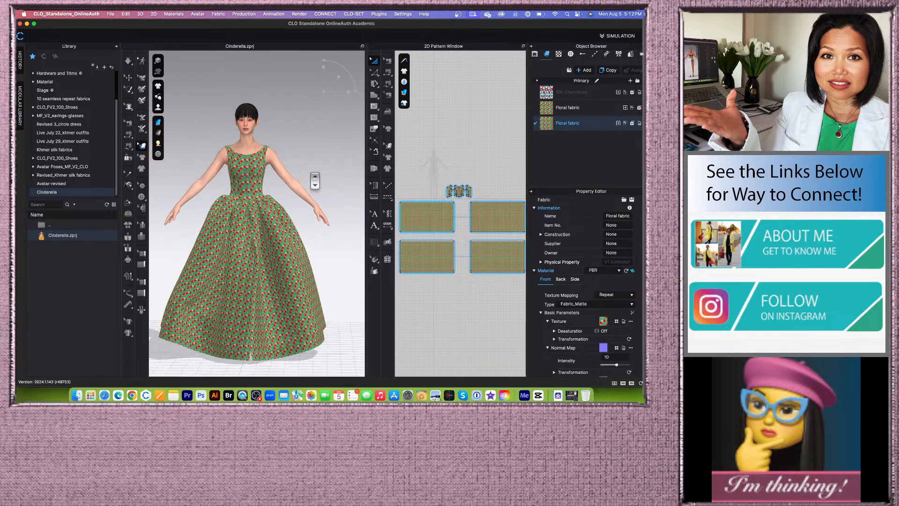
right_drag(323, 185, 325, 184)
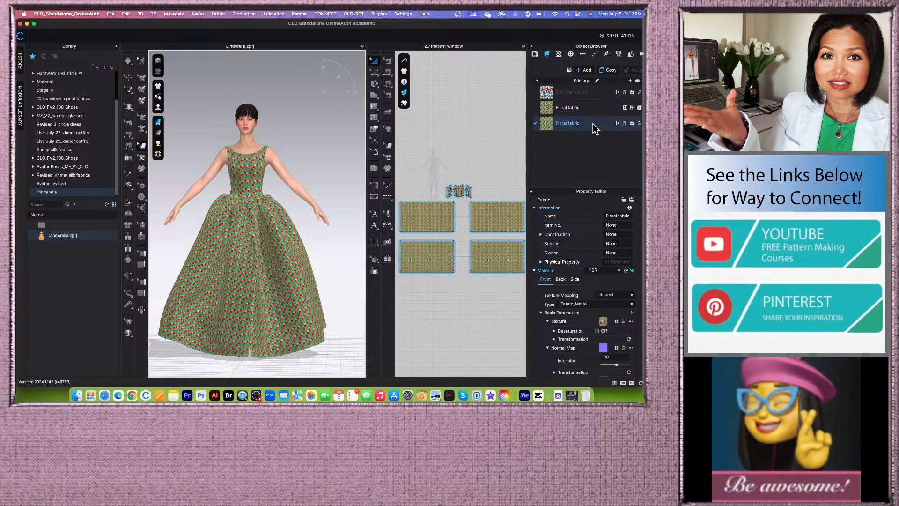
click(633, 312)
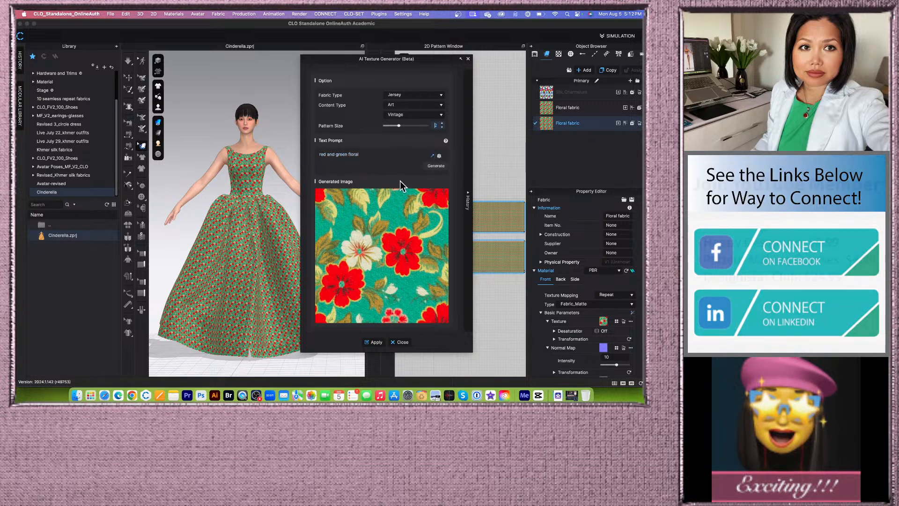
click(440, 114)
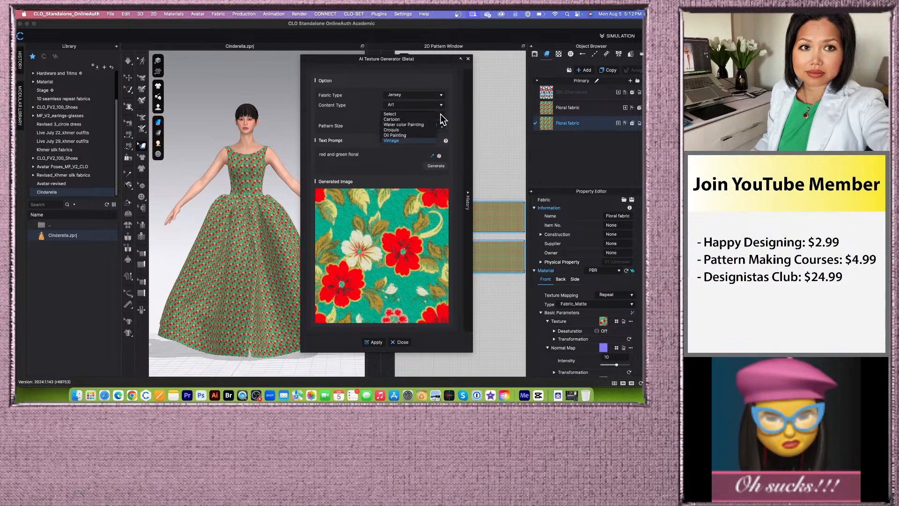
click(404, 125)
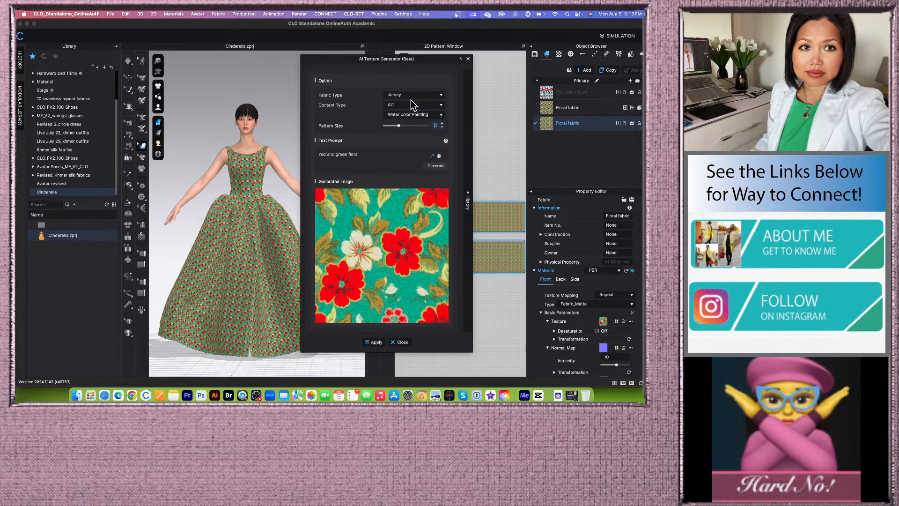
click(344, 163)
click(435, 167)
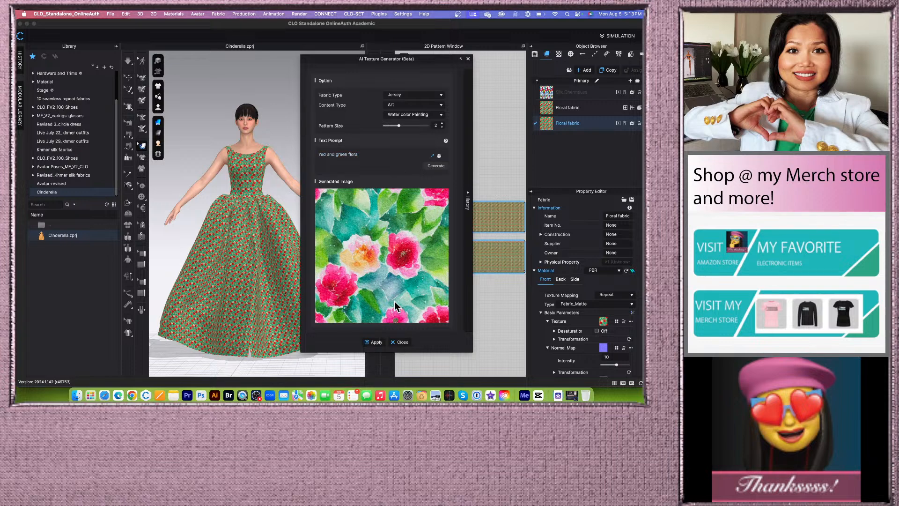
Step: Apply the generated watercolor texture to the reloaded Floral fabric and close the AI Texture Generator
click(374, 341)
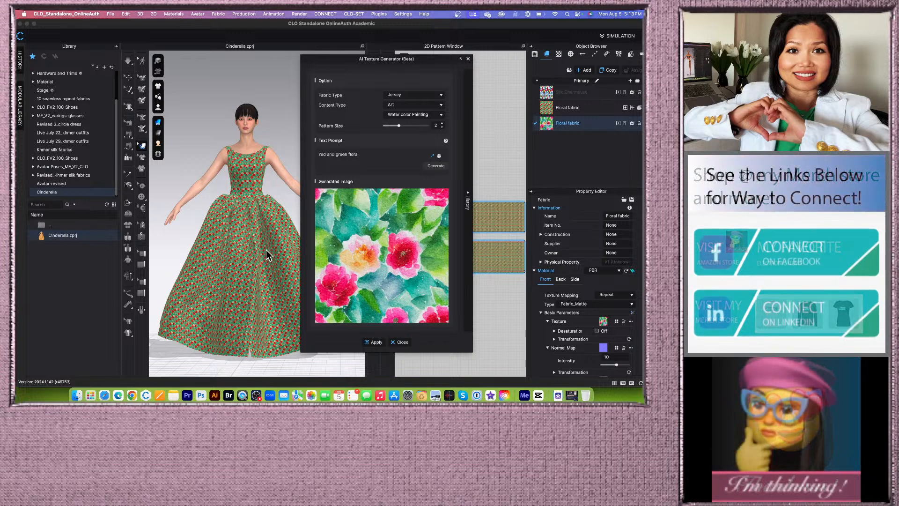
scroll(267, 250, up, 10)
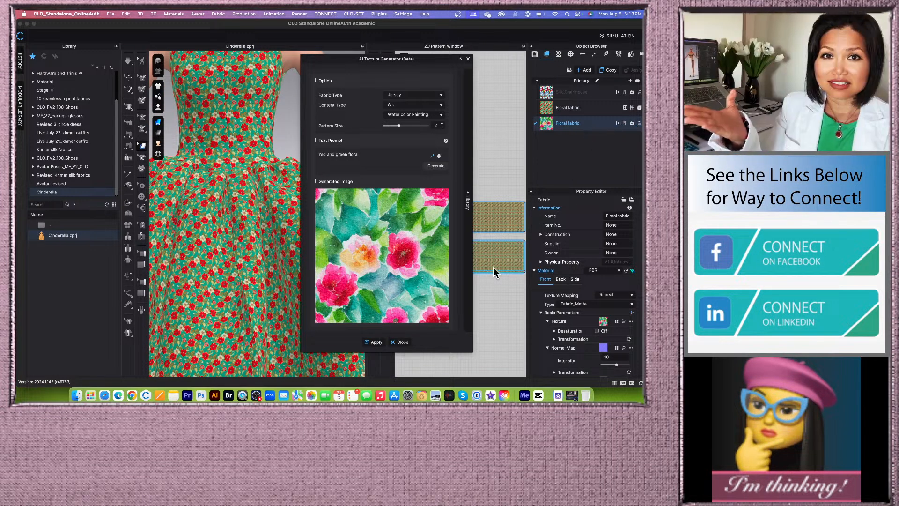
click(404, 342)
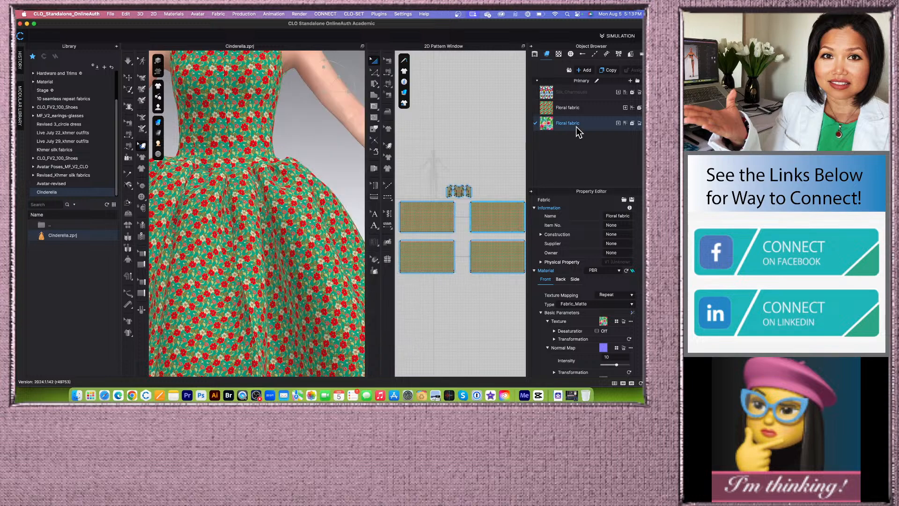
Step: Assign the watercolor Floral fabric to all of the gown's pattern pieces and clear the selection
scroll(487, 166, down, 5)
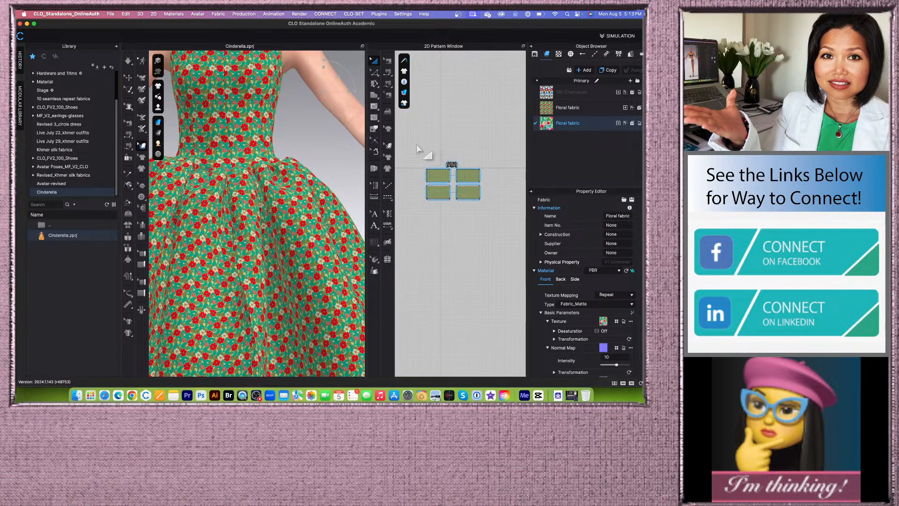
drag(419, 149, 512, 226)
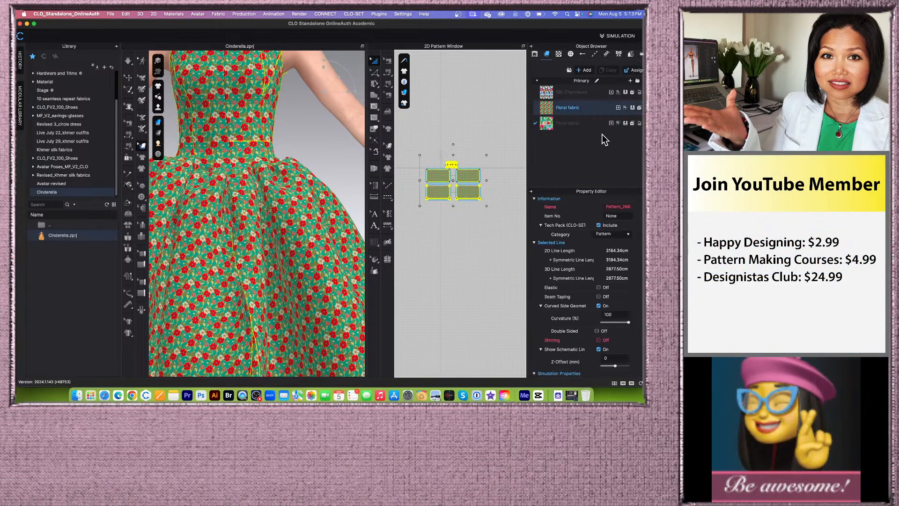
click(625, 124)
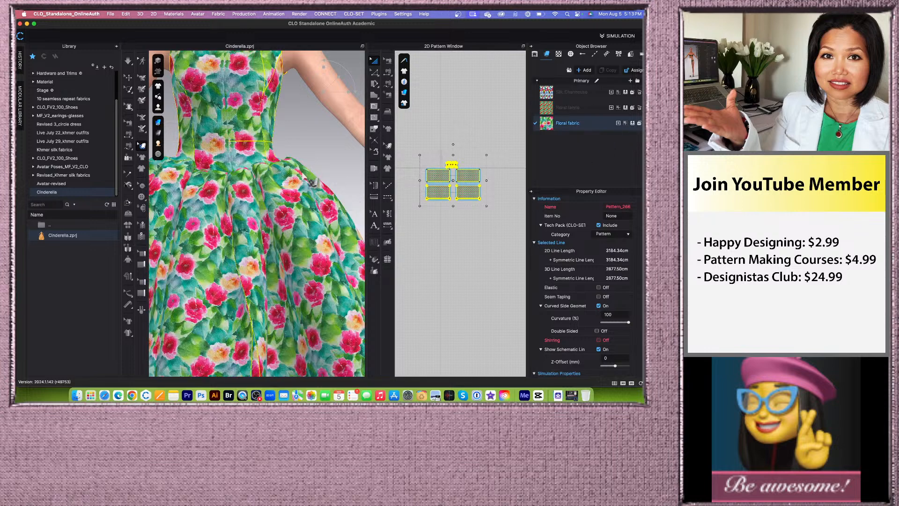
scroll(312, 252, down, 3)
scroll(323, 262, down, 2)
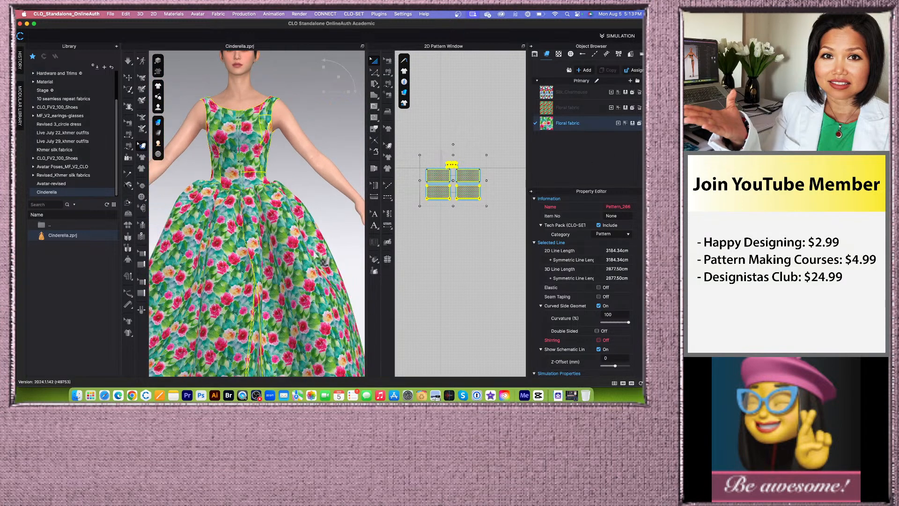
scroll(329, 225, down, 2)
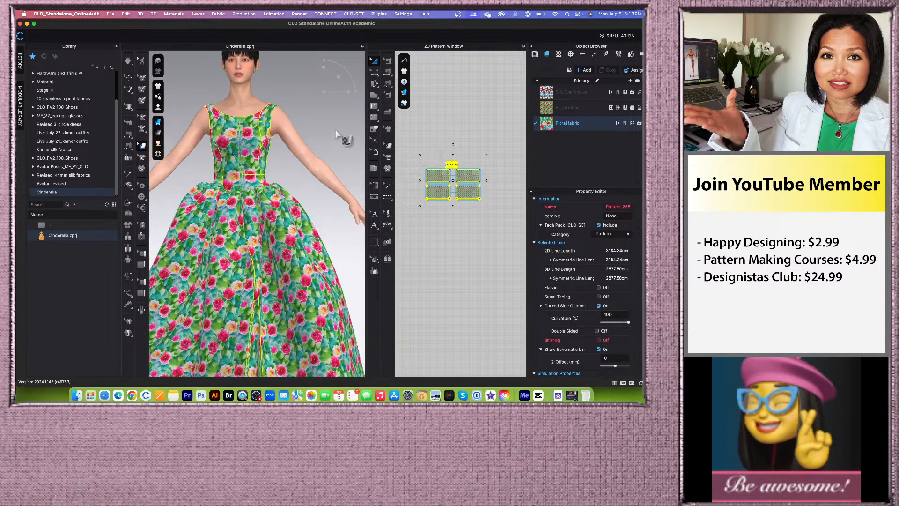
click(431, 251)
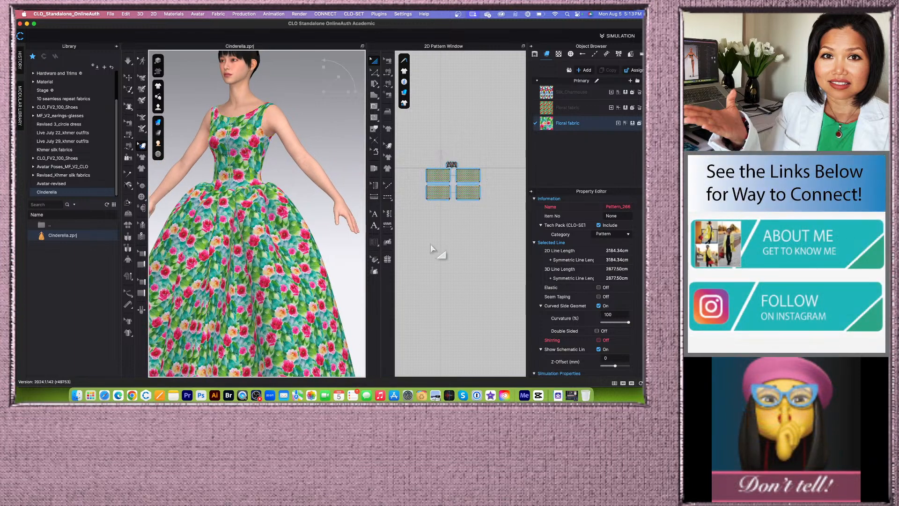
Step: Inspect the whole gown in the watercolor floral print from an angled view and from the front
scroll(424, 150, up, 4)
scroll(422, 150, down, 4)
scroll(295, 161, down, 3)
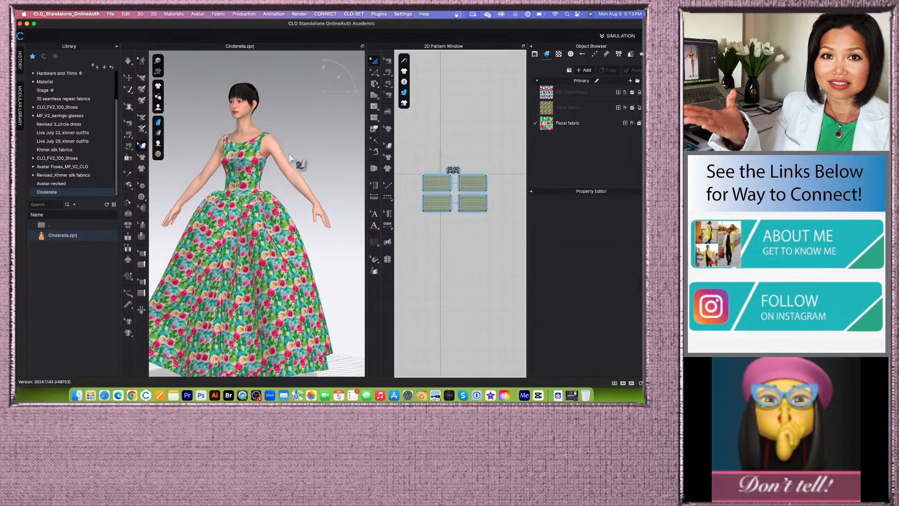
scroll(318, 237, down, 2)
scroll(323, 240, down, 1)
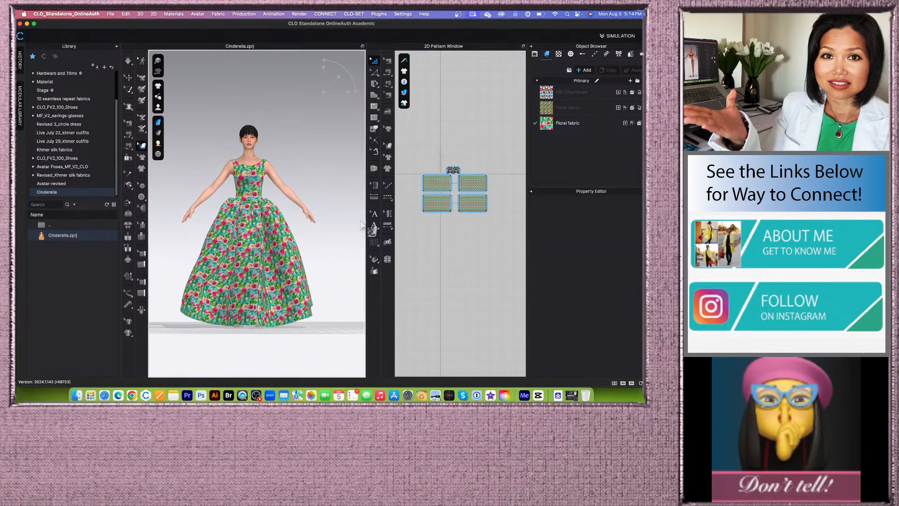
scroll(425, 170, up, 2)
scroll(422, 164, down, 2)
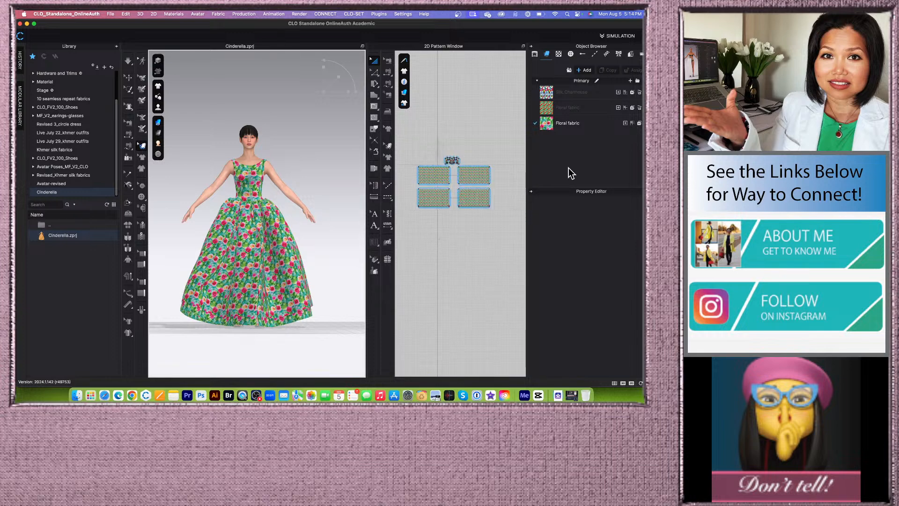
Step: Add a new plain white fabric and assign it to the two lower skirt pieces as the underskirt
click(586, 70)
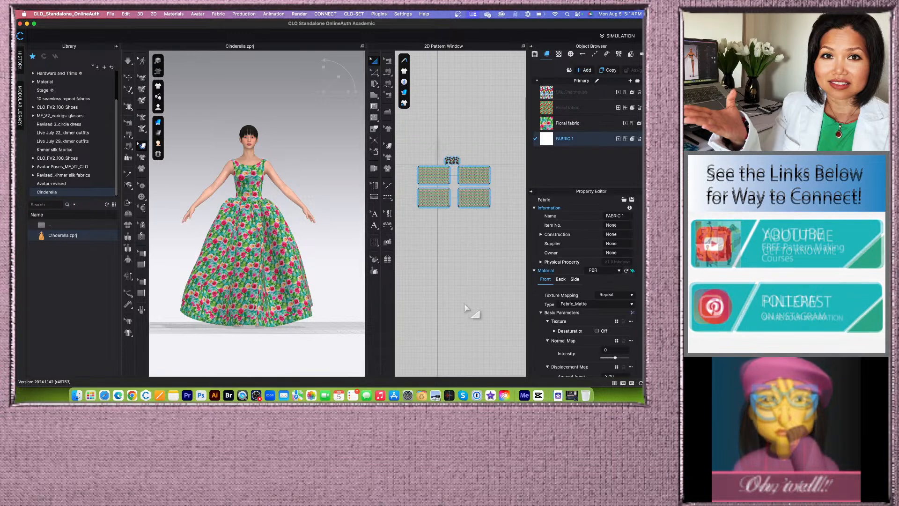
drag(406, 187, 501, 253)
click(626, 139)
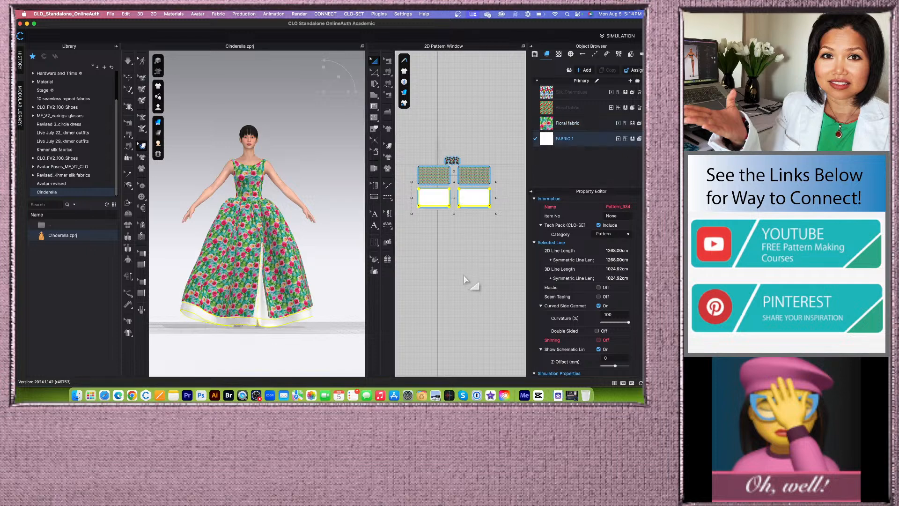
click(457, 292)
Step: Turn on high-quality rendering in the 3D view and inspect the gown with its white underskirt from an angle and the front
scroll(345, 243, up, 2)
right_drag(342, 242, 331, 246)
scroll(331, 245, up, 2)
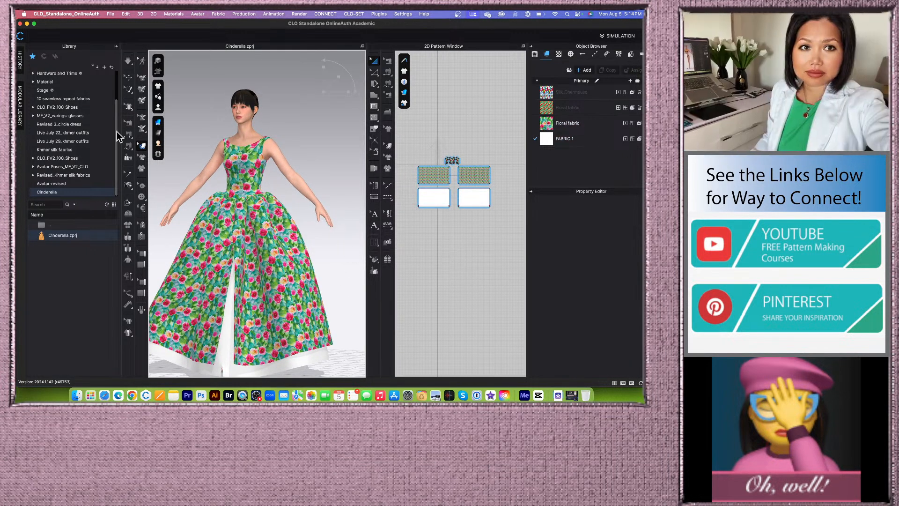
click(161, 64)
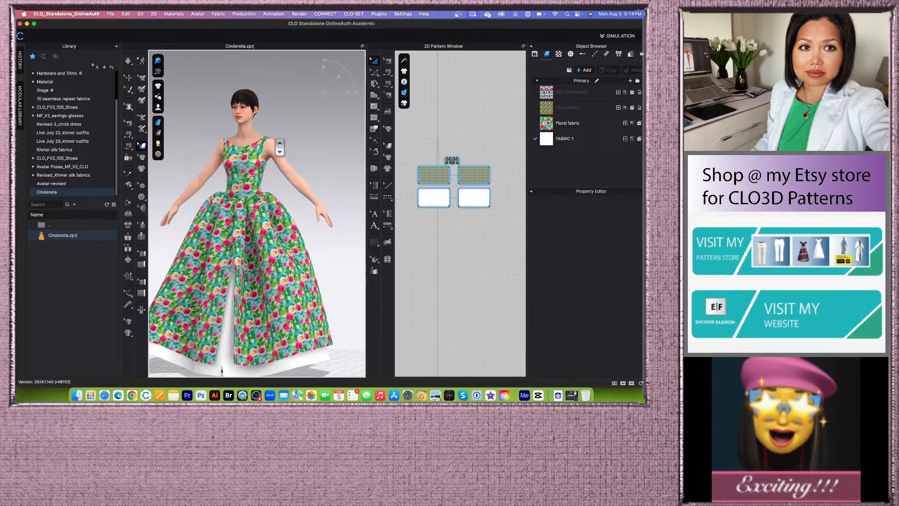
scroll(281, 155, down, 4)
right_drag(289, 351, 293, 352)
scroll(306, 341, up, 3)
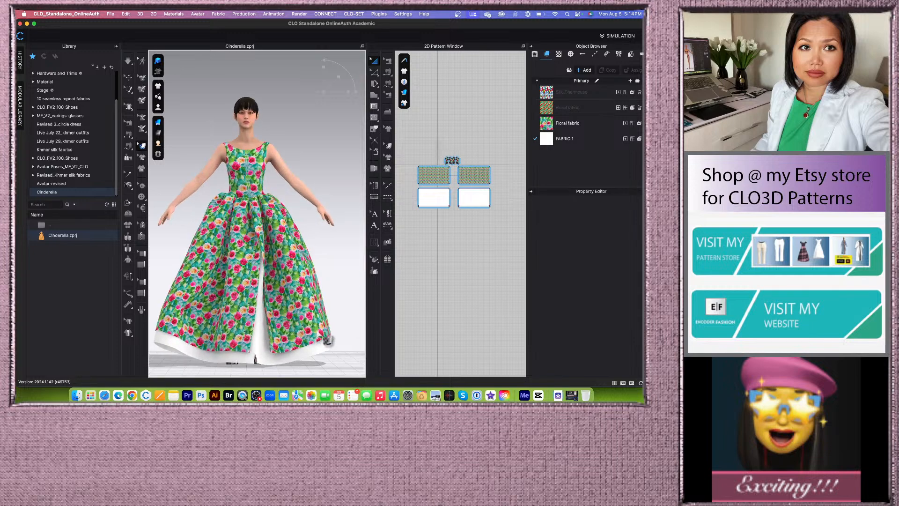
Step: Inspect the floral gown and its white underskirt from several angles, including a closer view of the bodice and upper skirt
right_drag(325, 222, 244, 227)
right_drag(319, 202, 324, 175)
scroll(326, 173, up, 3)
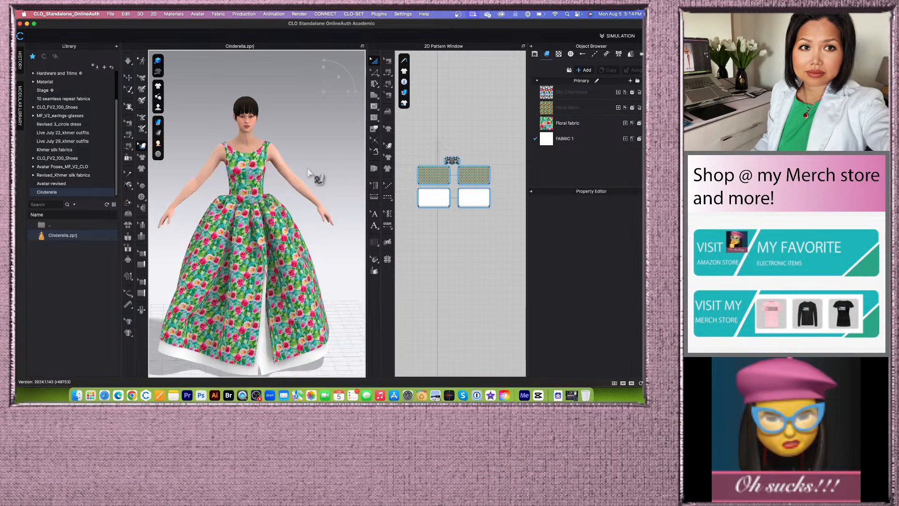
scroll(287, 213, up, 3)
scroll(286, 213, up, 2)
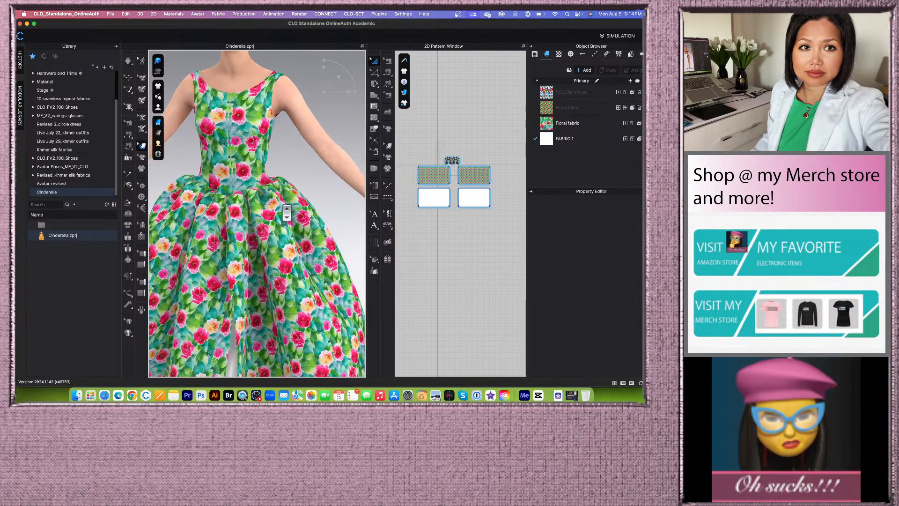
scroll(323, 173, up, 1)
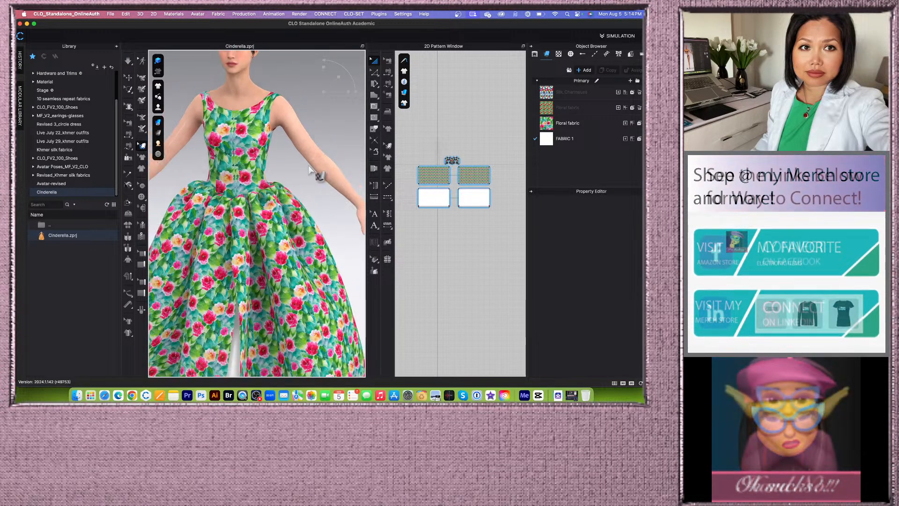
right_drag(317, 169, 300, 174)
scroll(299, 173, down, 3)
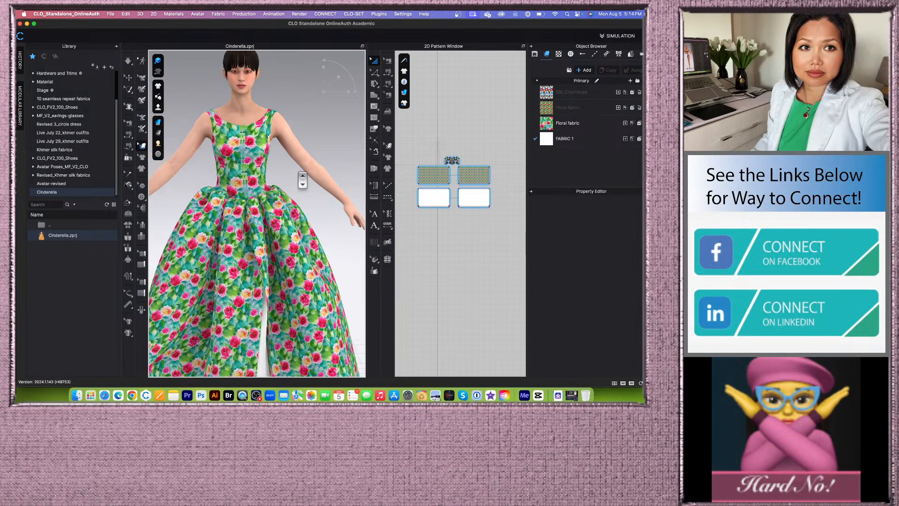
Step: Select the front bodice panel and enlarge the floral print's scale on the gown
click(262, 172)
scroll(302, 184, up, 3)
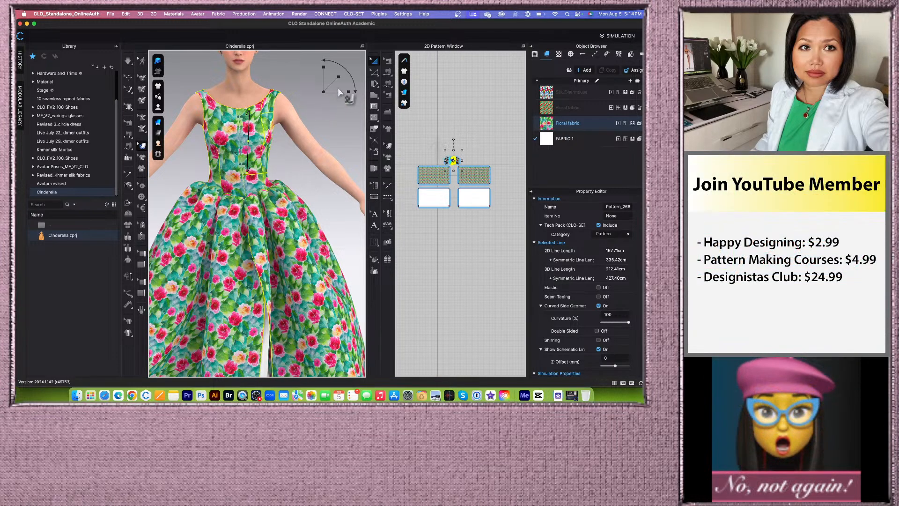
drag(337, 75, 340, 73)
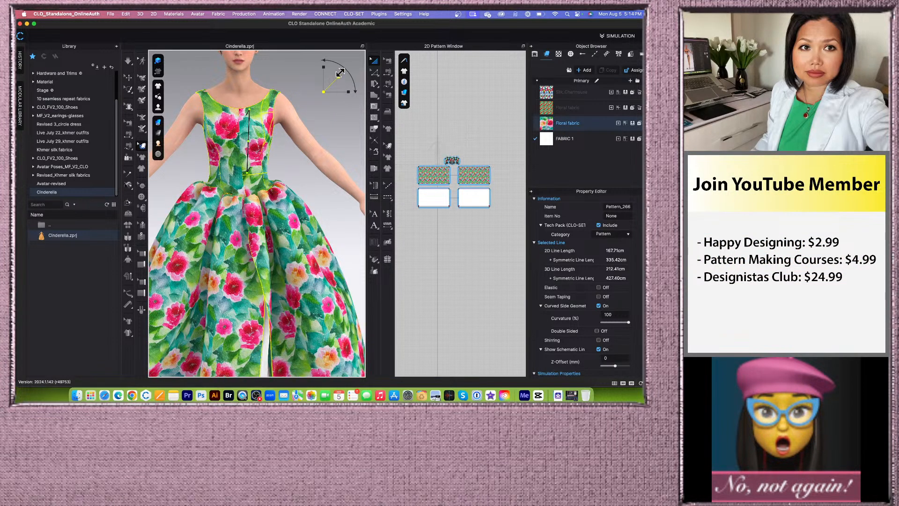
click(340, 72)
Step: Reposition the print on the front bodice panel, scale the floral pattern down to a smaller repeat, and clear the selection
click(255, 145)
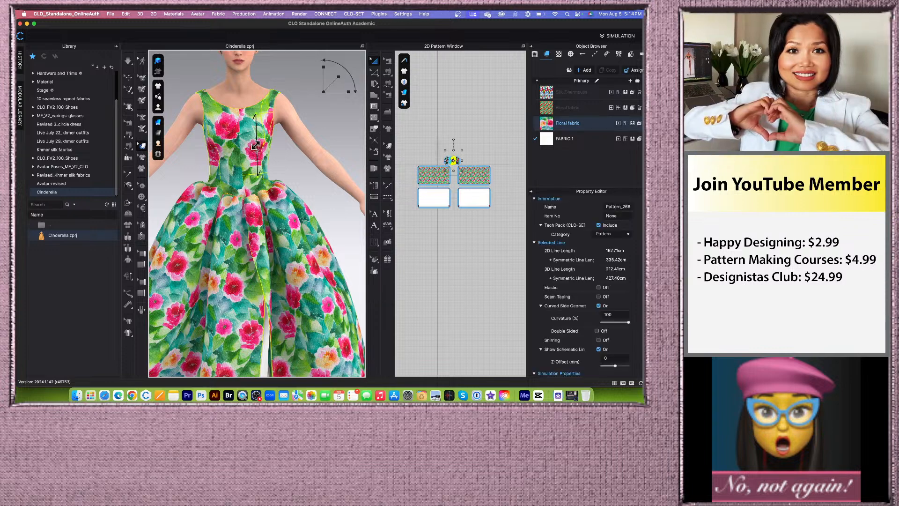
click(248, 159)
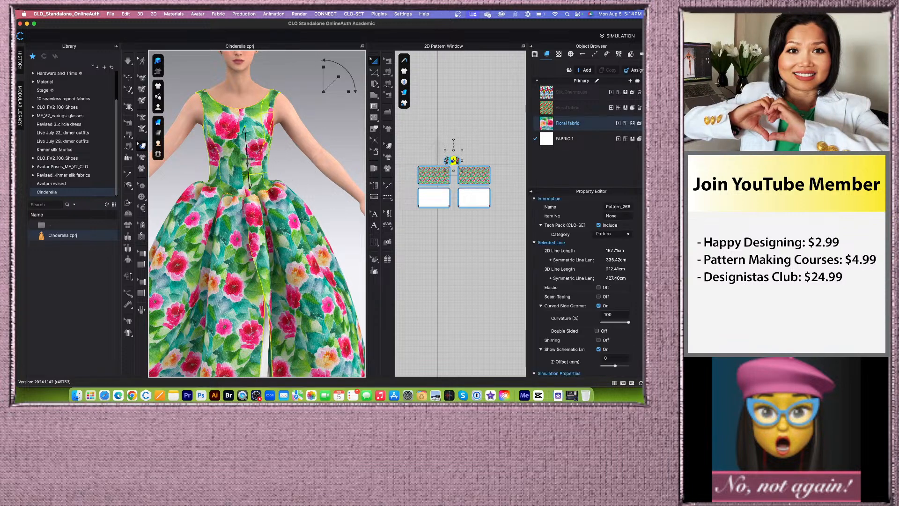
mouse_move(334, 81)
mouse_down()
mouse_move(339, 74)
mouse_move(332, 83)
mouse_up()
scroll(302, 194, down, 2)
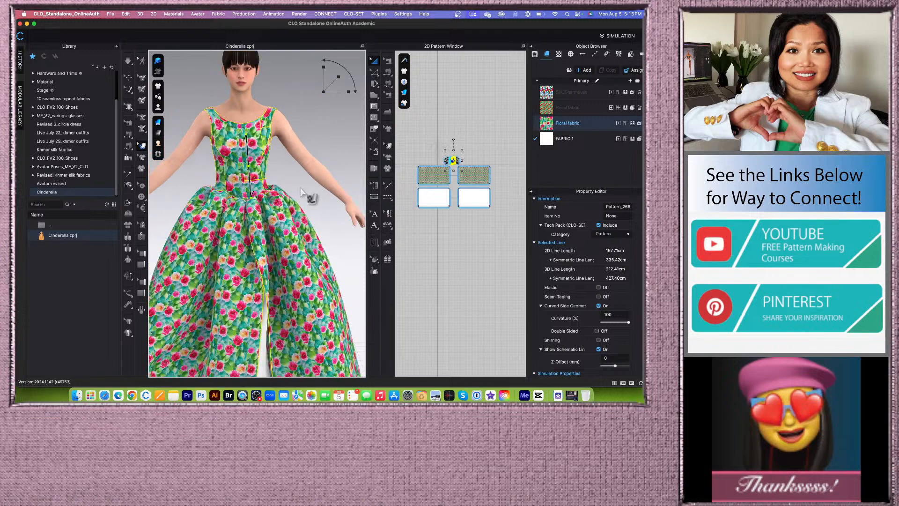
click(302, 194)
Step: Examine the smaller floral print up close from the side, and the full gown from the front
scroll(313, 201, up, 3)
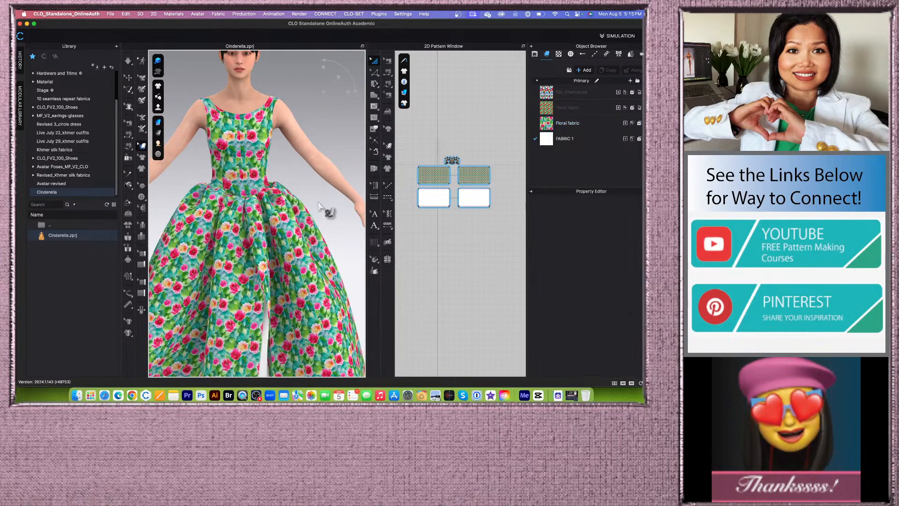
scroll(281, 213, up, 3)
scroll(280, 215, up, 3)
scroll(293, 159, up, 2)
mouse_move(293, 156)
right_down()
mouse_move(264, 157)
mouse_move(293, 156)
right_up()
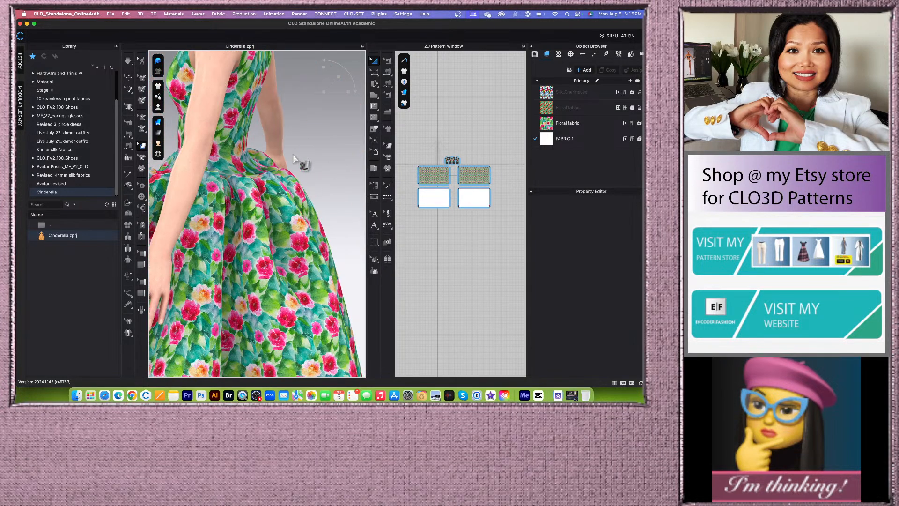
key(2)
scroll(327, 186, up, 2)
scroll(326, 186, down, 3)
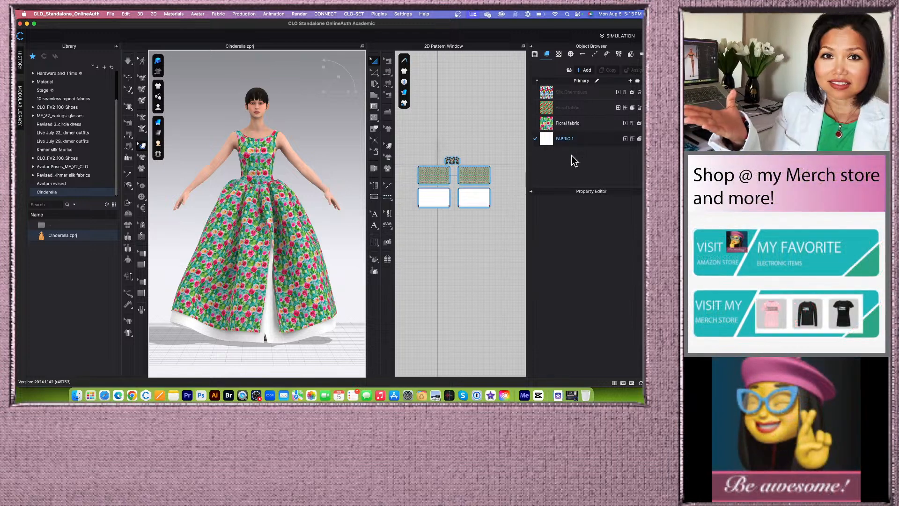
Step: Add a new plain fabric and assign it to the bodice and upper skirt pieces in place of the floral fabric
click(592, 140)
click(594, 122)
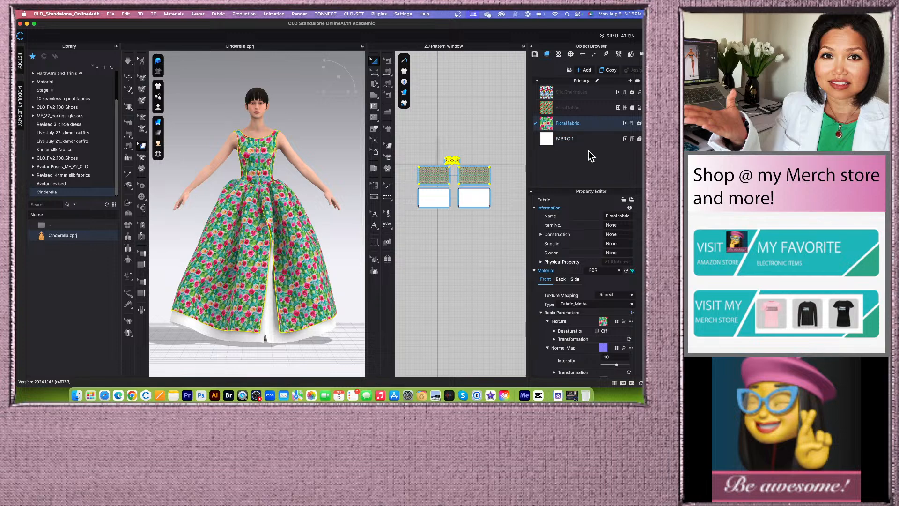
click(590, 142)
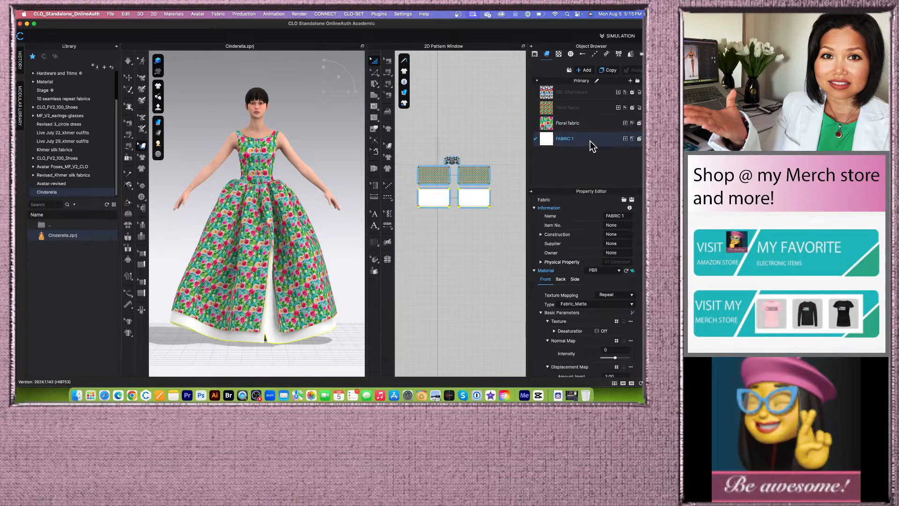
click(586, 70)
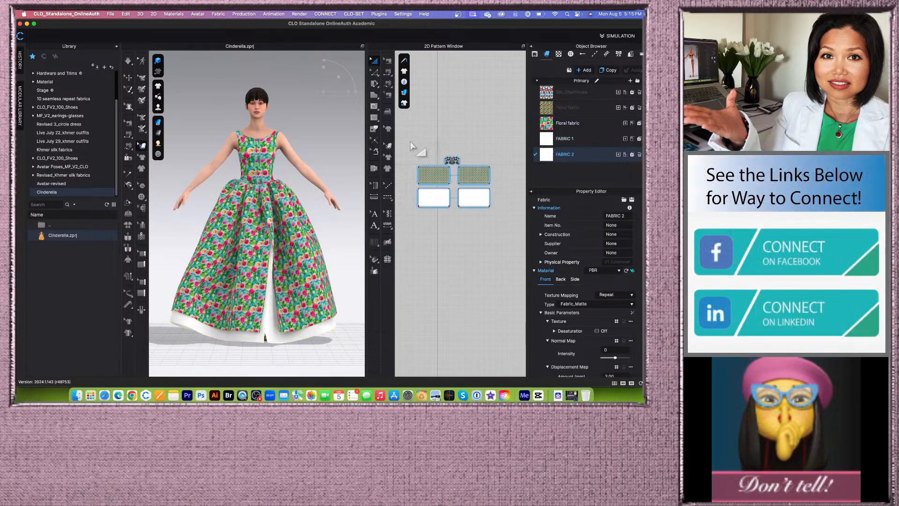
drag(410, 144, 519, 199)
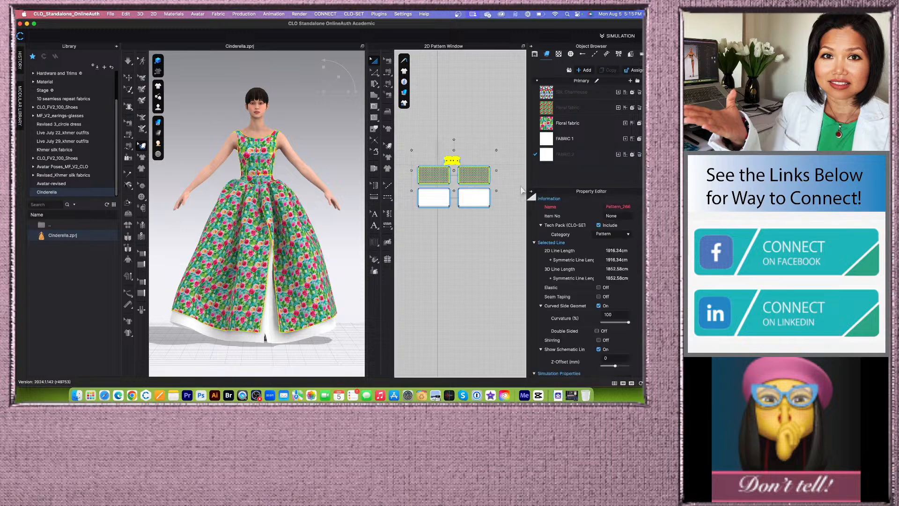
click(625, 155)
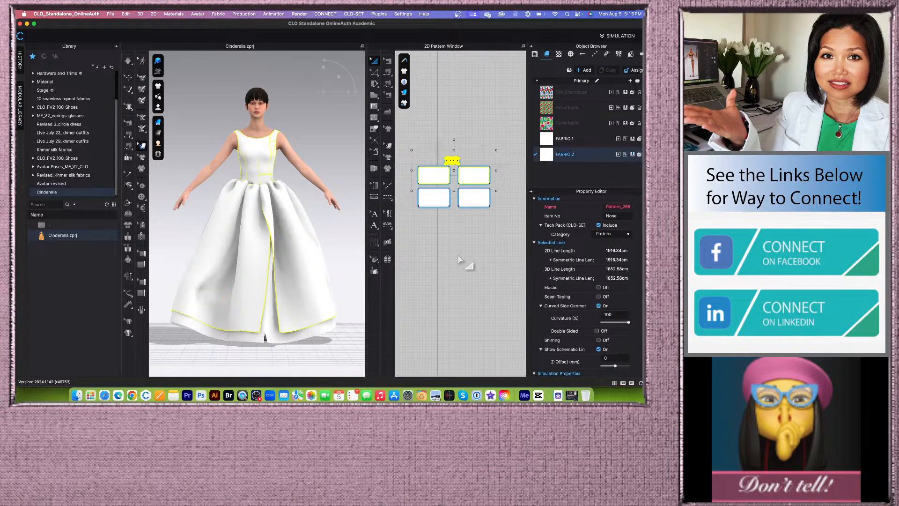
click(459, 258)
Step: Generate an AI texture for FABRIC 2 with fabric type Lace, the Water color Painting art style and the prompt "red and green floral"
click(585, 156)
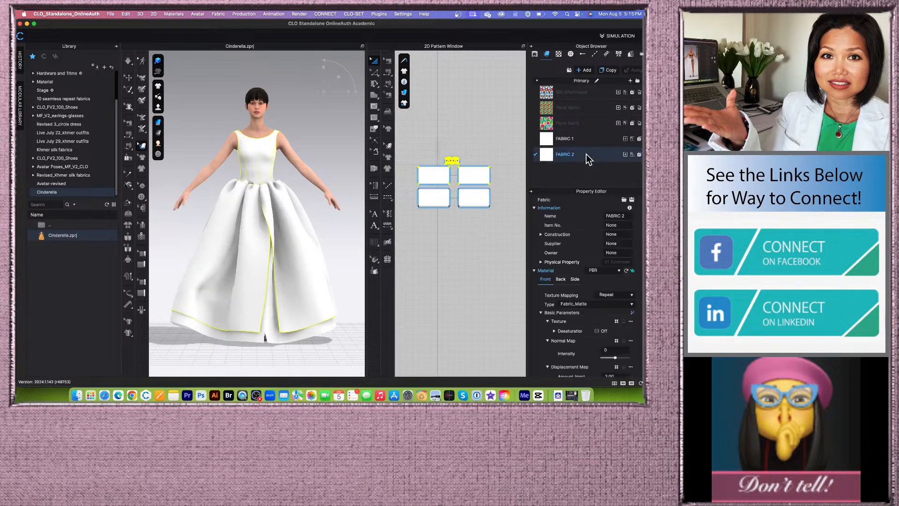
click(632, 312)
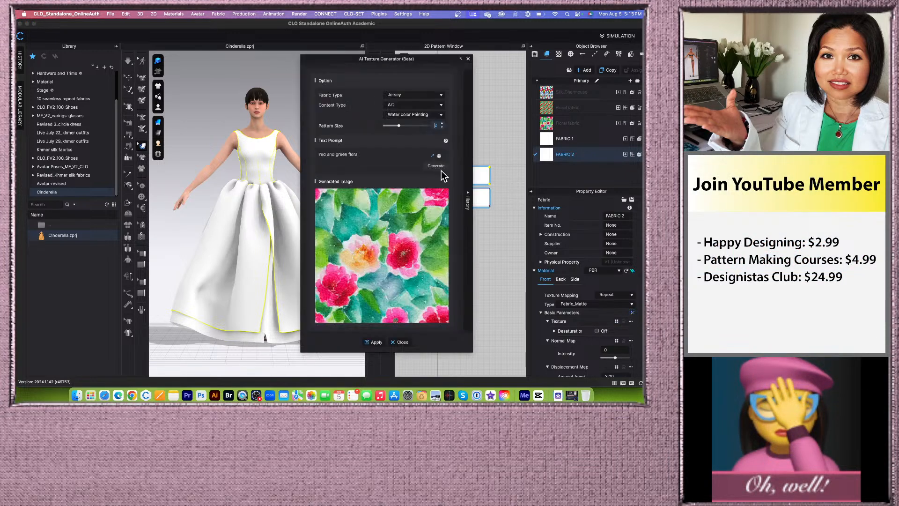
click(442, 96)
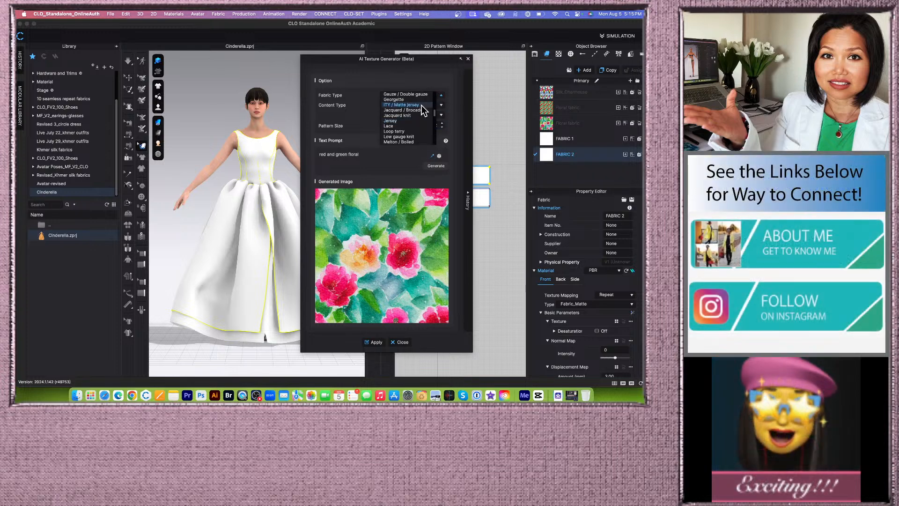
click(397, 126)
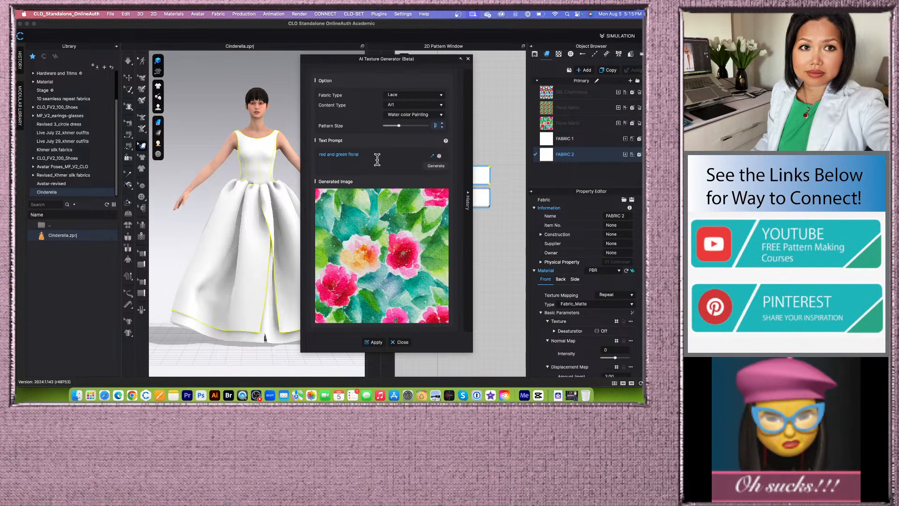
click(435, 166)
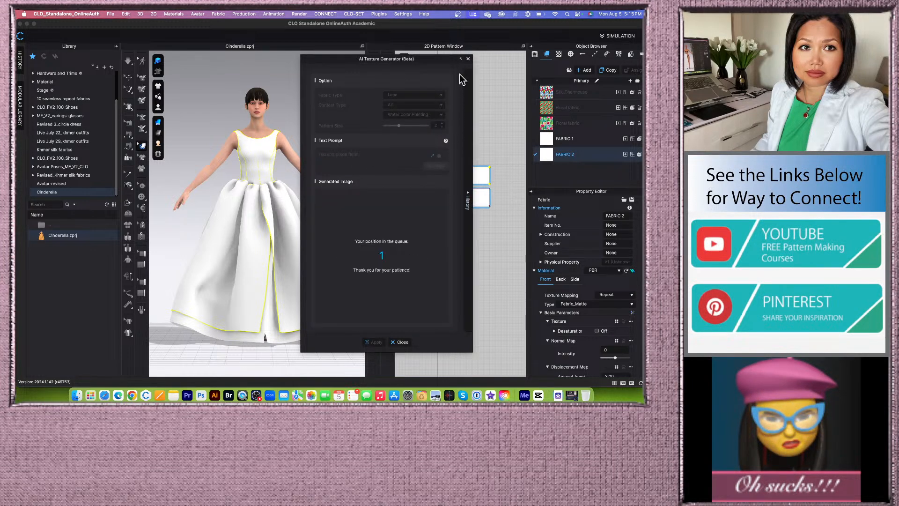
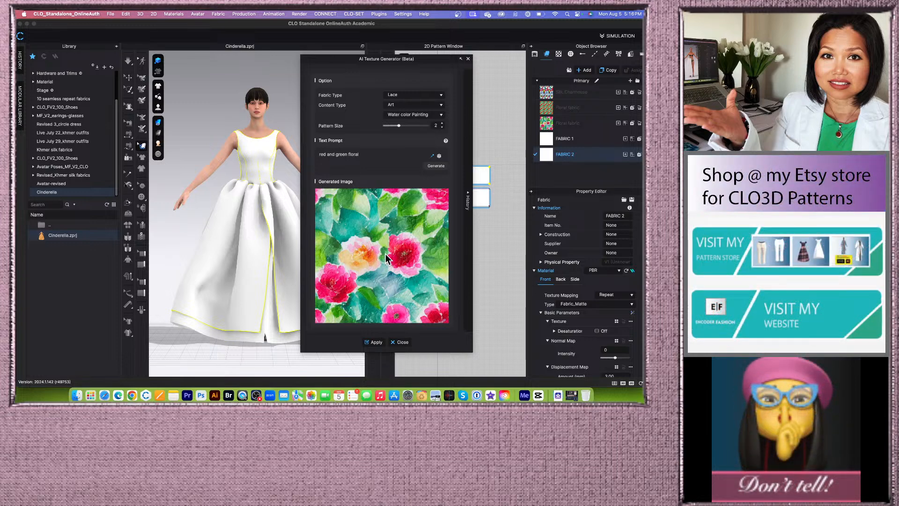
Step: Apply the generated lace texture to FABRIC 2, close the AI Texture Generator and clear the selection
click(377, 342)
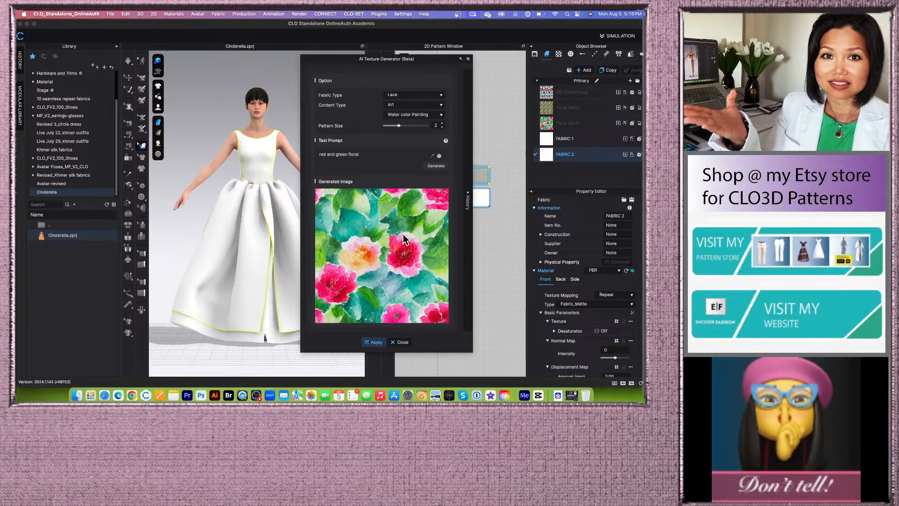
scroll(282, 192, up, 3)
scroll(290, 190, up, 2)
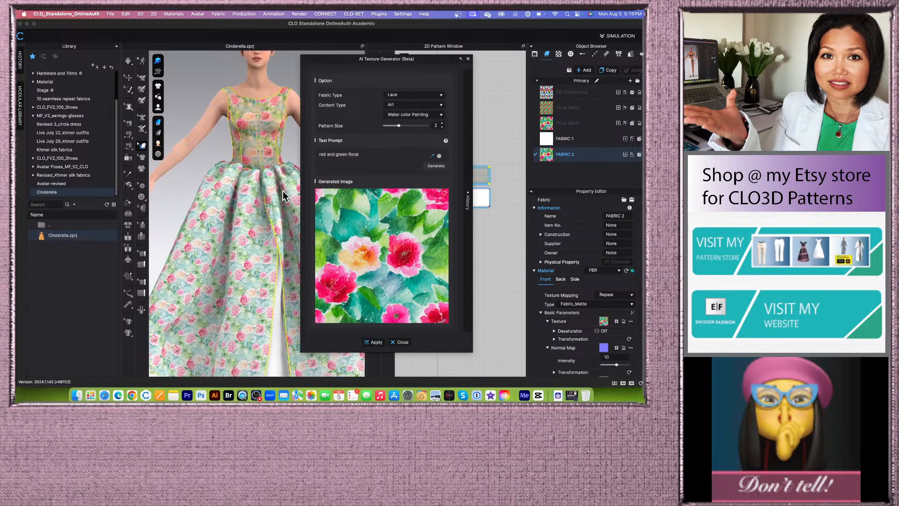
click(401, 342)
click(316, 181)
Step: Examine the floral lace texture on the skirt and waistline up close and from different angles
scroll(314, 181, up, 5)
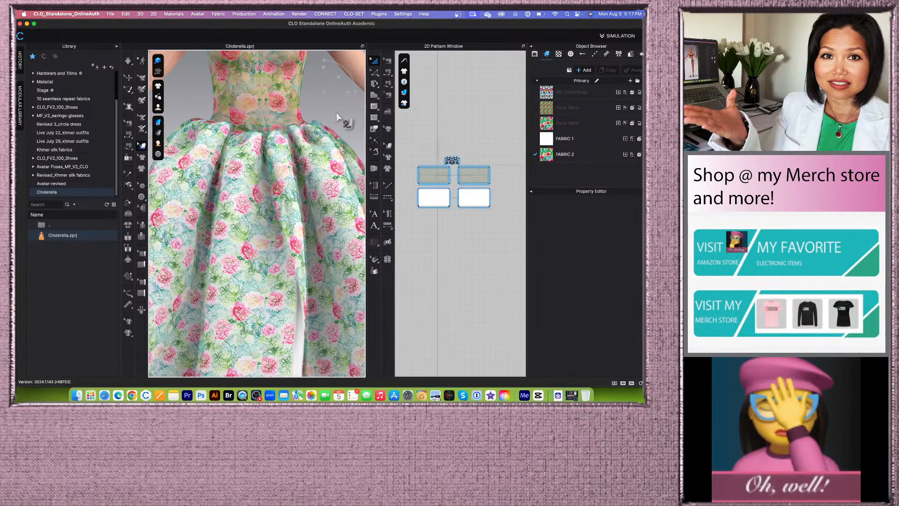
scroll(323, 132, down, 3)
mouse_move(313, 127)
right_down()
mouse_move(292, 142)
mouse_move(318, 137)
right_up()
scroll(284, 168, up, 5)
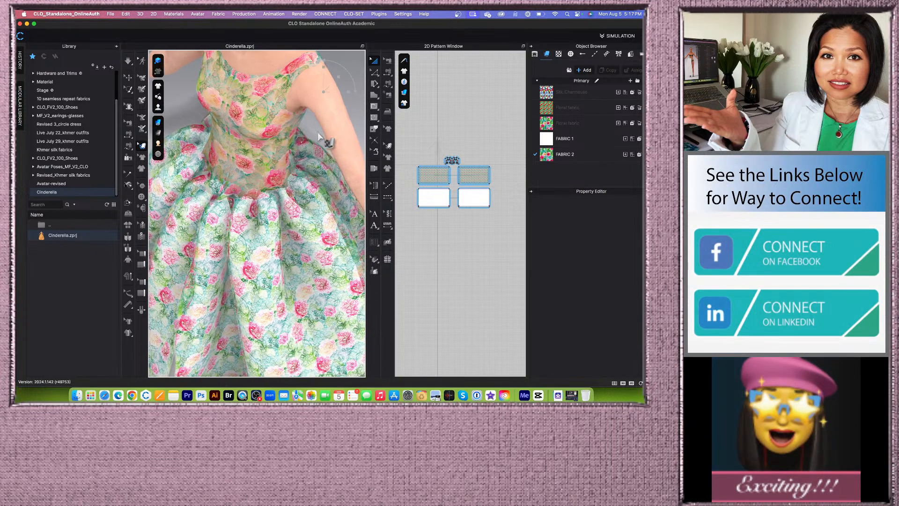
scroll(284, 167, up, 5)
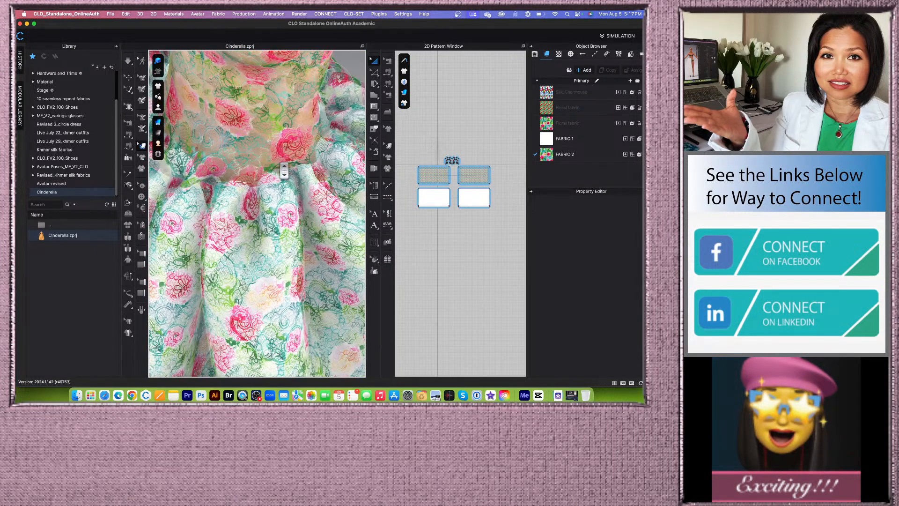
right_drag(284, 168, 294, 215)
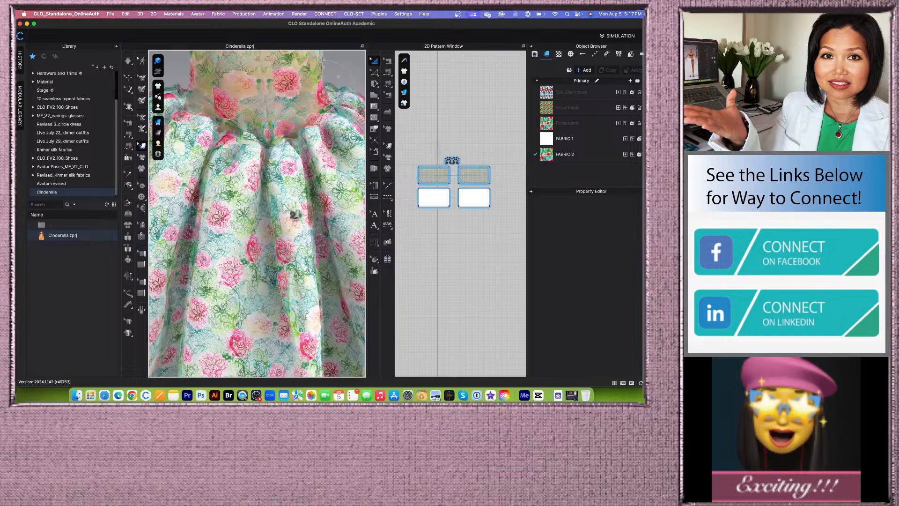
scroll(288, 207, up, 2)
scroll(287, 206, down, 4)
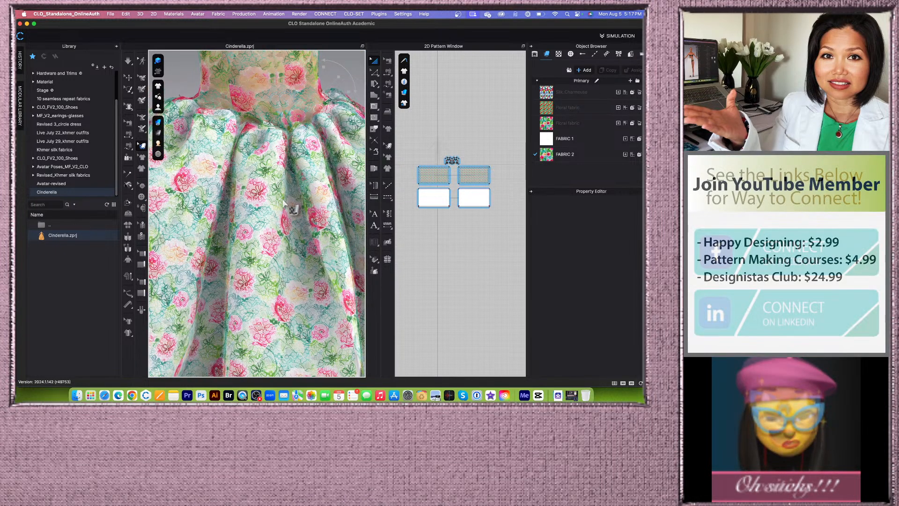
scroll(282, 204, up, 2)
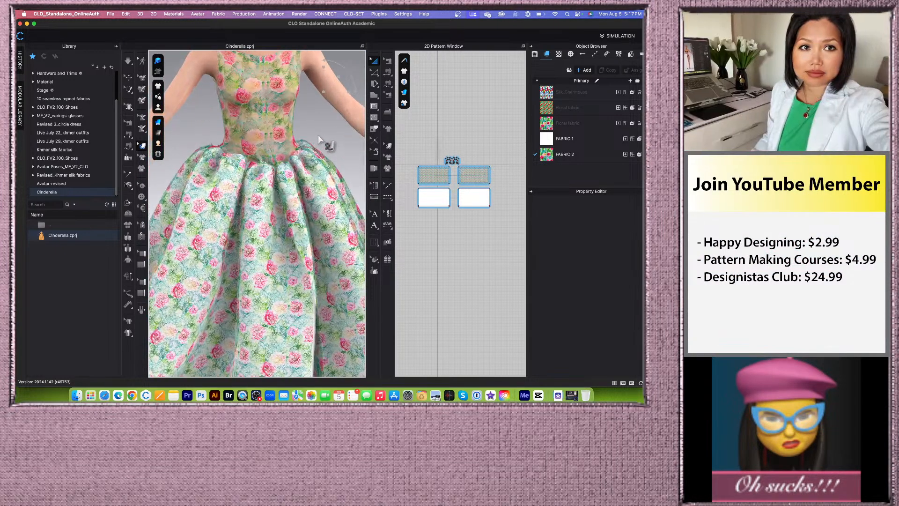
Step: Examine the sheer floral lace on the bodice up close
middle_drag(318, 137, 313, 227)
scroll(280, 233, up, 2)
scroll(280, 233, up, 3)
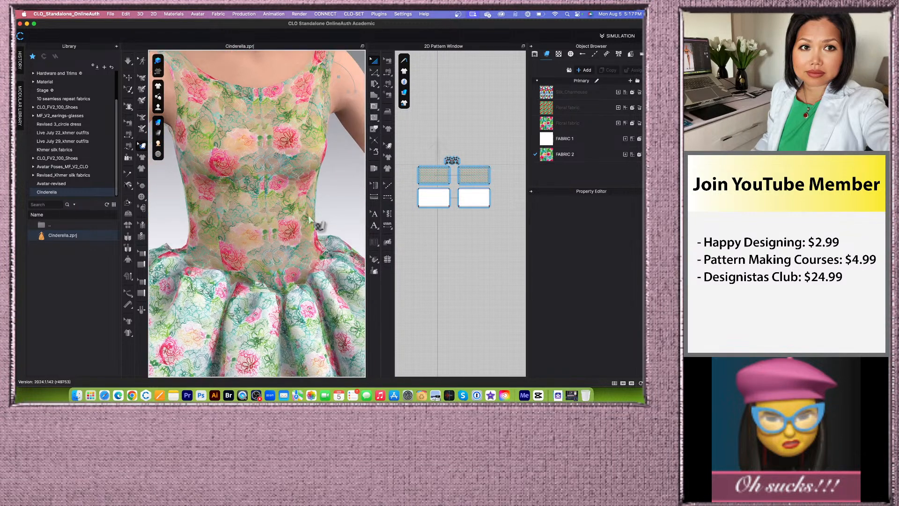
scroll(286, 220, up, 2)
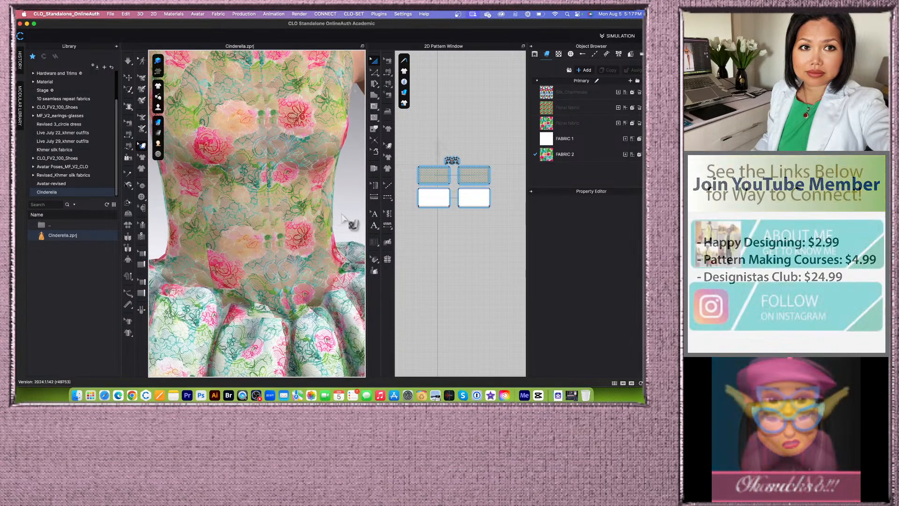
scroll(336, 213, down, 2)
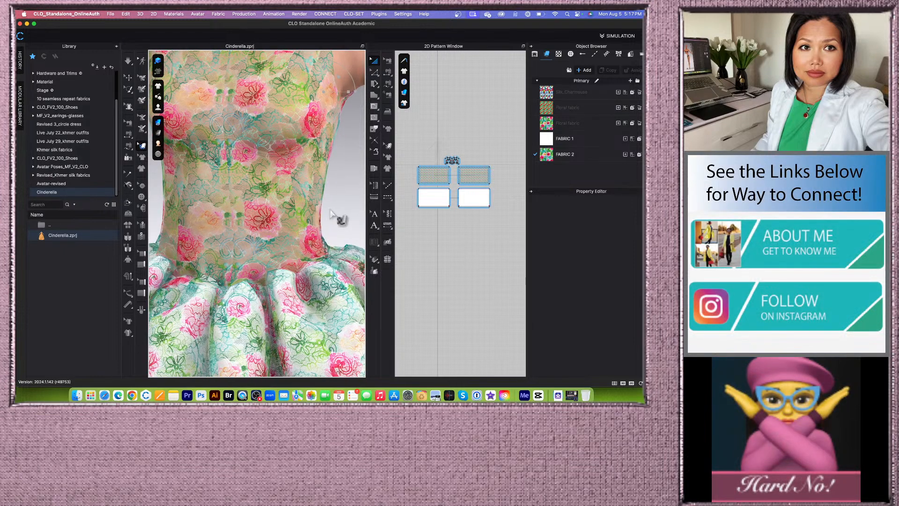
Step: Select the bodice and scale down the FABRIC 2 floral lace texture with its transform handle, clearing the selection when done
click(266, 132)
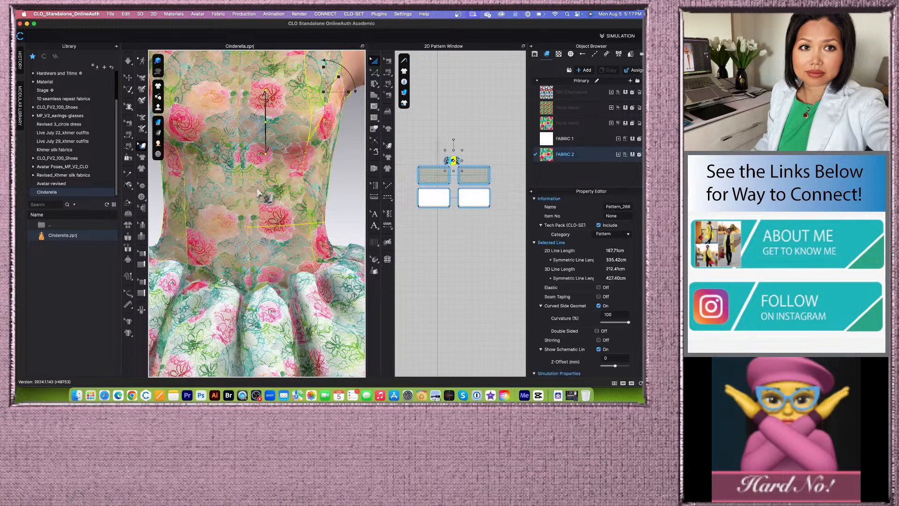
scroll(267, 209, down, 3)
scroll(267, 209, down, 4)
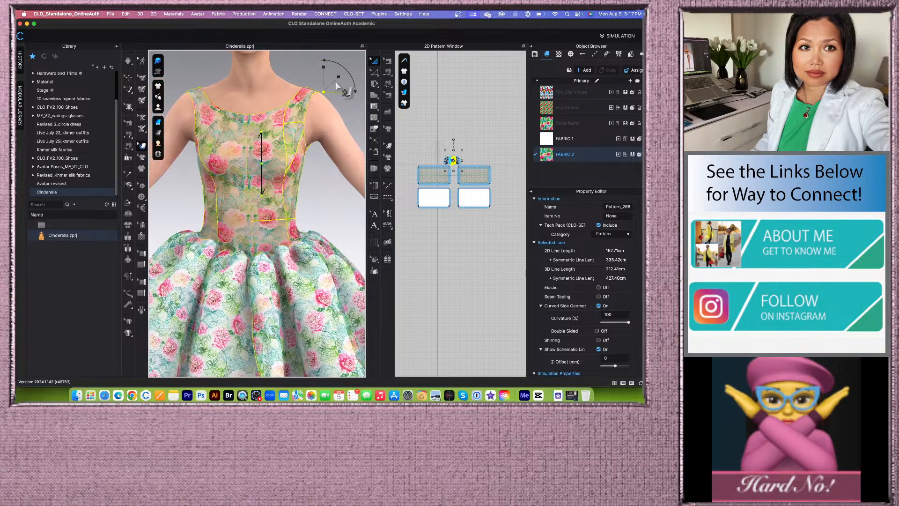
drag(336, 86, 333, 82)
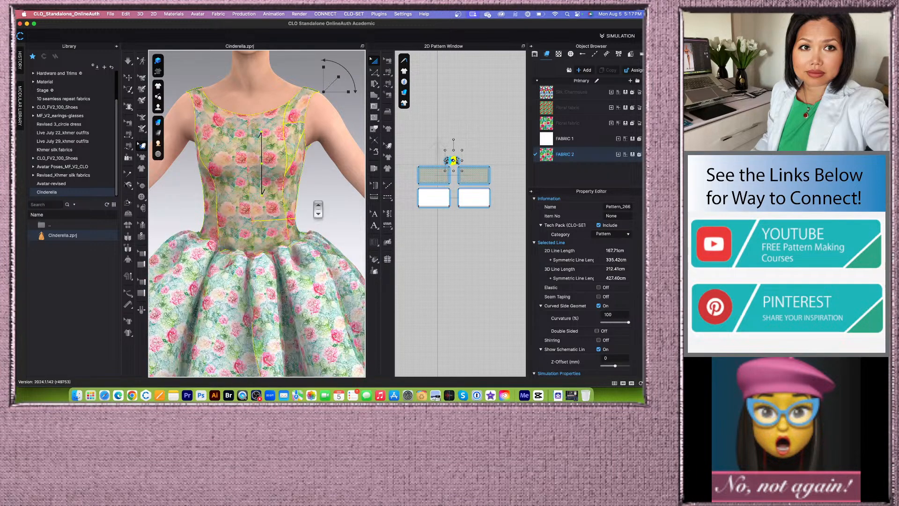
scroll(318, 209, up, 2)
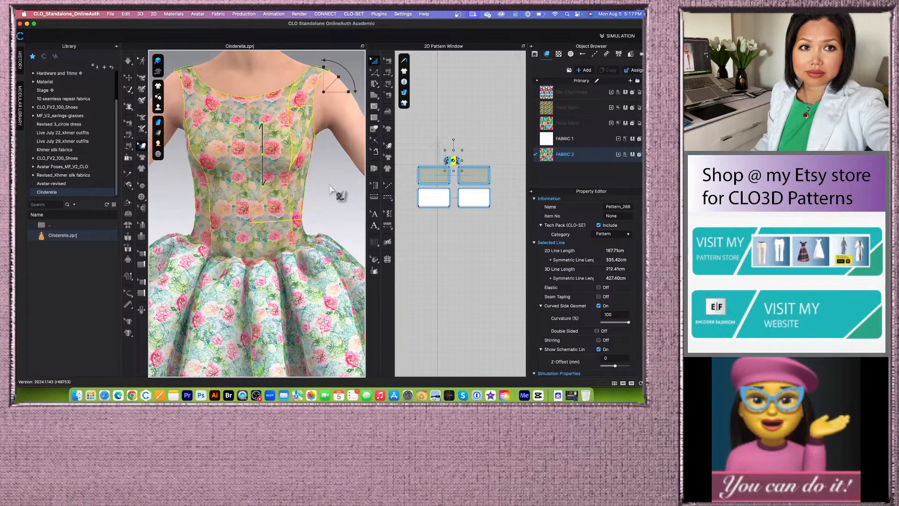
click(334, 146)
Step: Apply the Floral fabric with watercolor pink roses to the bodice and outer skirt patterns and clear the selection
scroll(309, 152, down, 3)
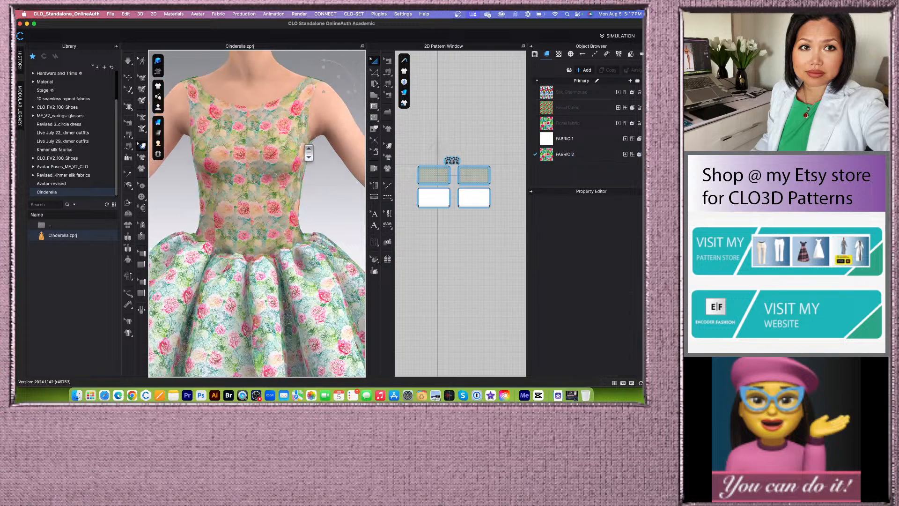
scroll(309, 152, down, 5)
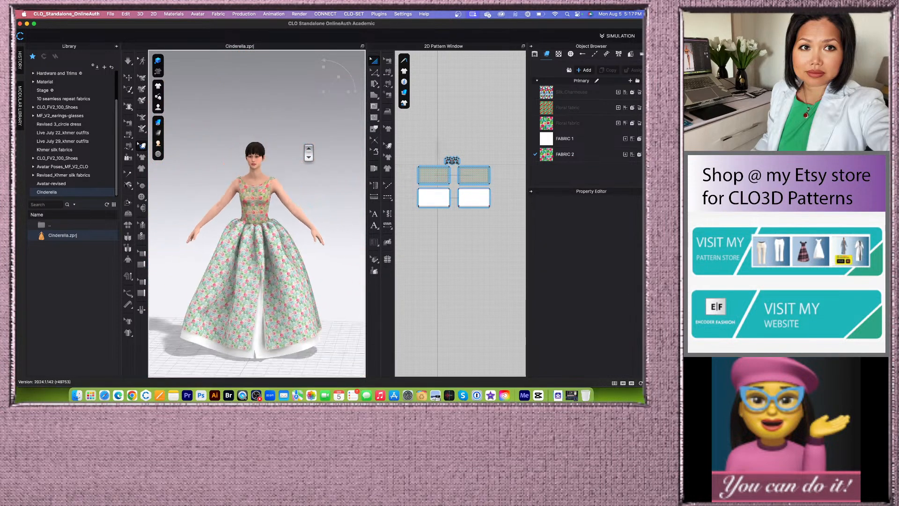
right_drag(332, 293, 331, 288)
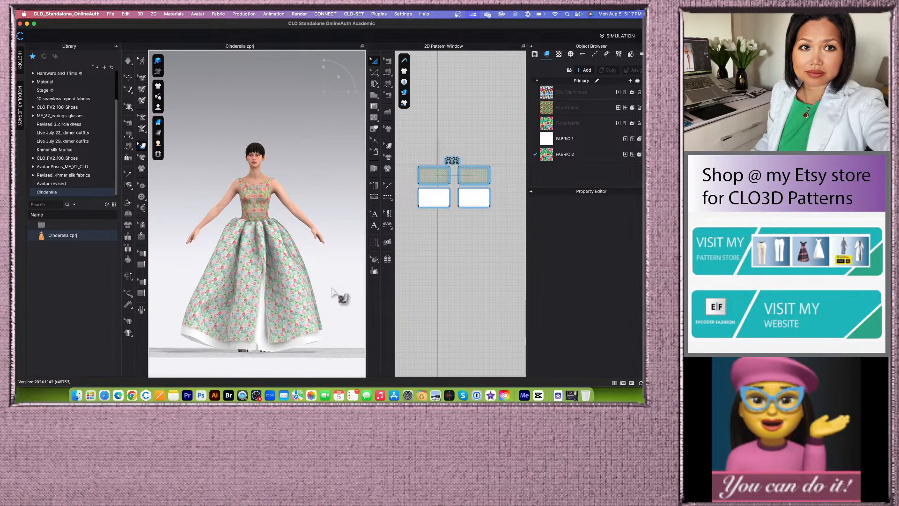
scroll(334, 290, up, 3)
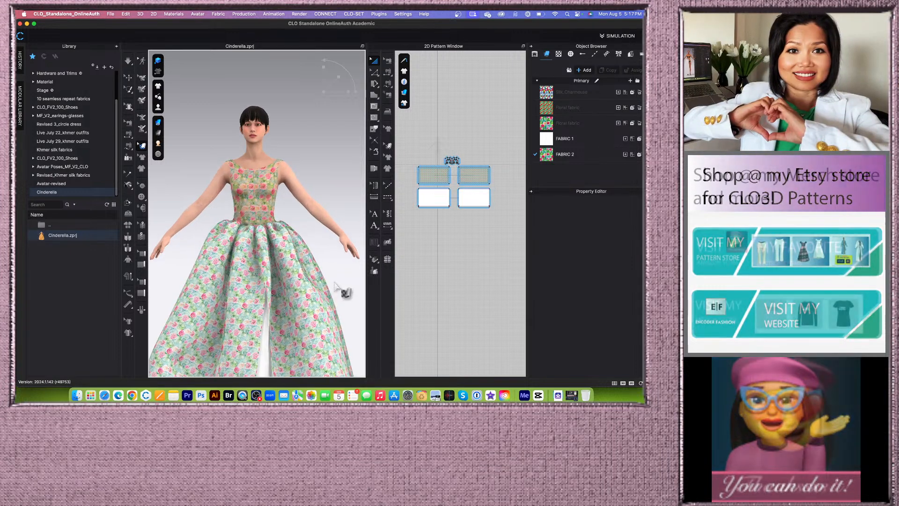
middle_drag(336, 281, 336, 231)
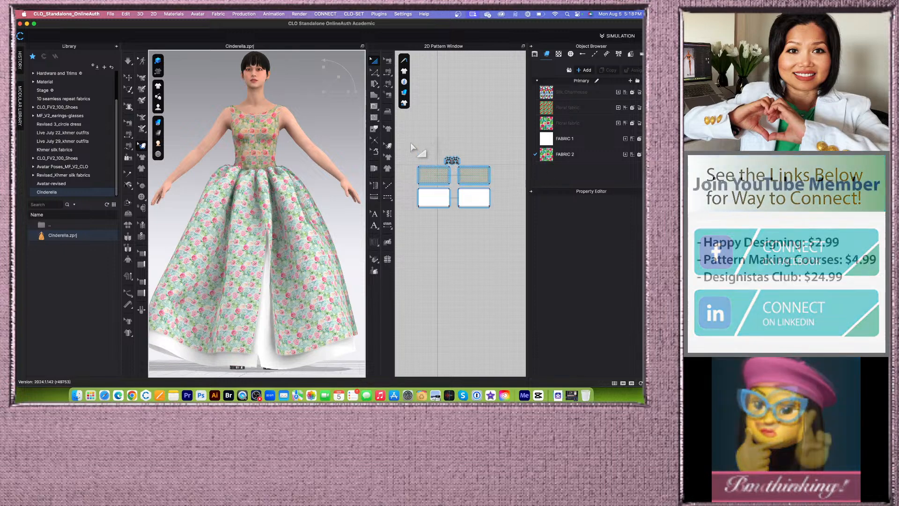
drag(408, 139, 525, 193)
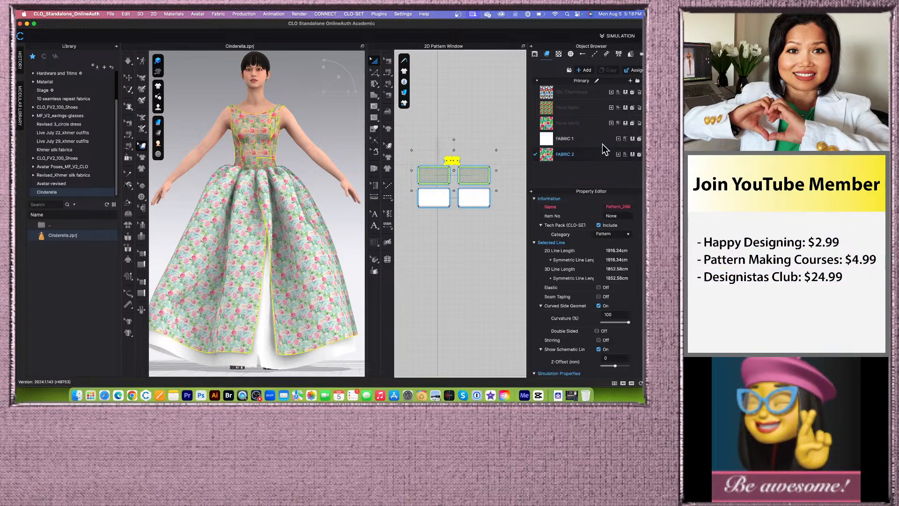
click(625, 124)
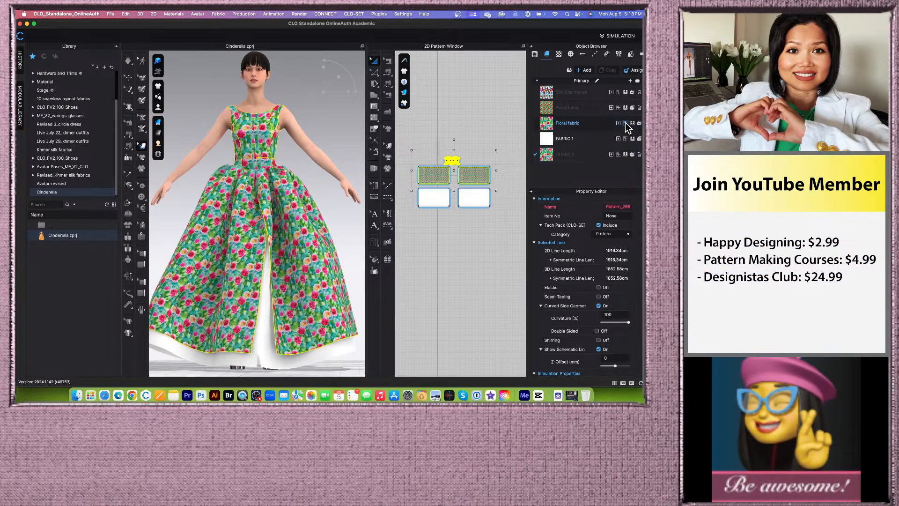
click(470, 135)
scroll(320, 197, up, 5)
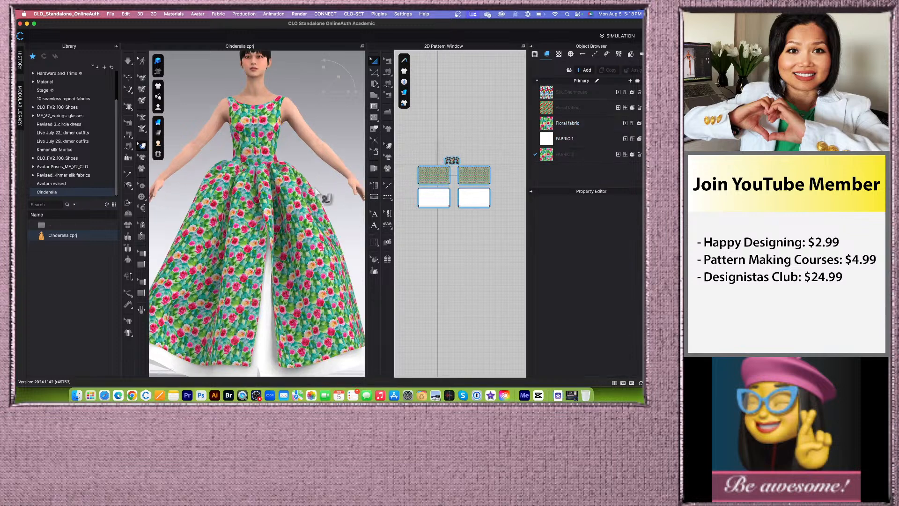
scroll(320, 193, up, 3)
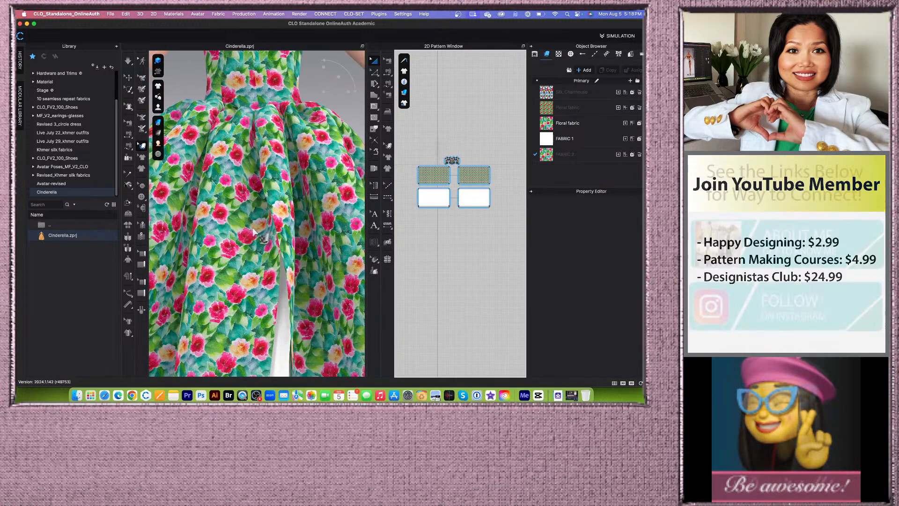
scroll(257, 234, down, 8)
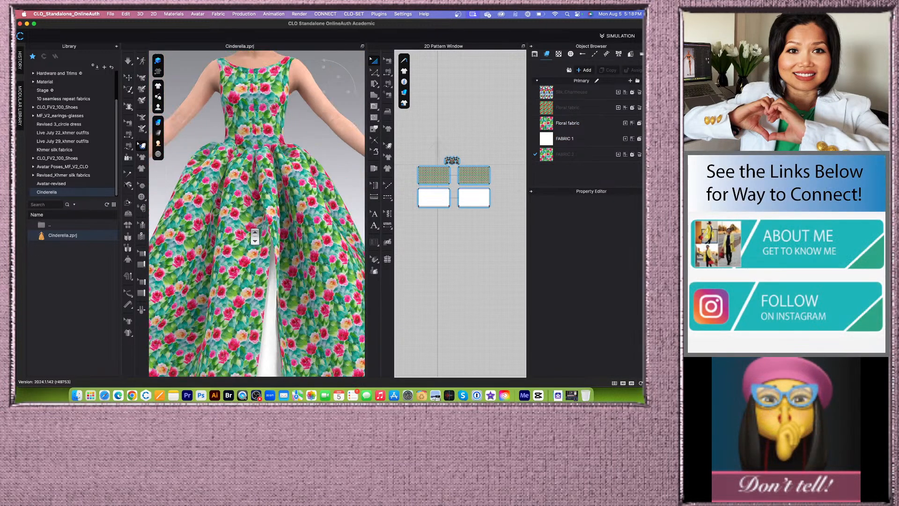
scroll(254, 237, down, 2)
Step: Apply the Floral fabric with small red flowers on green to the bodice and outer skirt, and clear the selection
drag(411, 142, 521, 194)
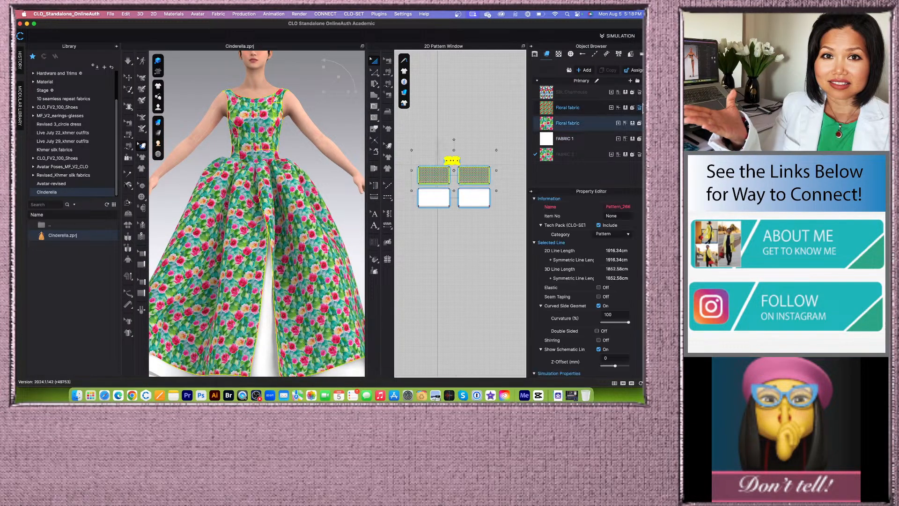
click(629, 108)
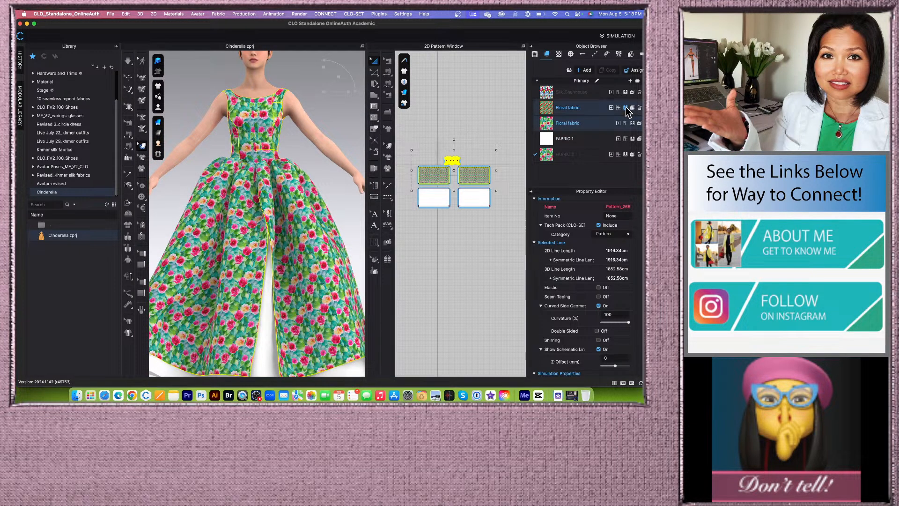
click(304, 157)
scroll(305, 155, up, 3)
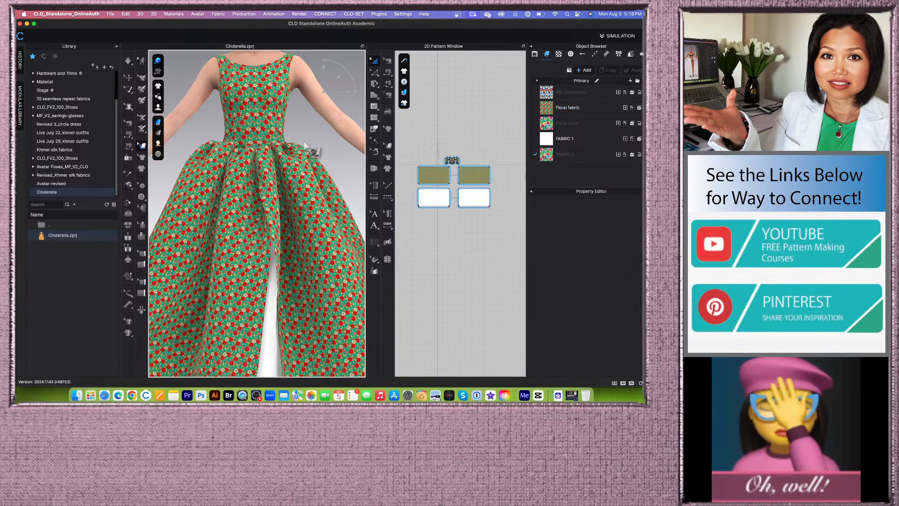
scroll(308, 140, down, 5)
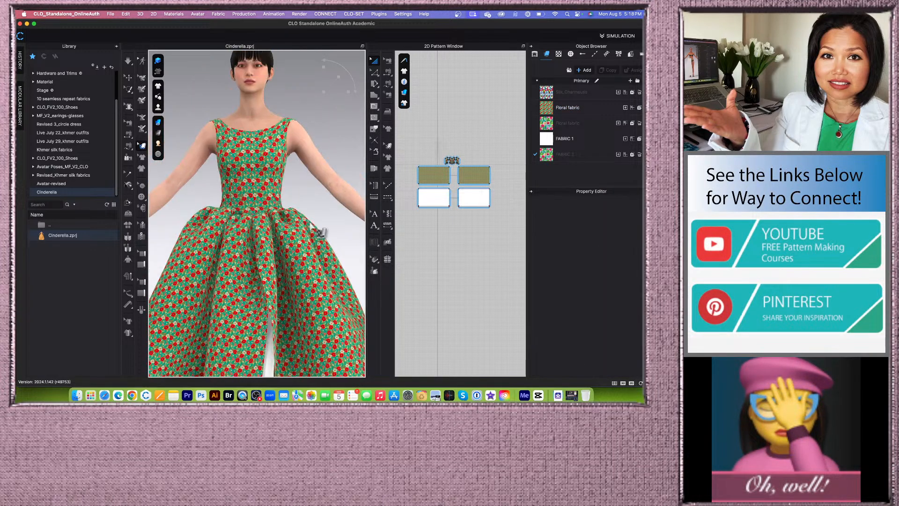
Step: Select the bodice and enlarge the red flower print with its texture transform handle, then clear the selection
scroll(300, 214, up, 4)
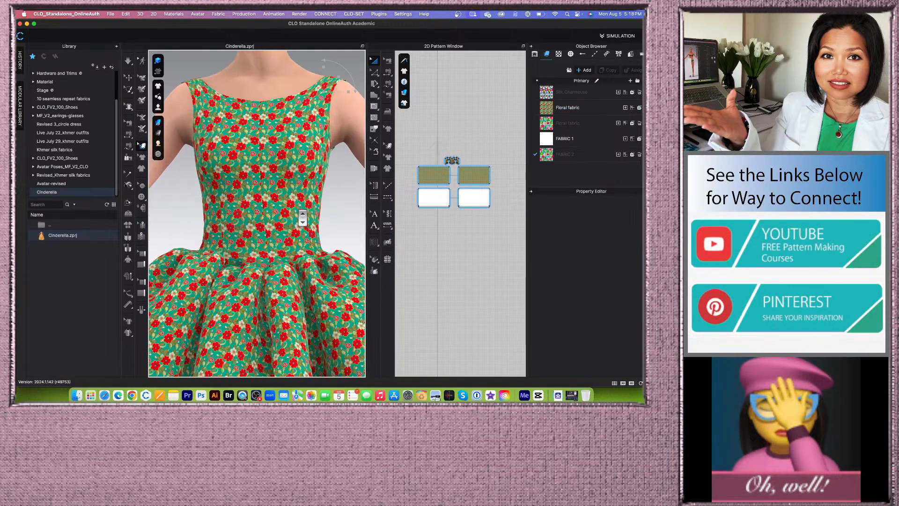
click(280, 162)
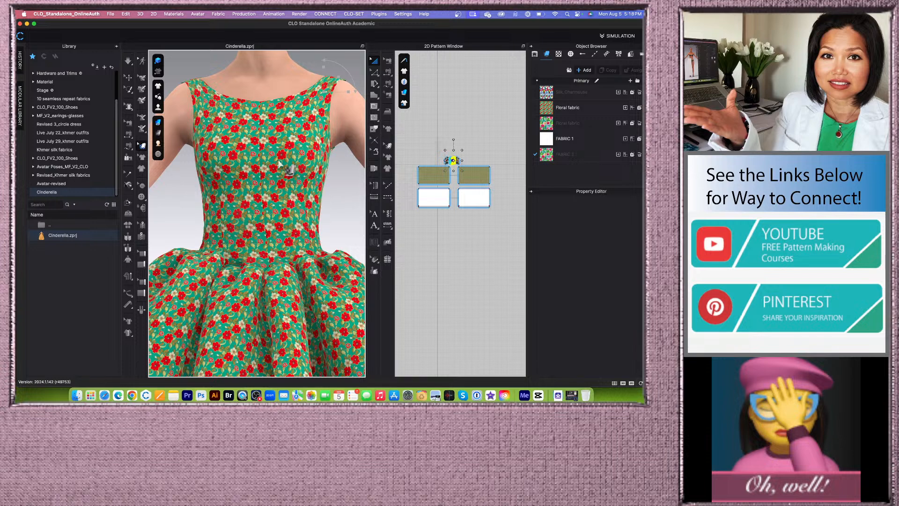
click(278, 162)
drag(339, 75, 341, 74)
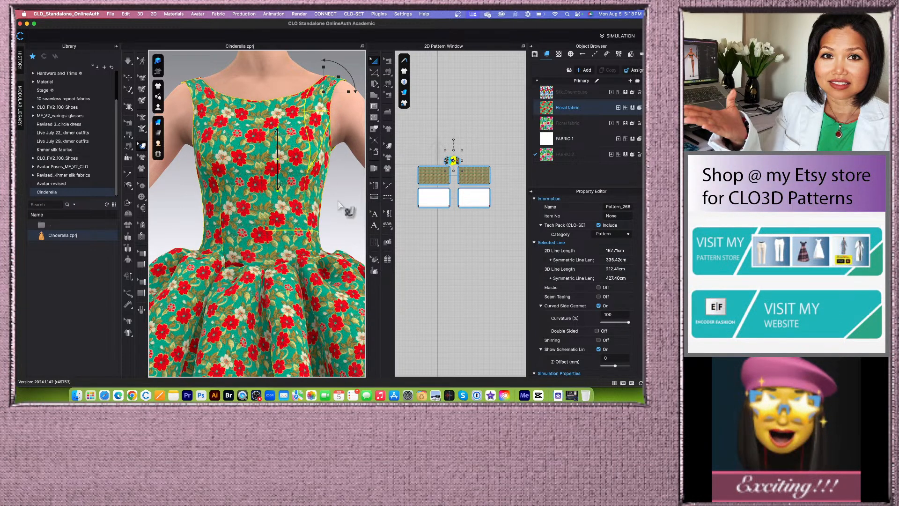
click(339, 201)
Step: Examine the red flower print on the bodice and skirt from close up and from farther away
scroll(323, 206, down, 5)
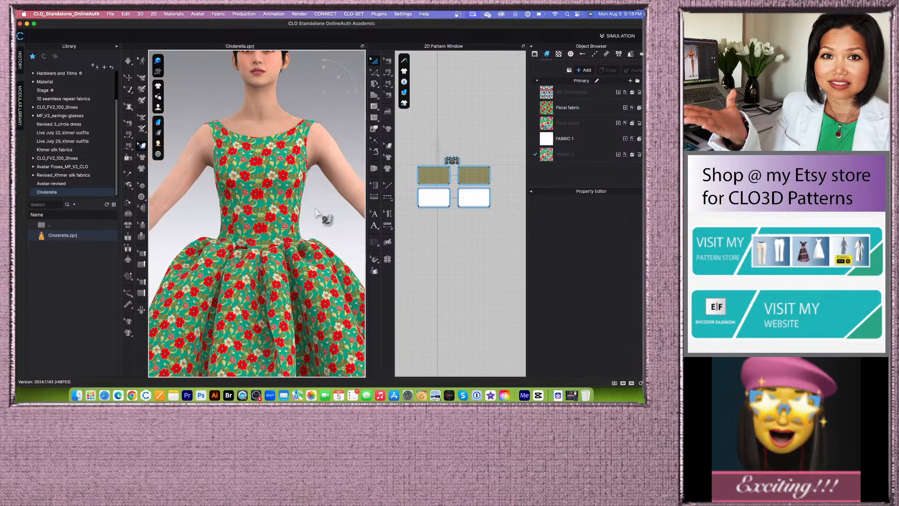
scroll(319, 194, up, 3)
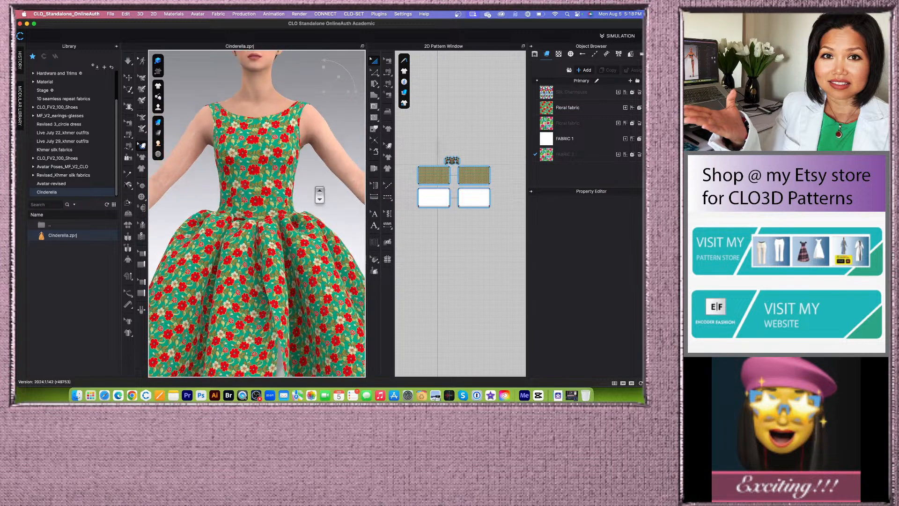
scroll(319, 194, down, 2)
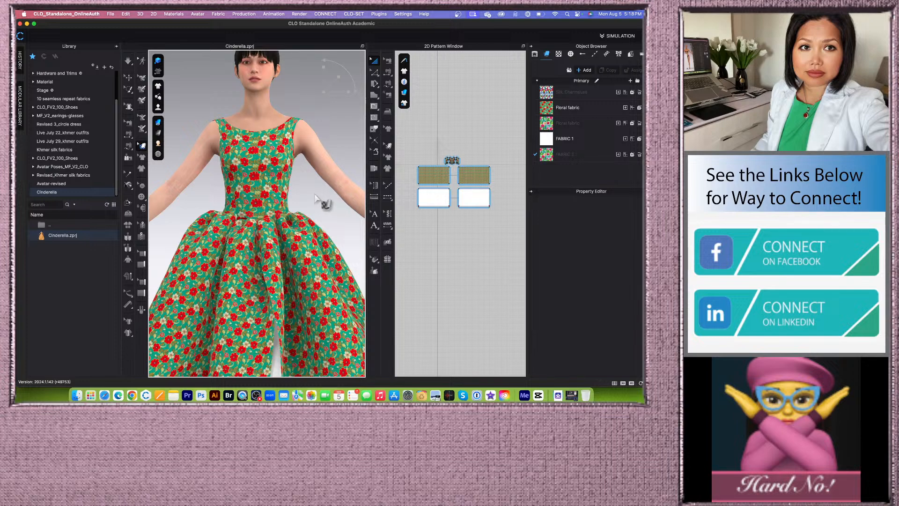
scroll(314, 201, up, 5)
scroll(322, 193, up, 2)
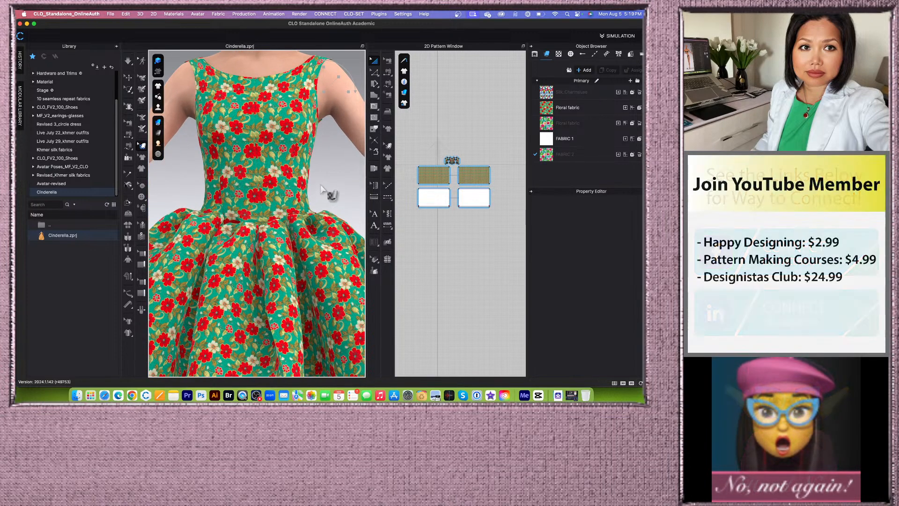
scroll(323, 192, up, 3)
scroll(323, 194, down, 4)
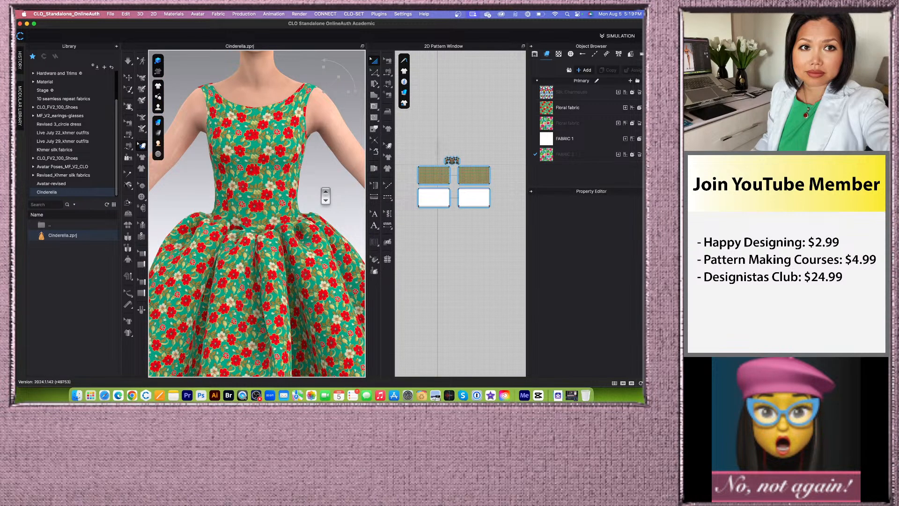
scroll(325, 196, up, 2)
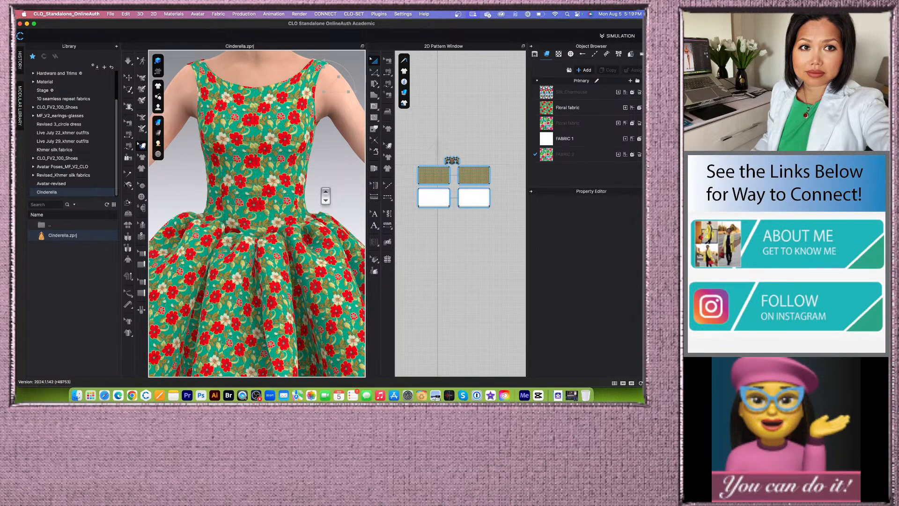
scroll(325, 196, down, 2)
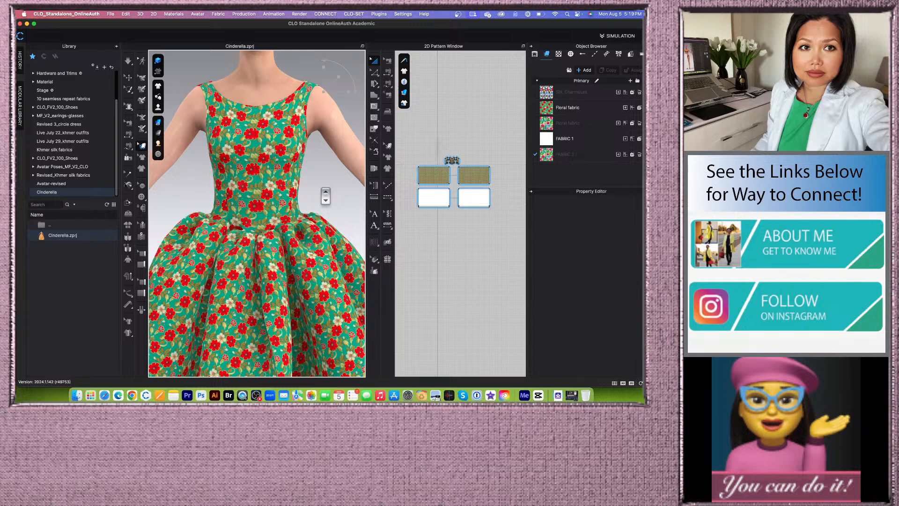
scroll(326, 196, down, 2)
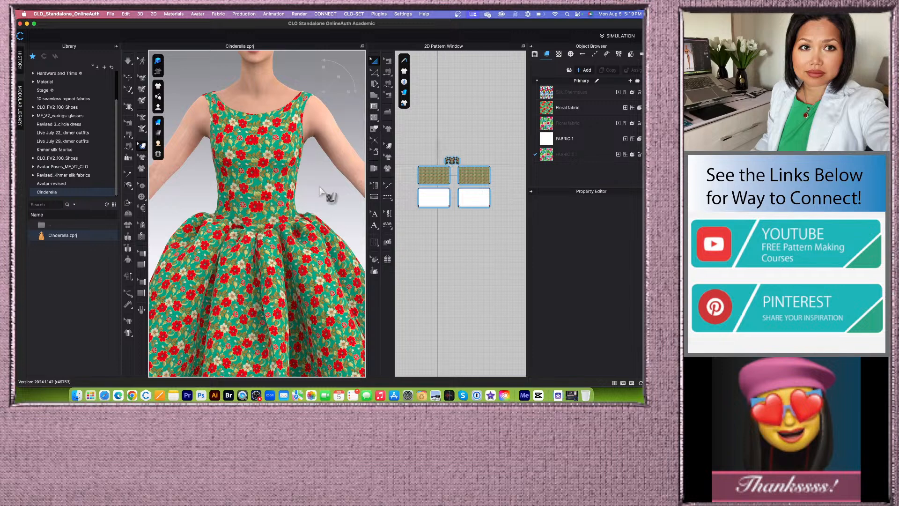
scroll(322, 192, down, 3)
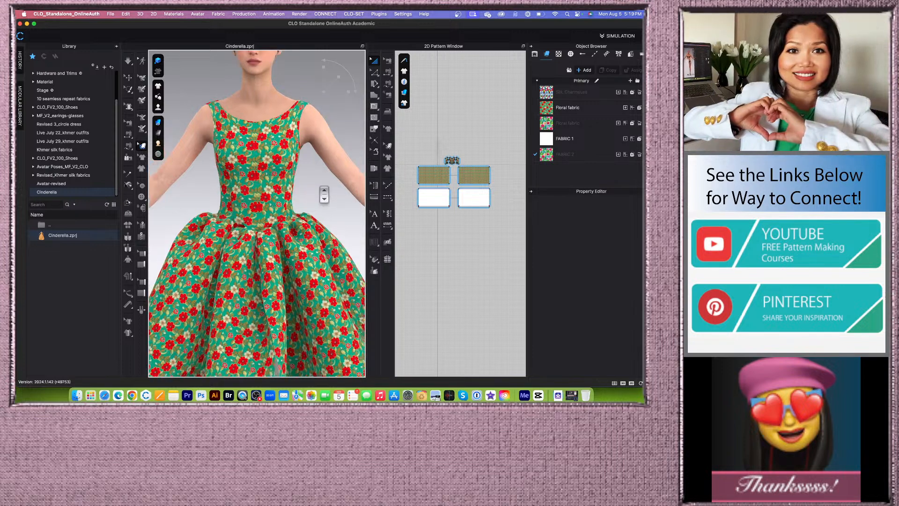
scroll(324, 193, down, 2)
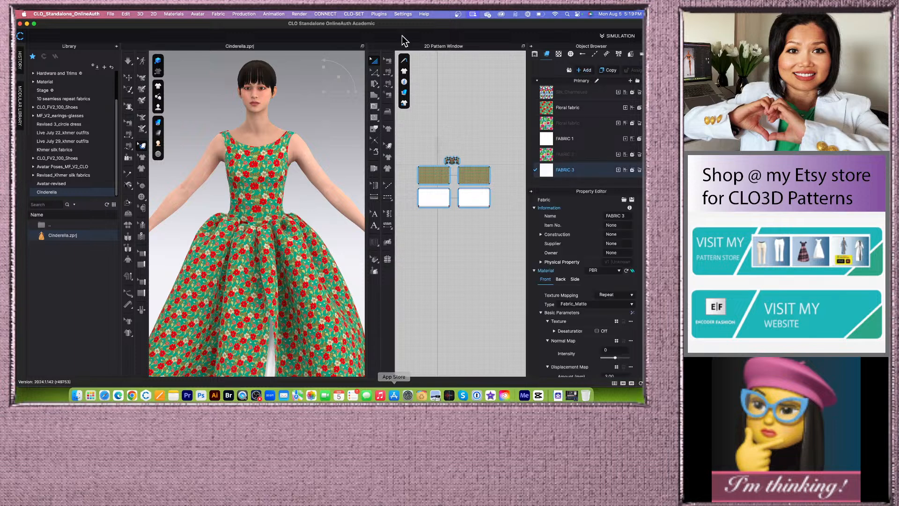
Step: Assign FABRIC 3 to the bodice and outer skirt patterns and open the AI Texture Generator for that fabric
drag(410, 139, 519, 195)
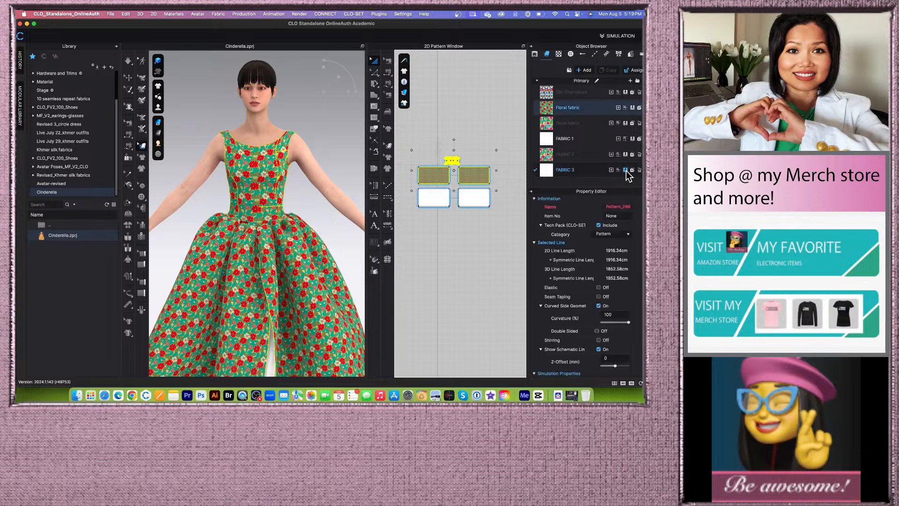
click(625, 170)
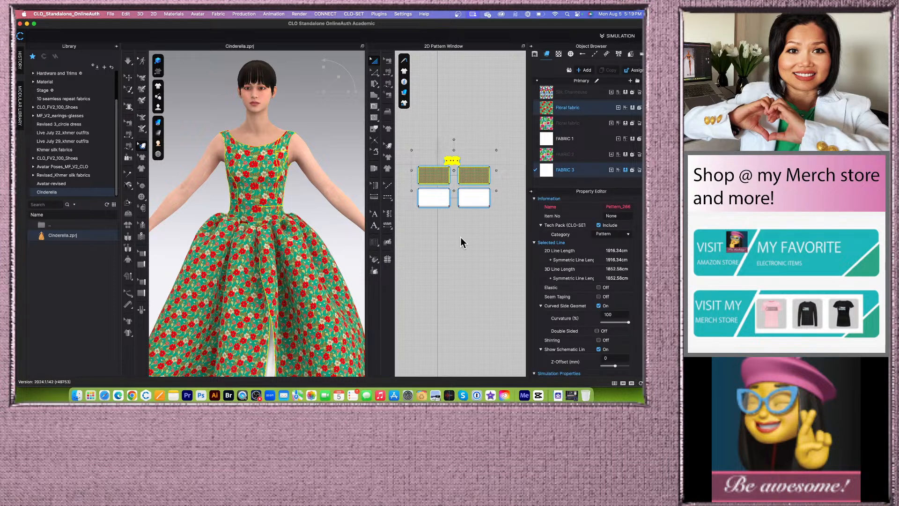
click(584, 172)
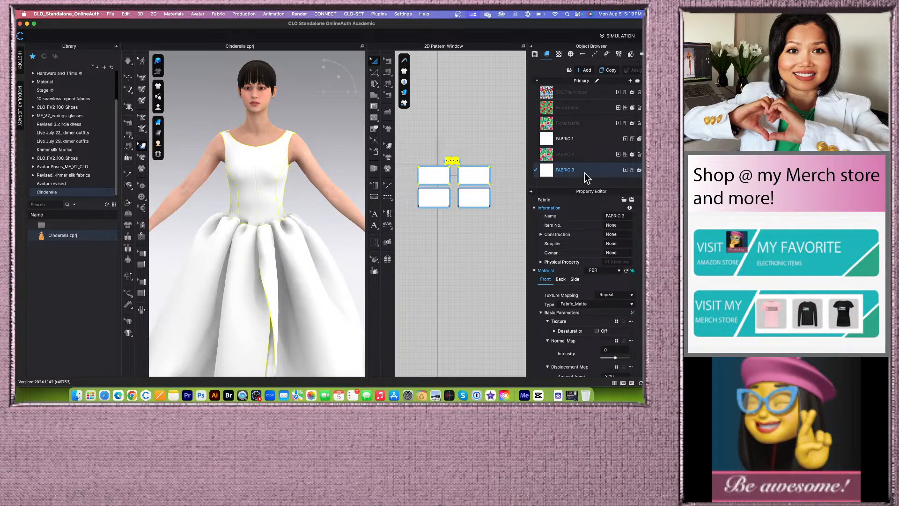
click(633, 314)
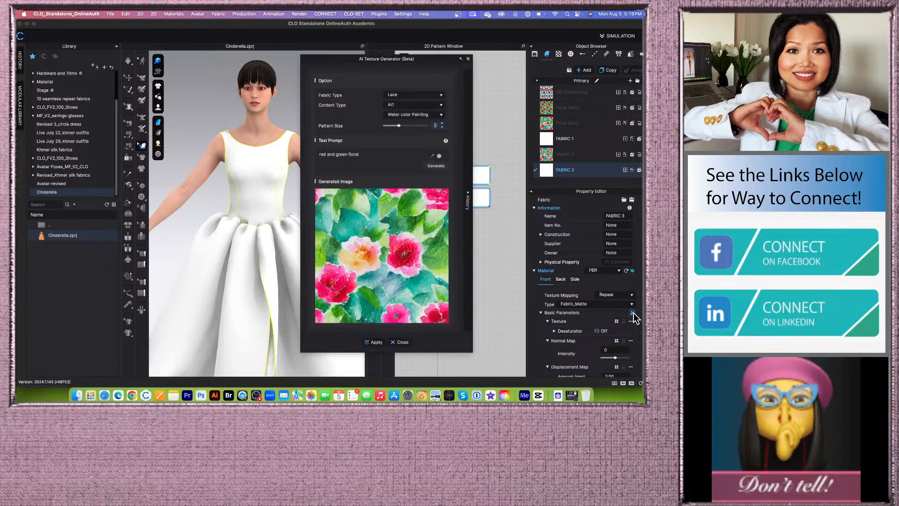
Step: Change the fabric type from Lace to Twill in the texture generator options
click(440, 94)
click(442, 120)
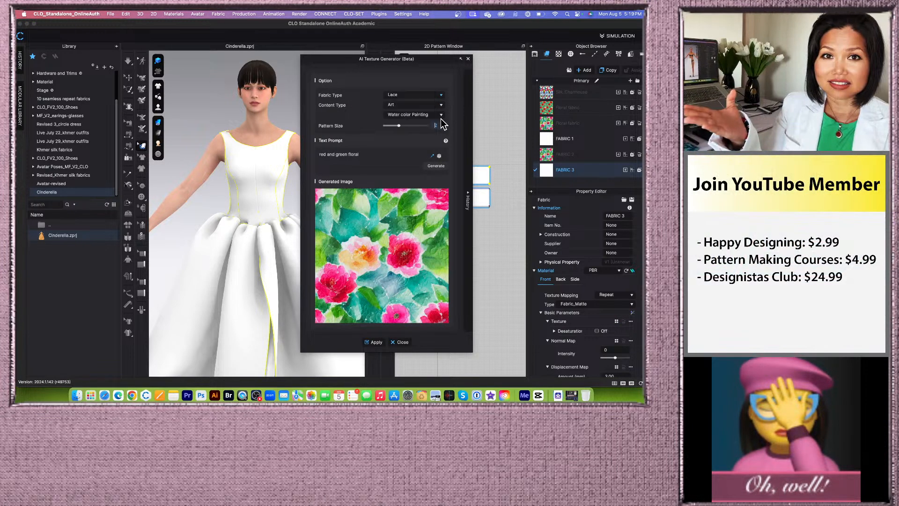
click(440, 95)
scroll(419, 123, down, 5)
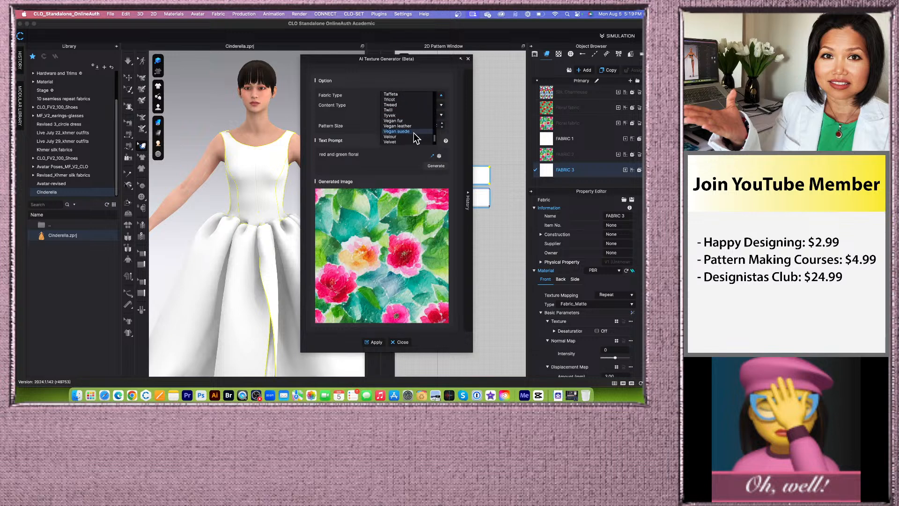
click(401, 111)
click(441, 105)
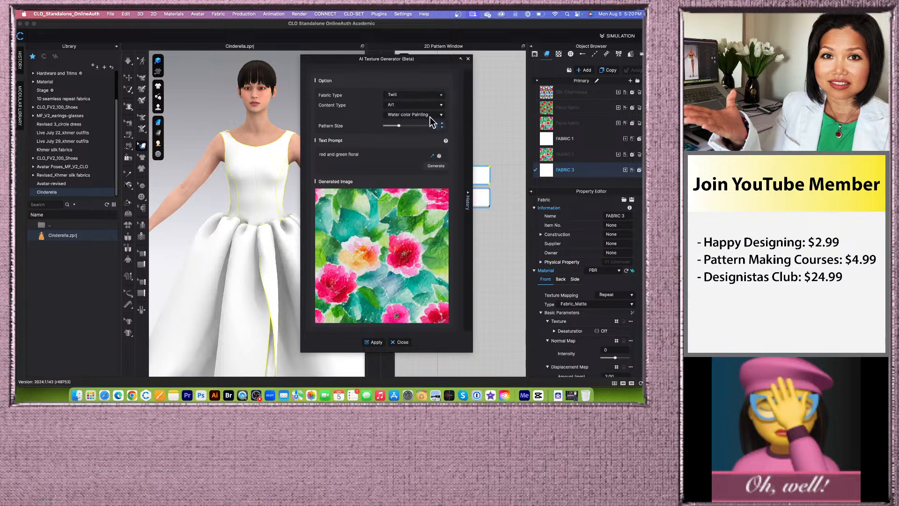
Step: Look through the full range of fabric types offered by the AI Texture Generator, from Boucle to Waffle
click(441, 95)
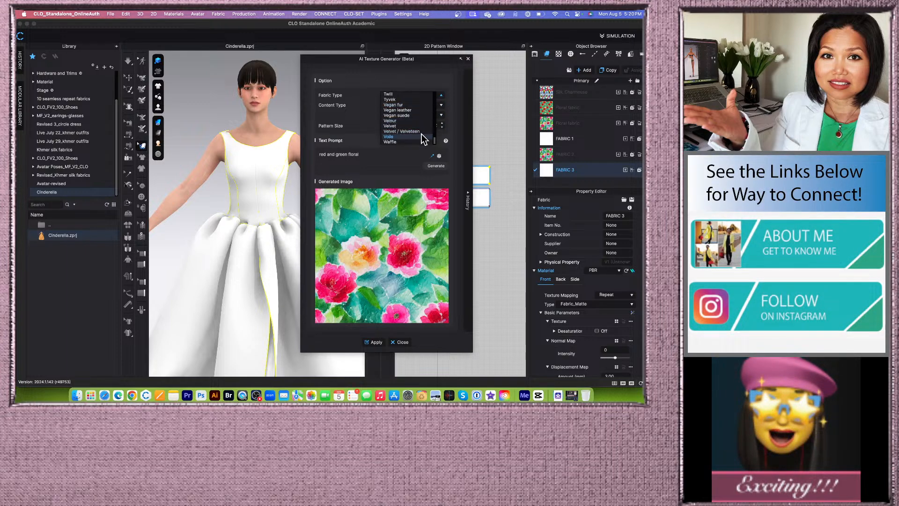
scroll(423, 139, up, 5)
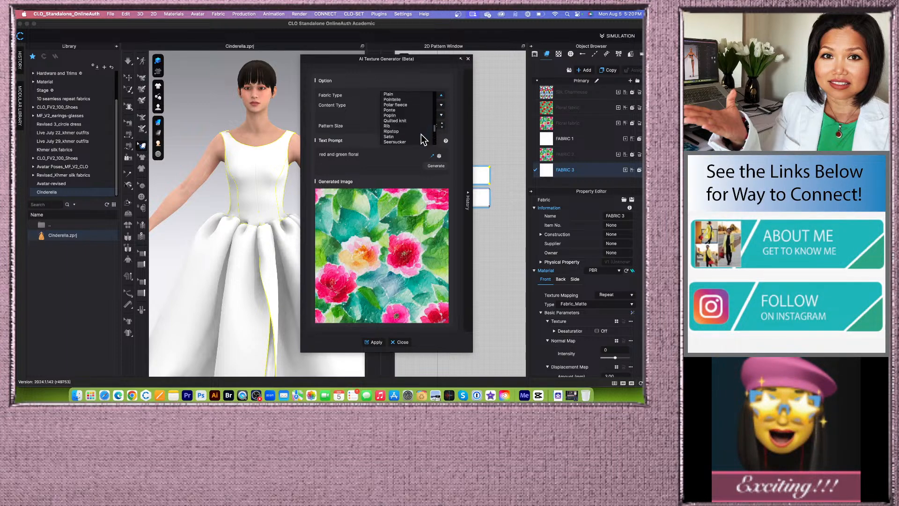
scroll(423, 139, down, 1)
scroll(423, 139, down, 1)
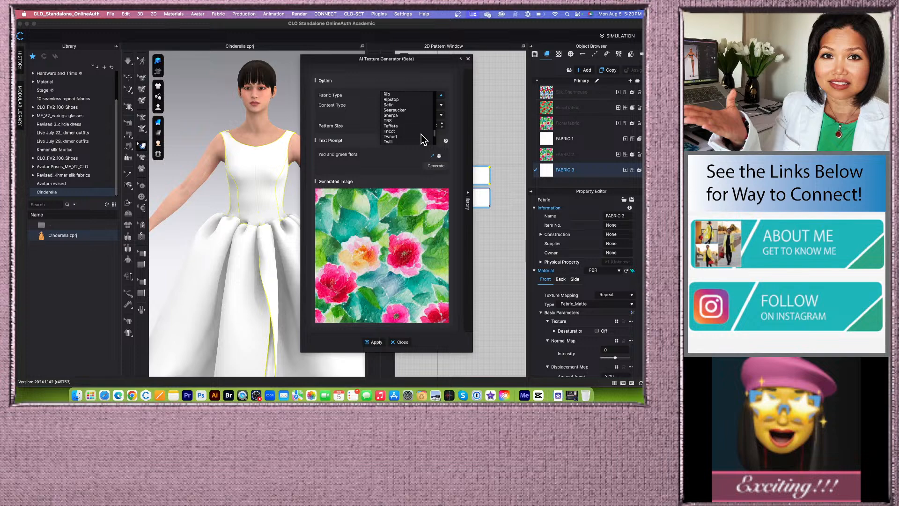
scroll(423, 139, up, 1)
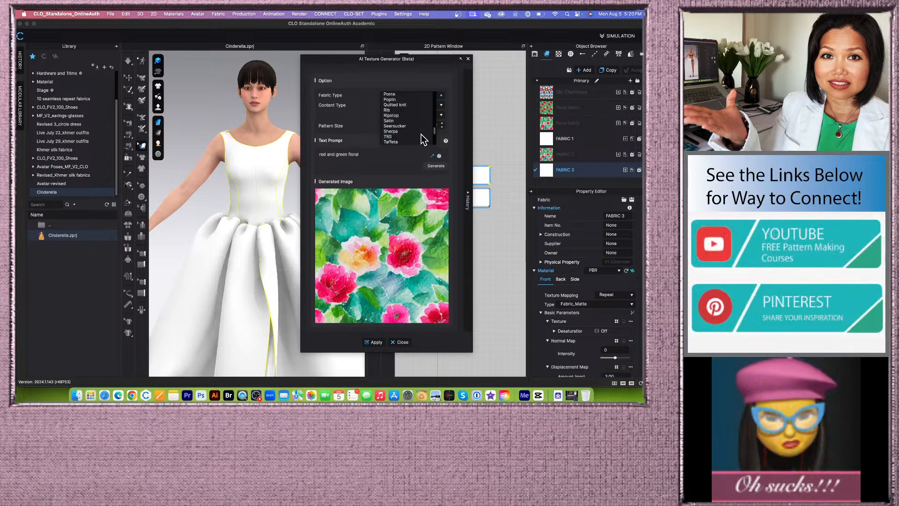
scroll(424, 139, up, 1)
scroll(423, 139, up, 1)
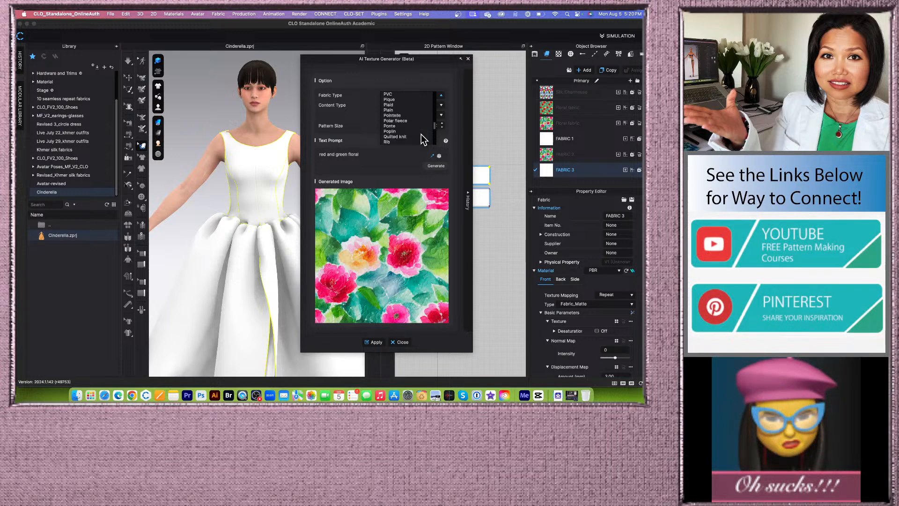
scroll(417, 119, up, 2)
scroll(418, 128, up, 2)
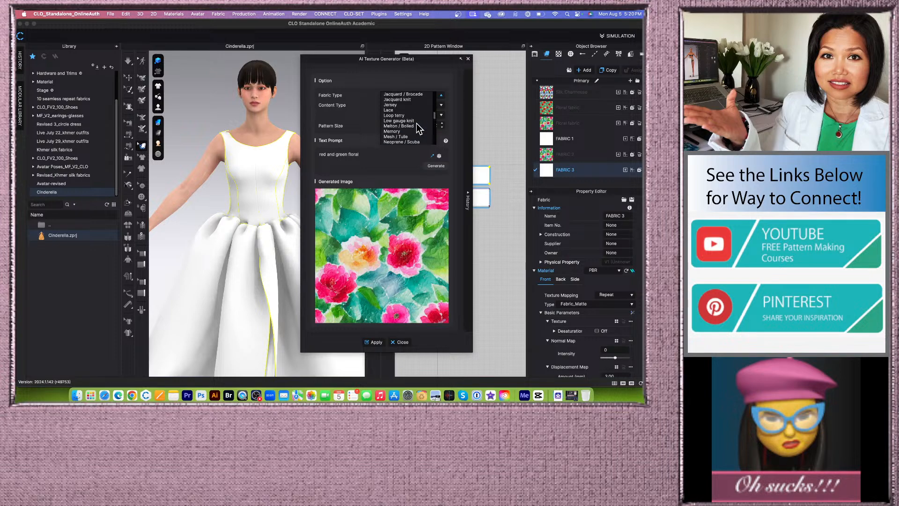
scroll(418, 128, up, 1)
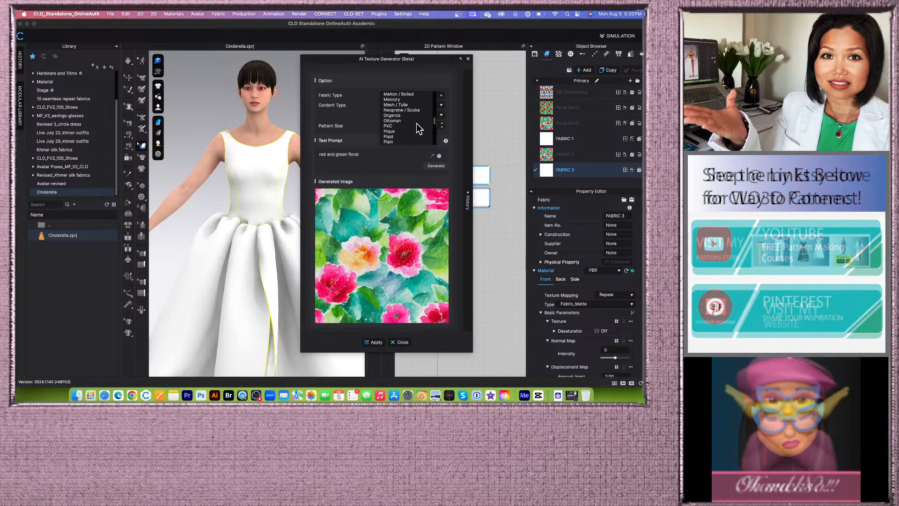
scroll(418, 128, down, 8)
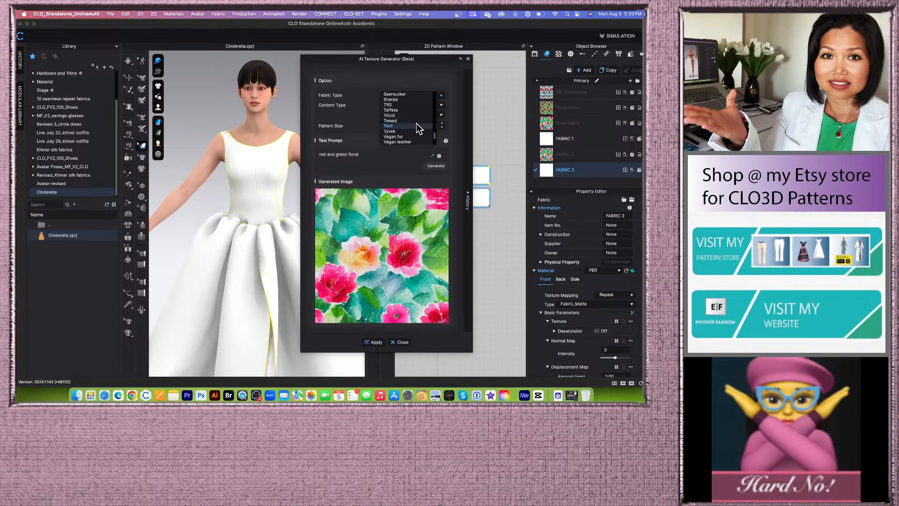
scroll(418, 128, down, 2)
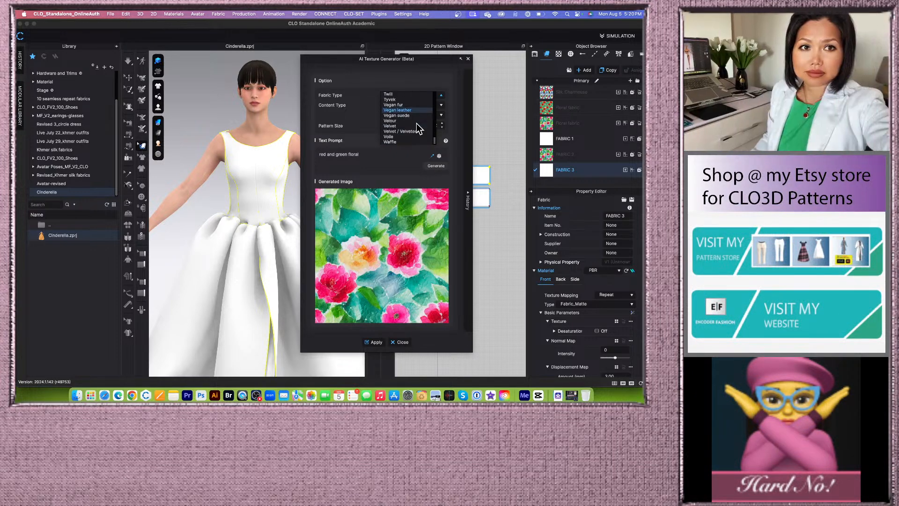
scroll(418, 128, up, 8)
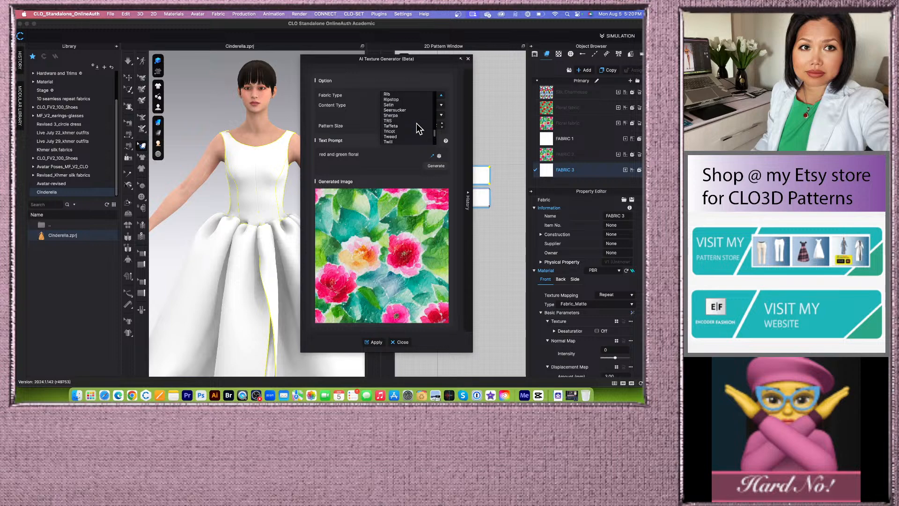
scroll(418, 128, up, 3)
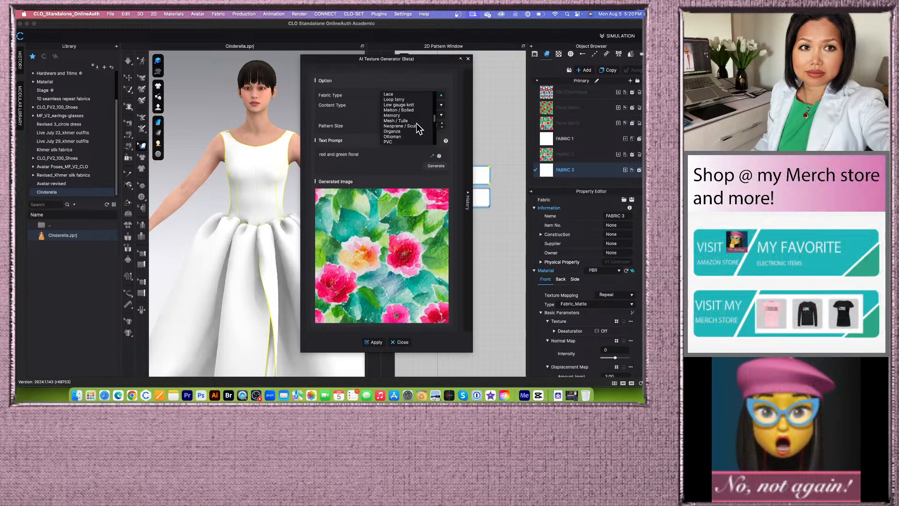
scroll(419, 128, up, 2)
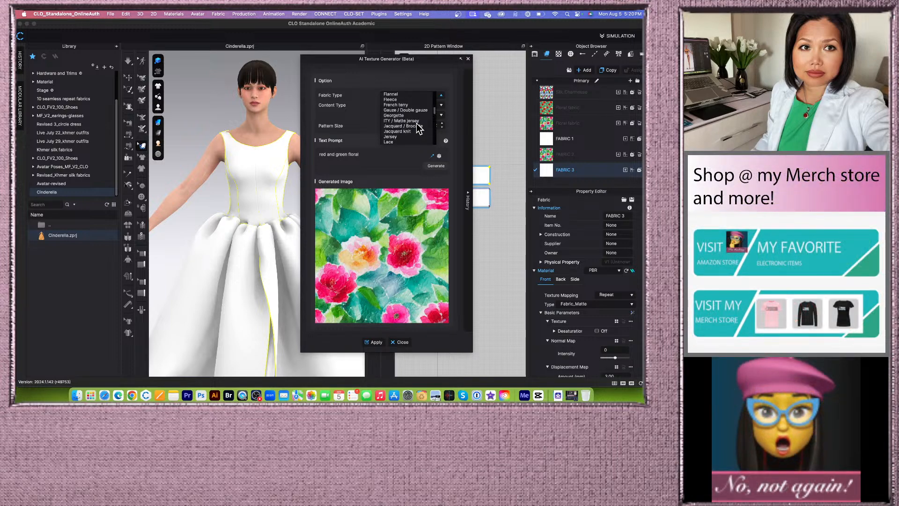
scroll(418, 128, up, 1)
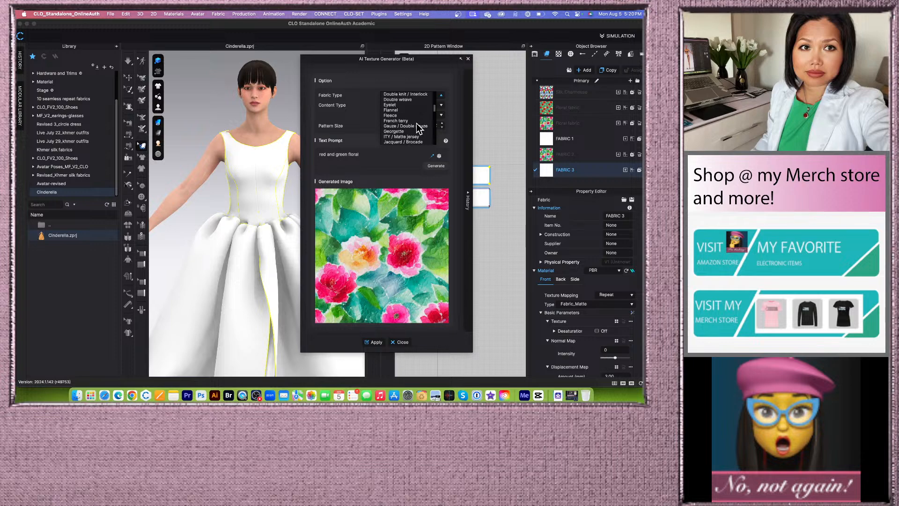
scroll(418, 128, down, 1)
scroll(418, 128, up, 4)
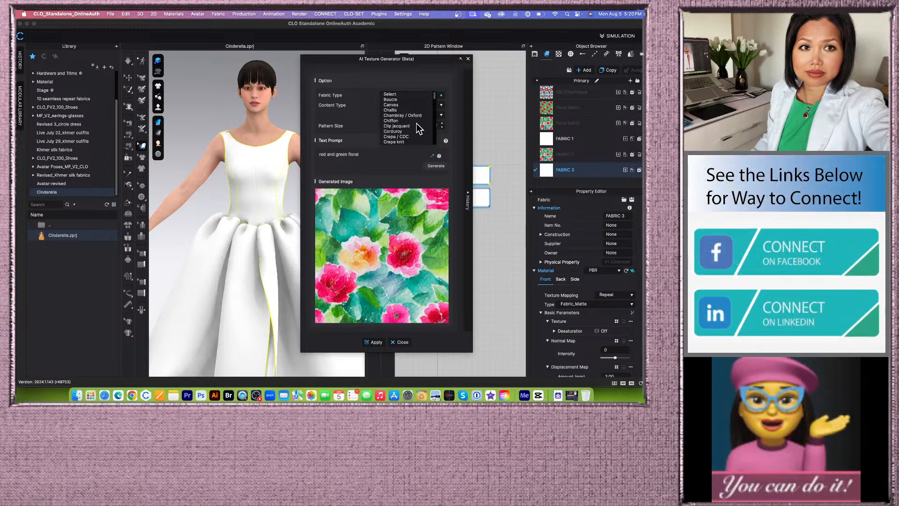
scroll(418, 128, down, 2)
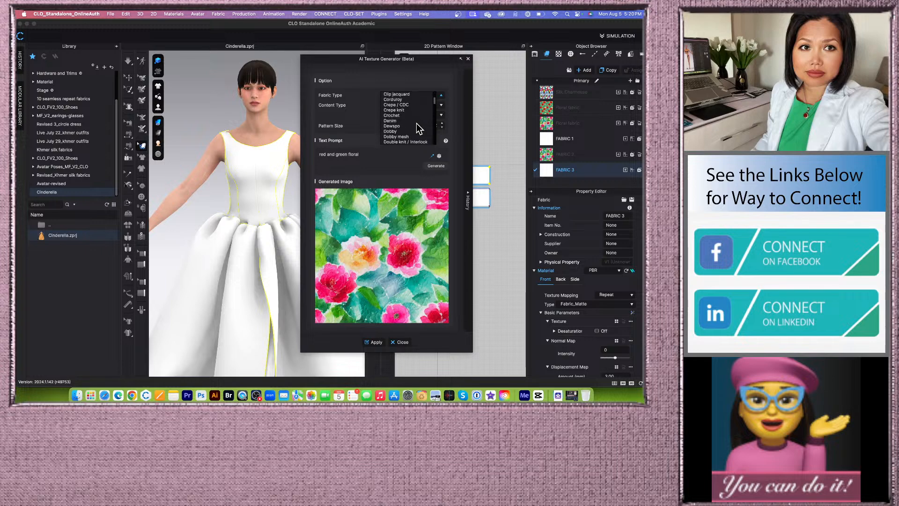
scroll(418, 128, down, 1)
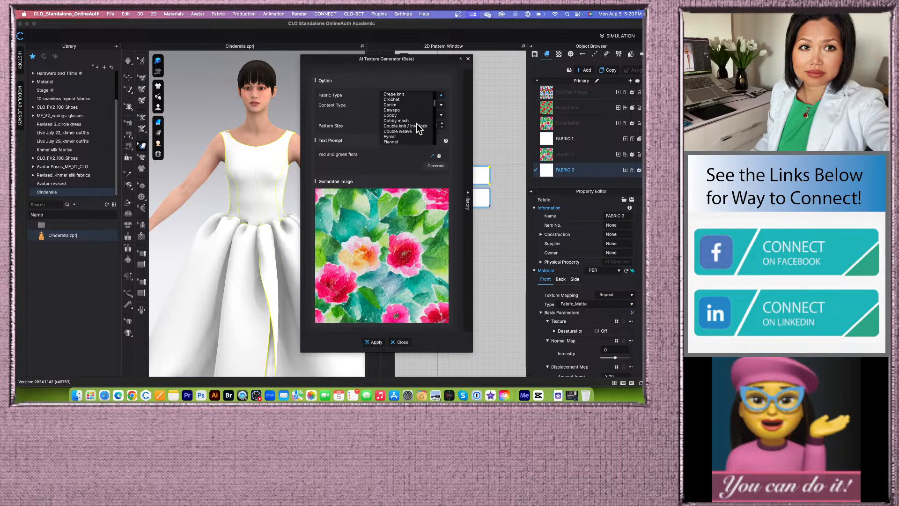
scroll(418, 128, down, 1)
scroll(418, 128, down, 2)
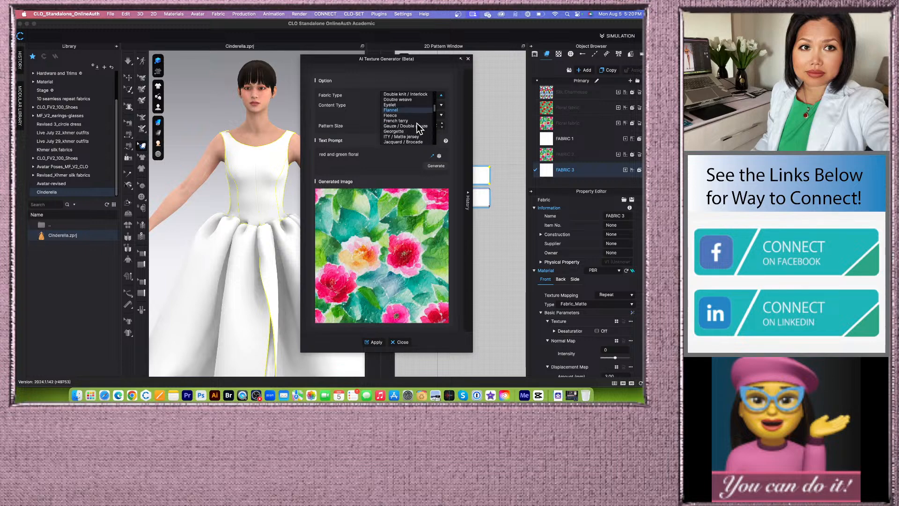
scroll(418, 128, down, 2)
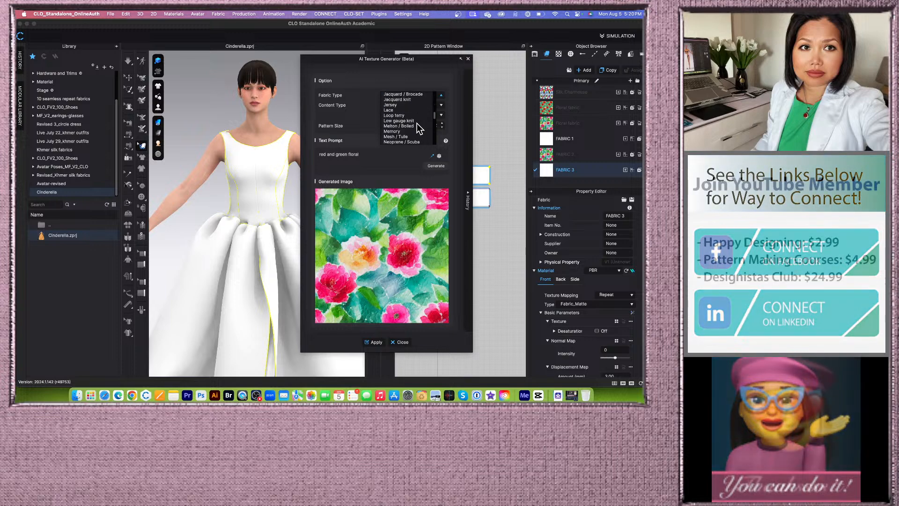
scroll(418, 128, down, 5)
scroll(418, 128, down, 1)
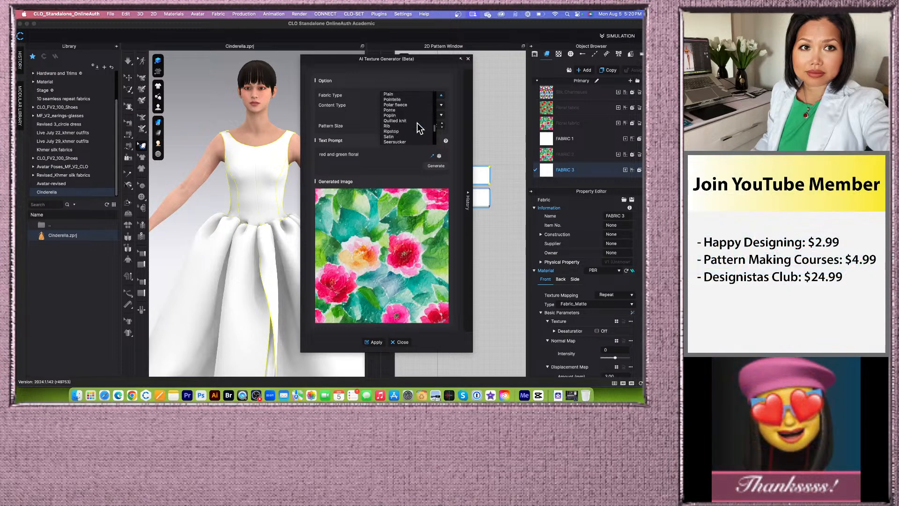
scroll(418, 127, down, 2)
scroll(417, 127, down, 1)
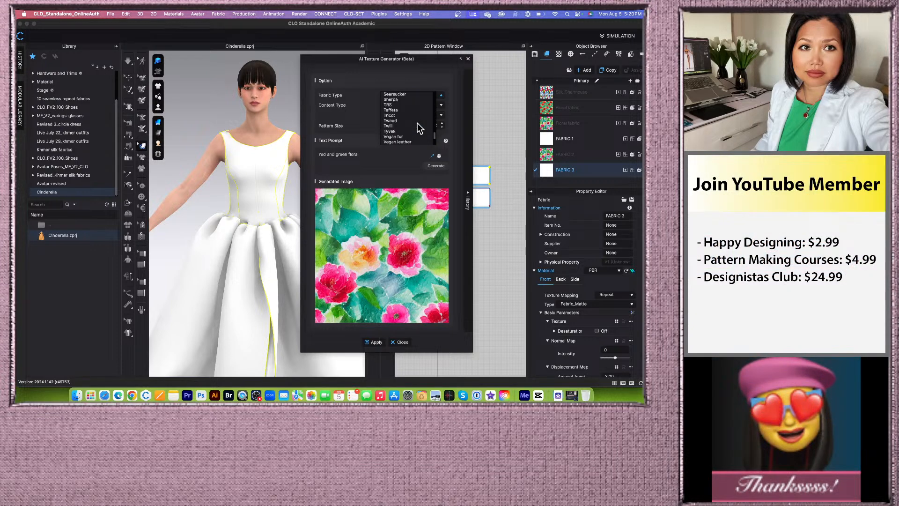
scroll(417, 124, down, 2)
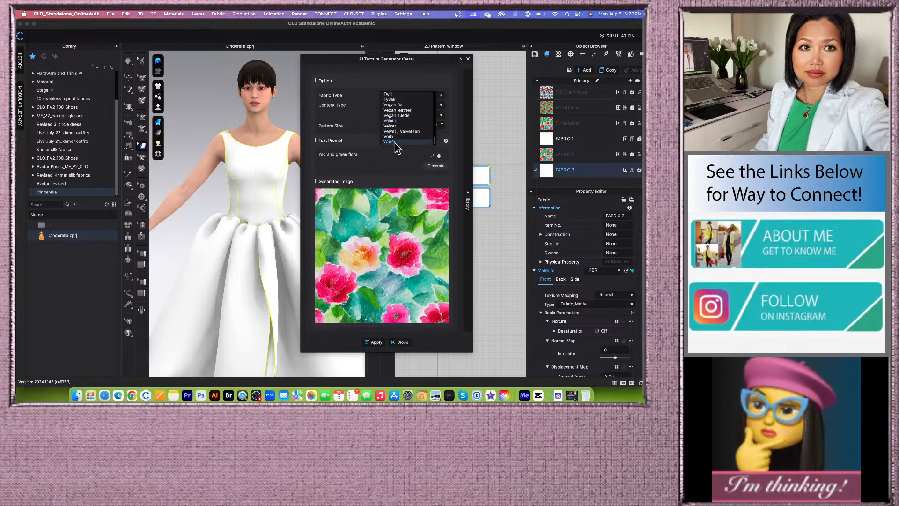
Step: Set the texture generator's fabric type to Rib
scroll(394, 125, up, 2)
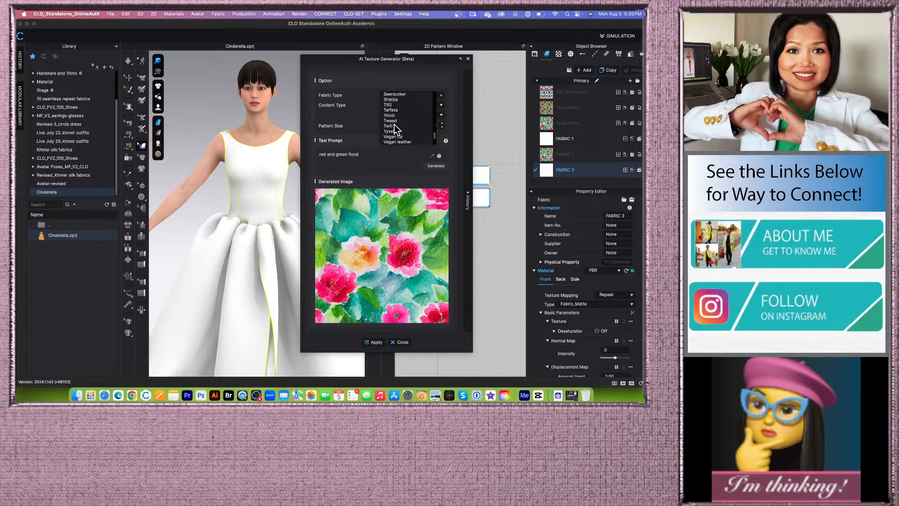
scroll(405, 117, up, 1)
scroll(405, 117, up, 1)
click(395, 111)
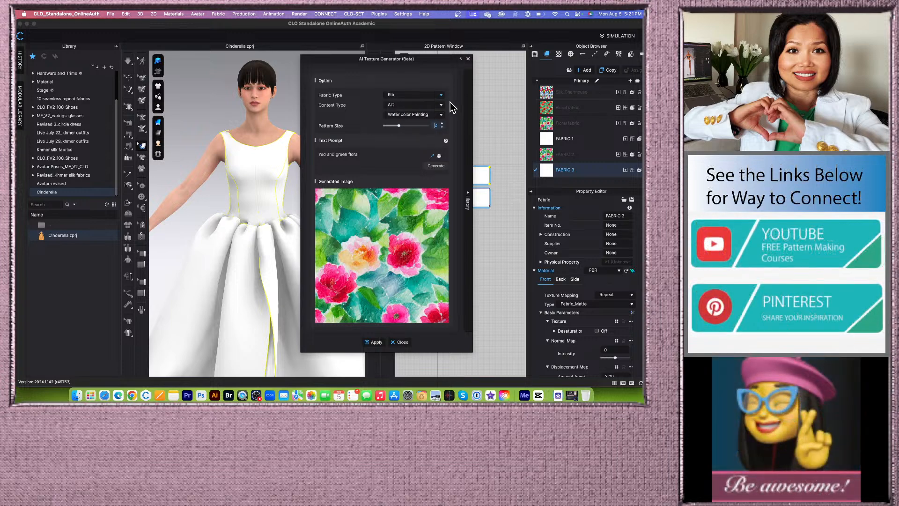
Step: Fill in the random prompt "street city light" with Oil Painting art and pattern size 2, generate the texture and apply it to FABRIC 3
click(440, 157)
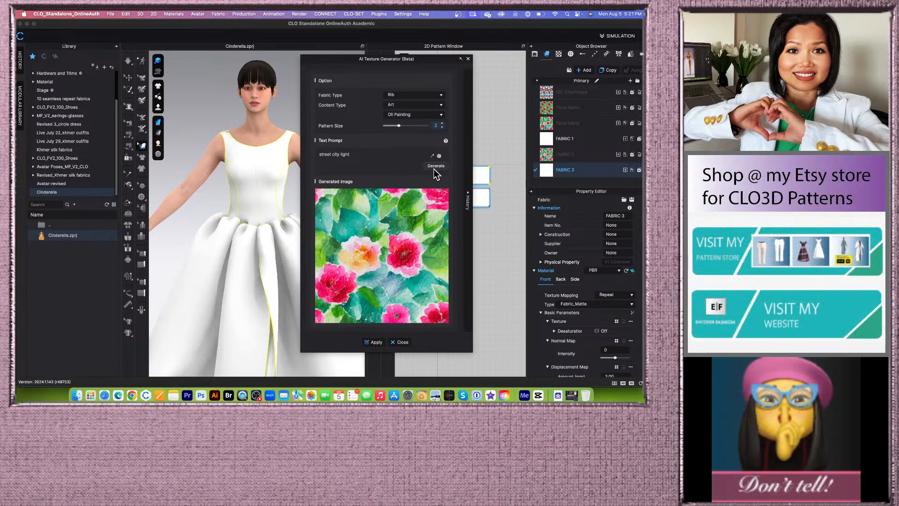
click(439, 156)
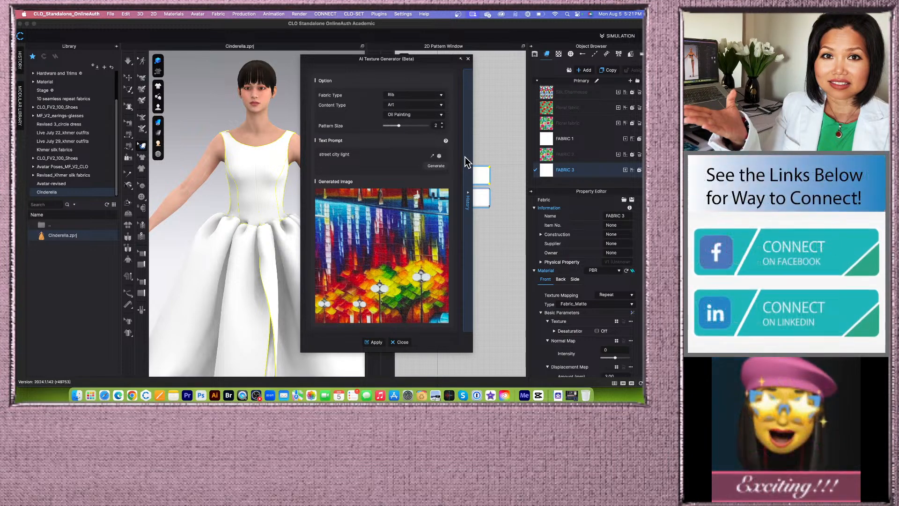
click(374, 342)
Step: Move the generator dialog off the gown and examine the street city light print and its weave at full length and close up
scroll(274, 212, up, 5)
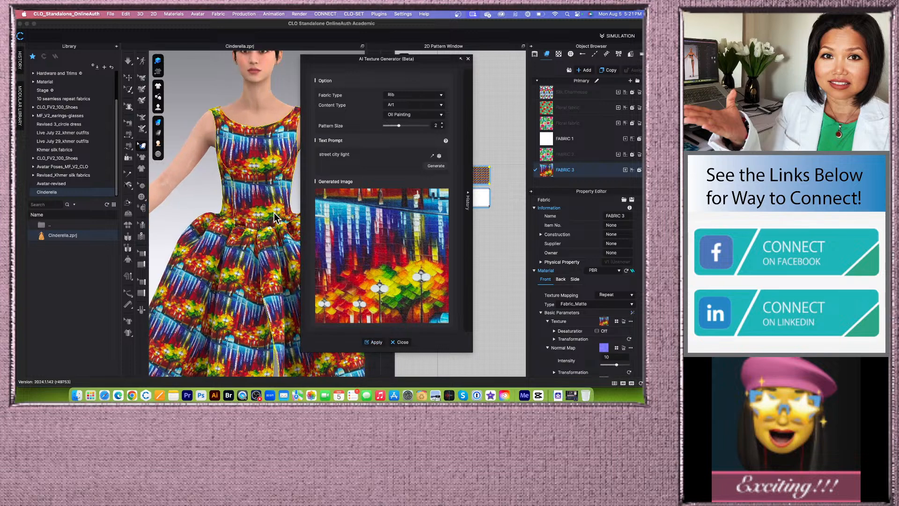
scroll(274, 212, down, 5)
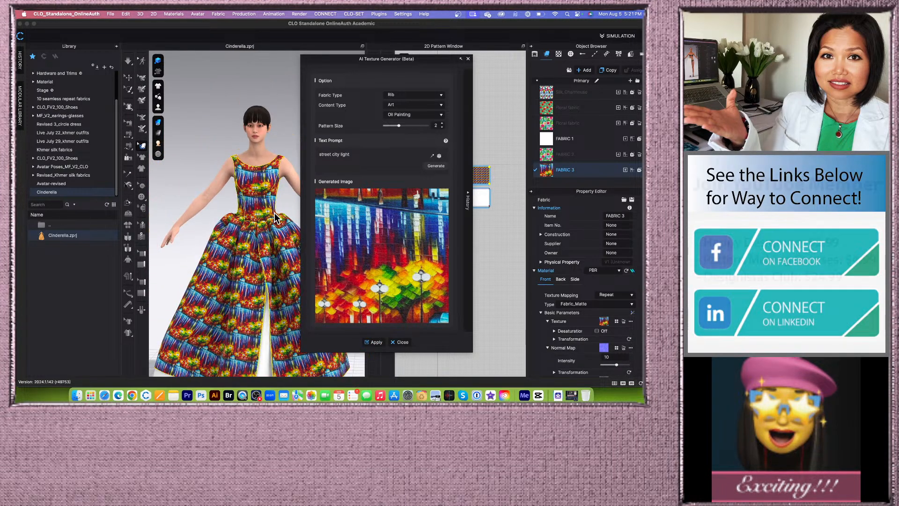
drag(438, 60, 465, 59)
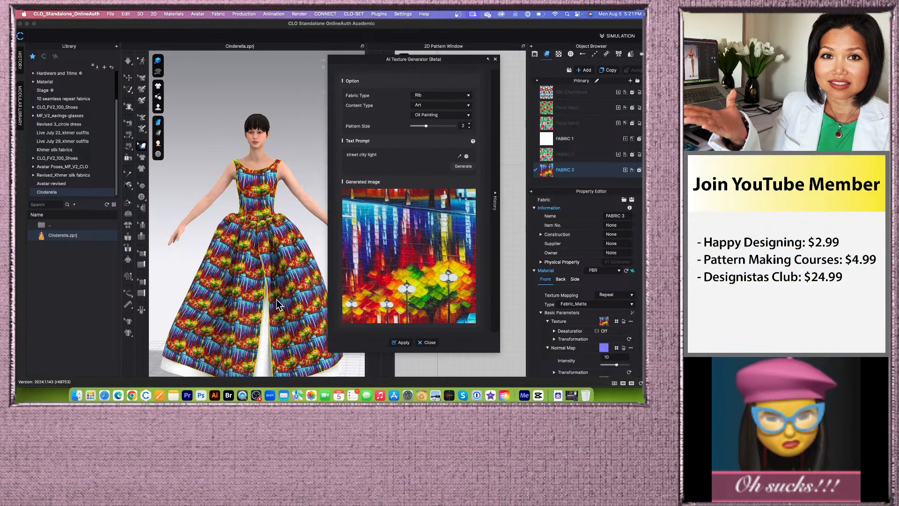
scroll(286, 168, up, 5)
scroll(285, 168, up, 5)
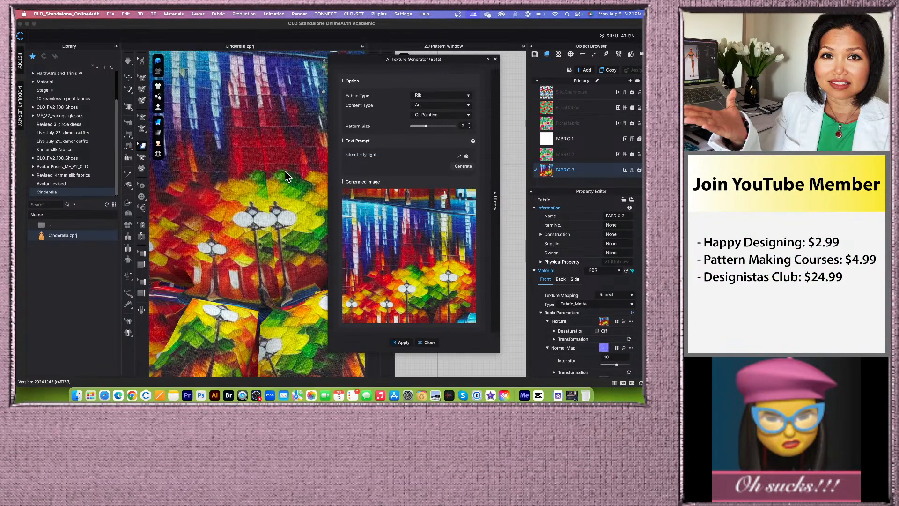
scroll(286, 172, up, 5)
scroll(285, 172, up, 4)
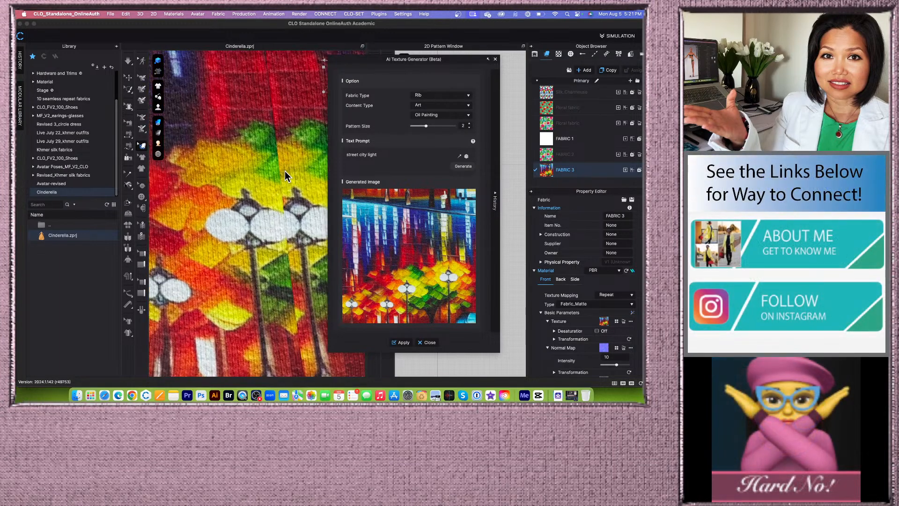
scroll(285, 173, down, 5)
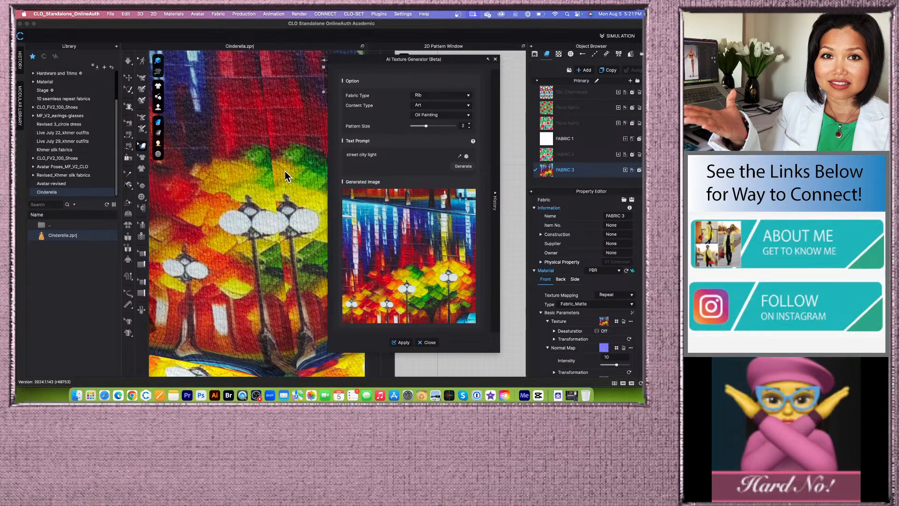
scroll(284, 172, down, 8)
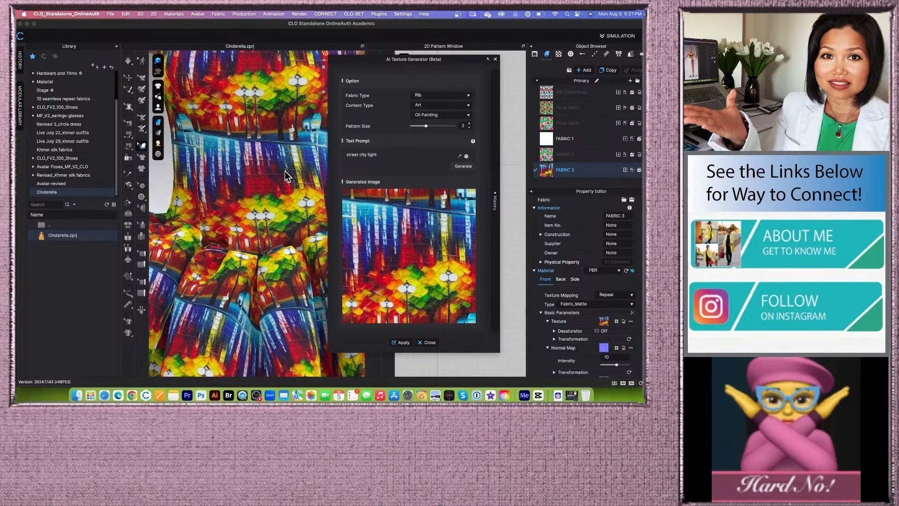
Step: Examine the street city light print on the bodice and across the whole gown, moving the generator dialog clear of the avatar
scroll(284, 174, down, 3)
scroll(284, 171, down, 5)
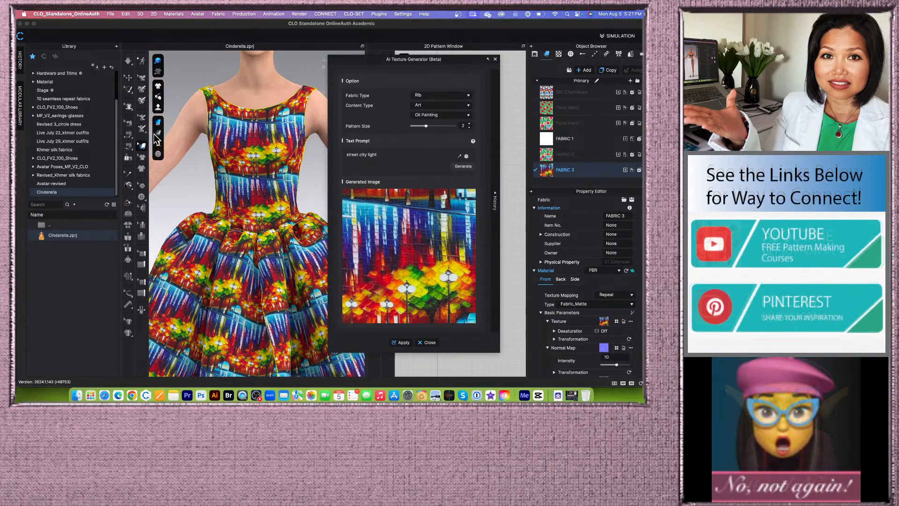
click(141, 146)
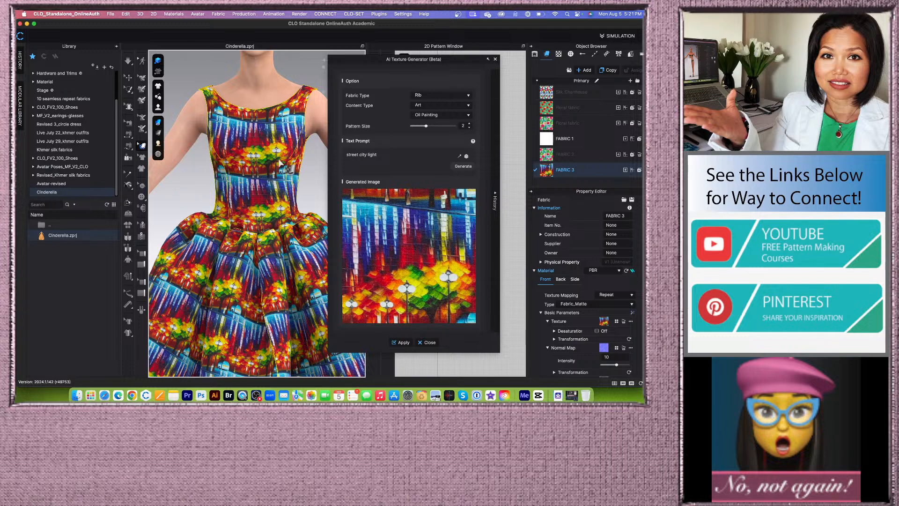
click(290, 169)
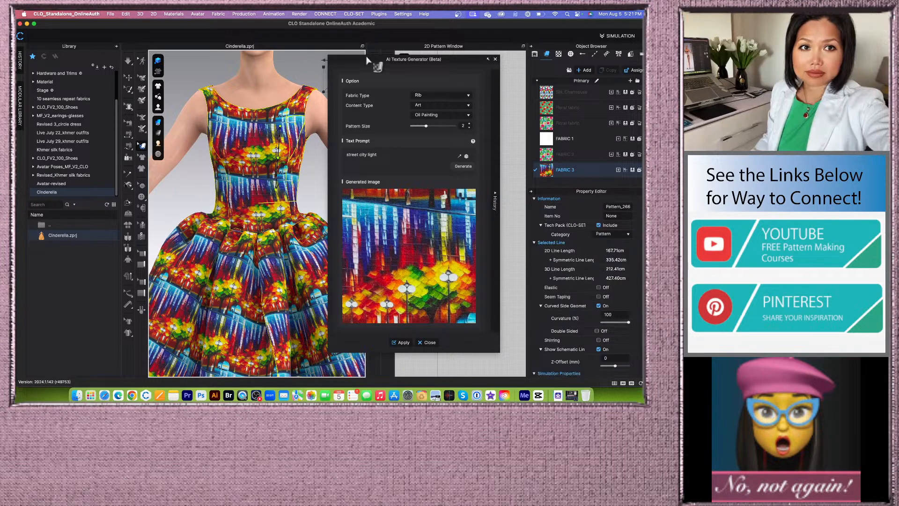
drag(368, 61, 410, 78)
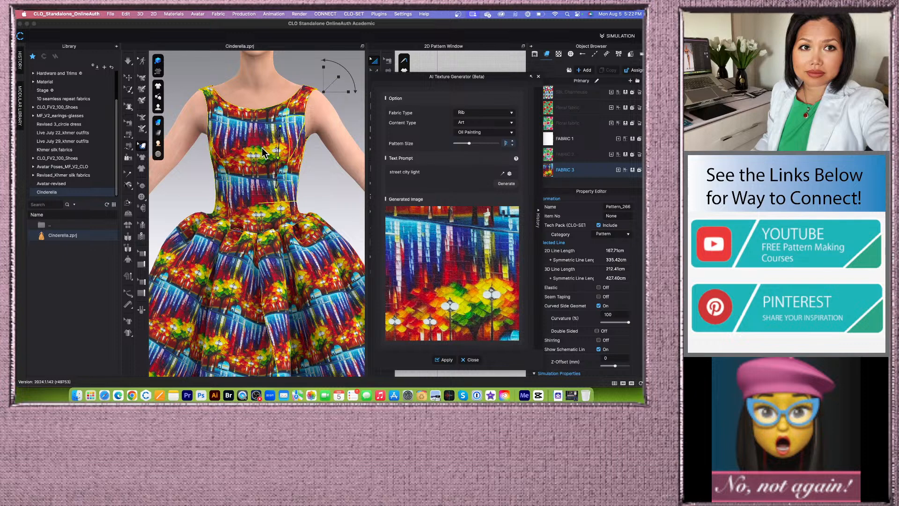
drag(332, 83, 338, 78)
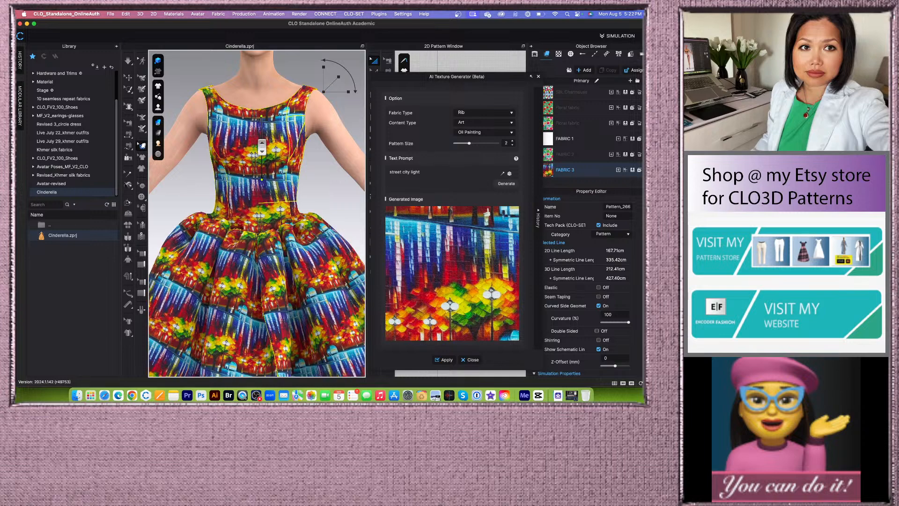
scroll(262, 146, down, 5)
scroll(261, 147, down, 4)
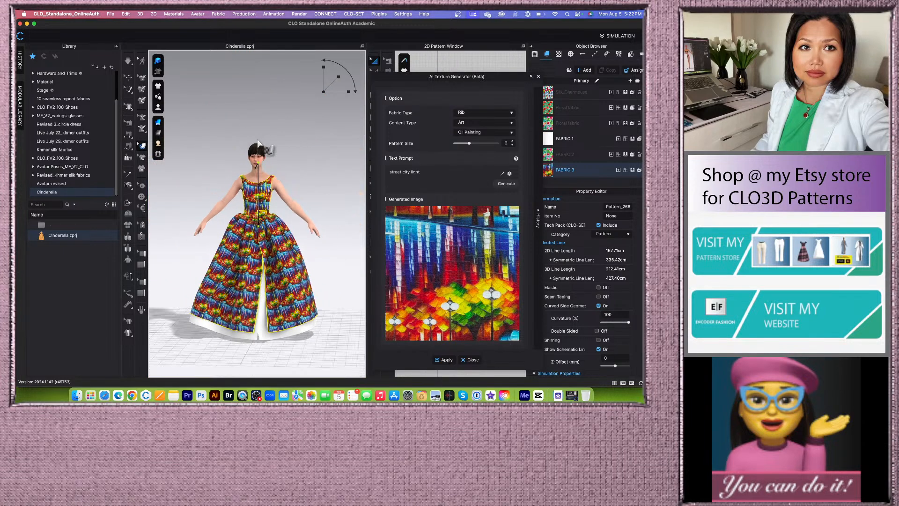
click(318, 186)
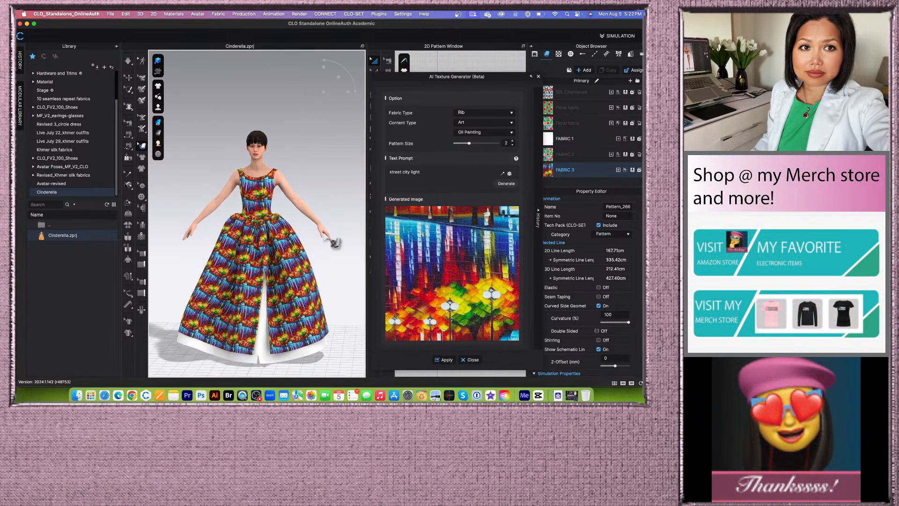
right_drag(324, 192, 311, 155)
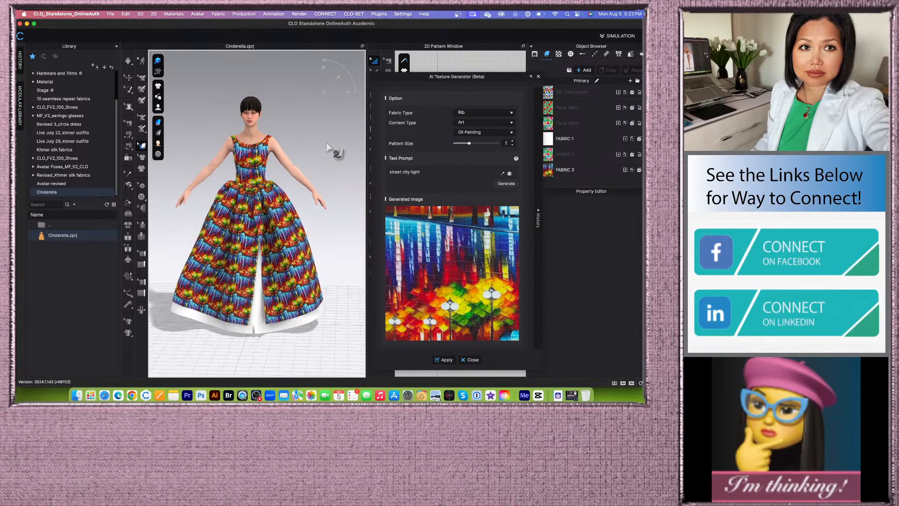
Step: Close the AI Texture Generator, leaving the street city light texture on the gown
drag(501, 79, 442, 70)
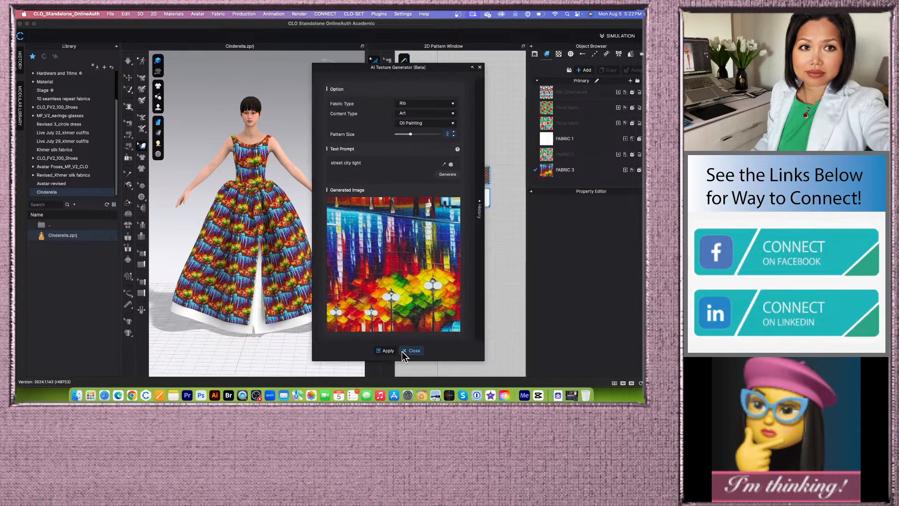
click(387, 351)
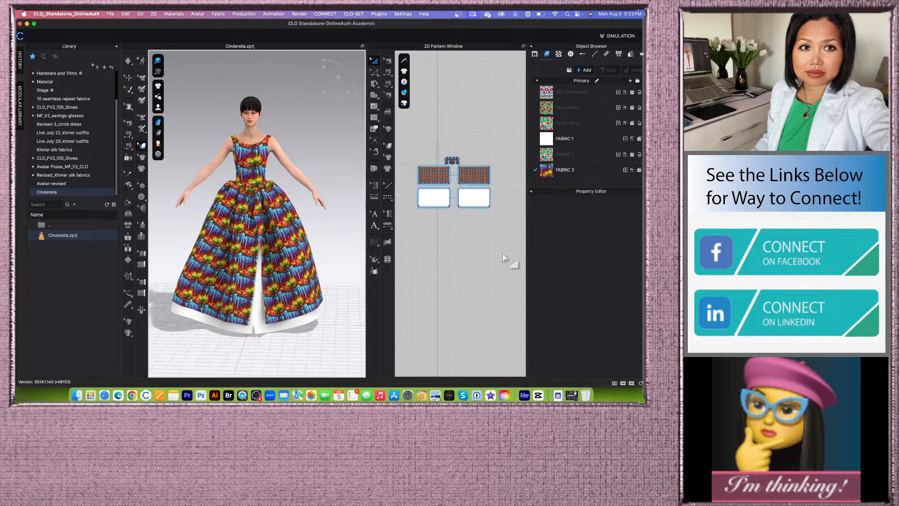
scroll(313, 226, up, 2)
scroll(314, 226, down, 5)
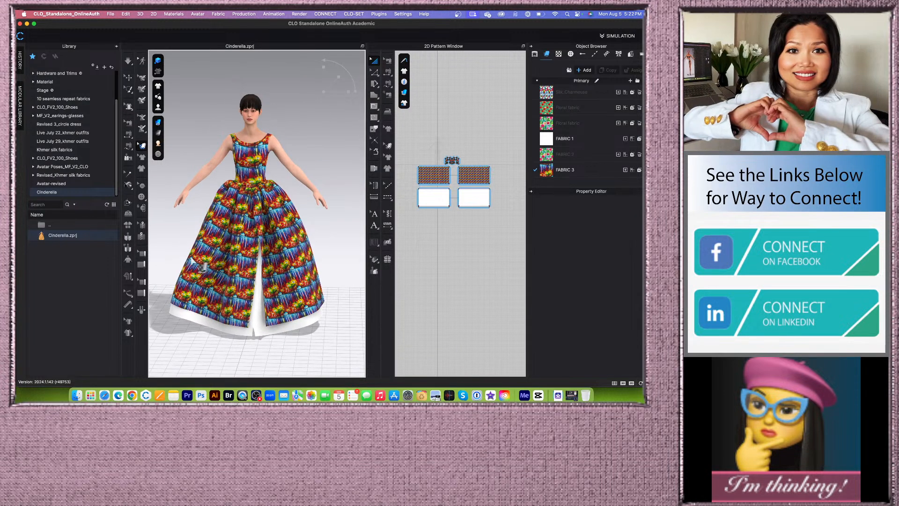
Step: Open the library's Fabric folder and search it for "lace"
scroll(120, 148, up, 3)
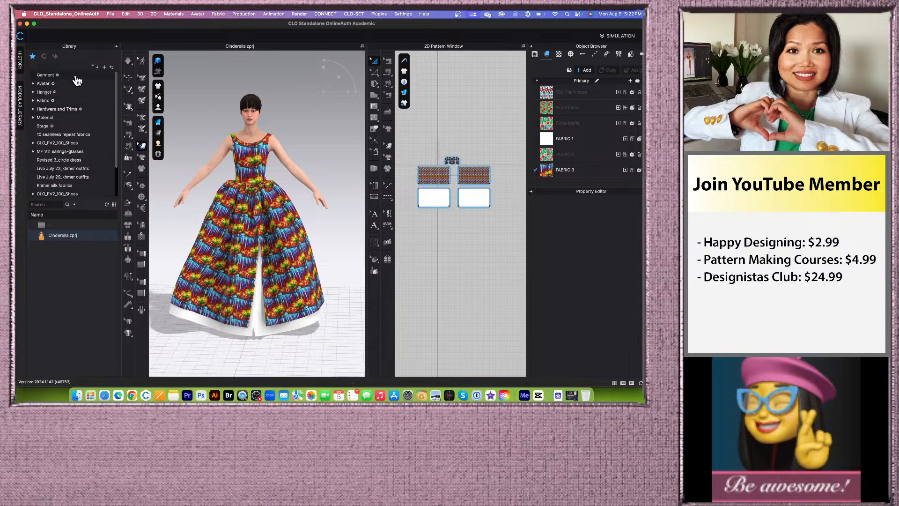
click(73, 101)
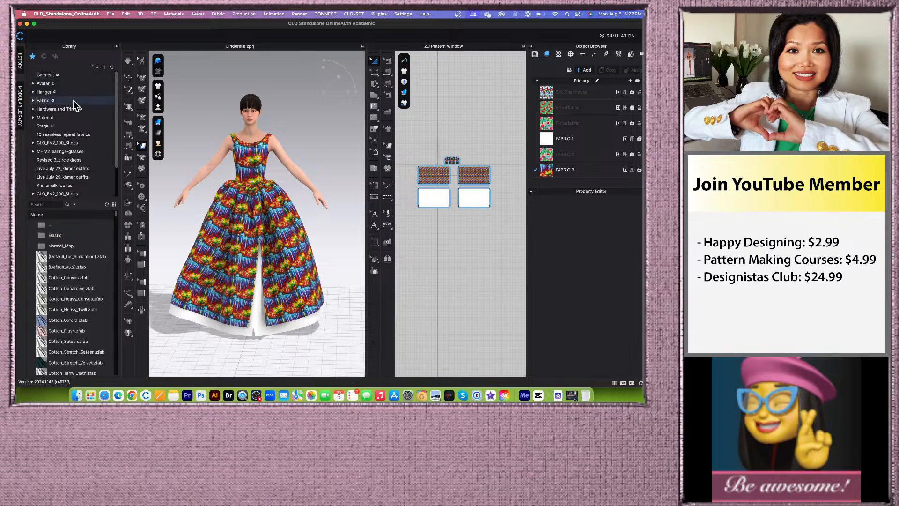
click(56, 204)
text(lace)
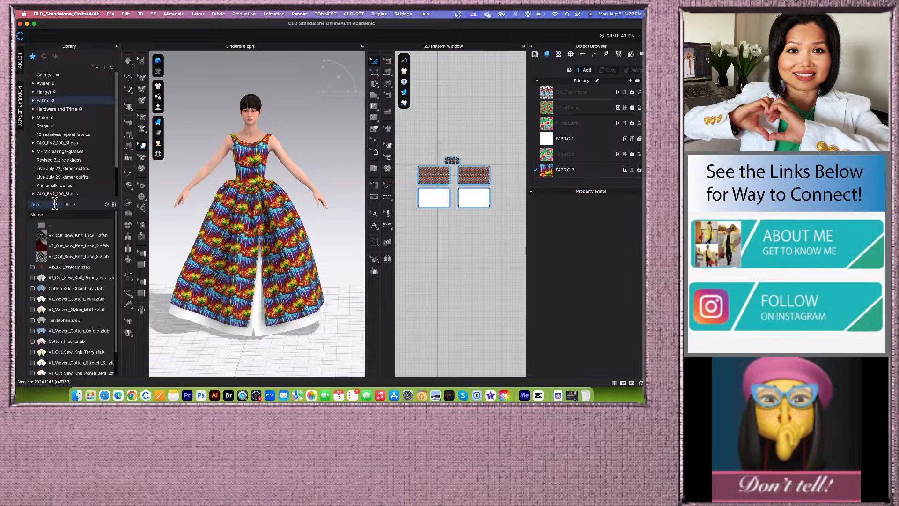
Step: Apply V2_Cut_Sew_Knit_Lace_2 to the front bodice half on the avatar's left side and inspect the lace
mouse_move(43, 248)
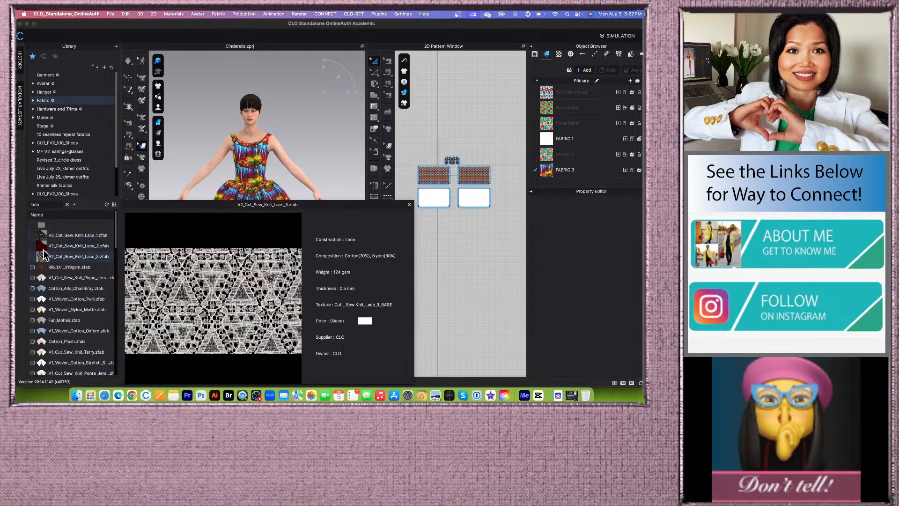
drag(43, 248, 259, 177)
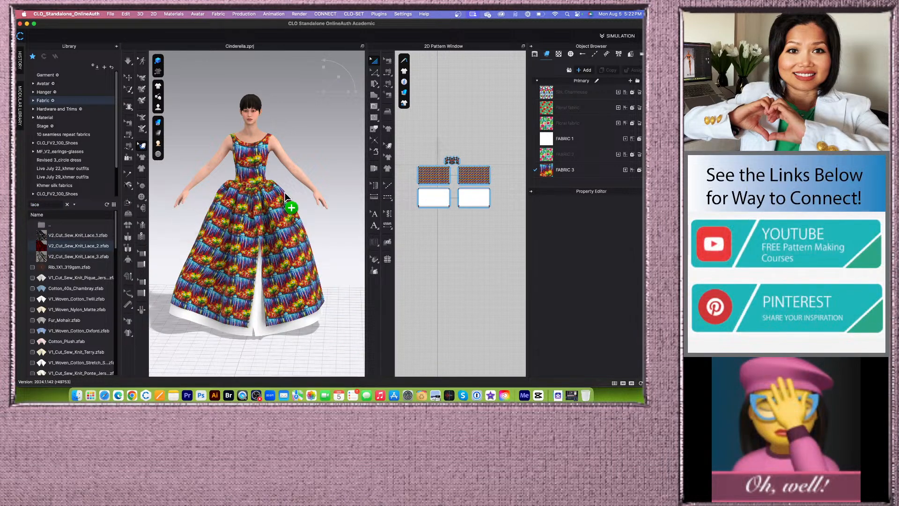
click(284, 137)
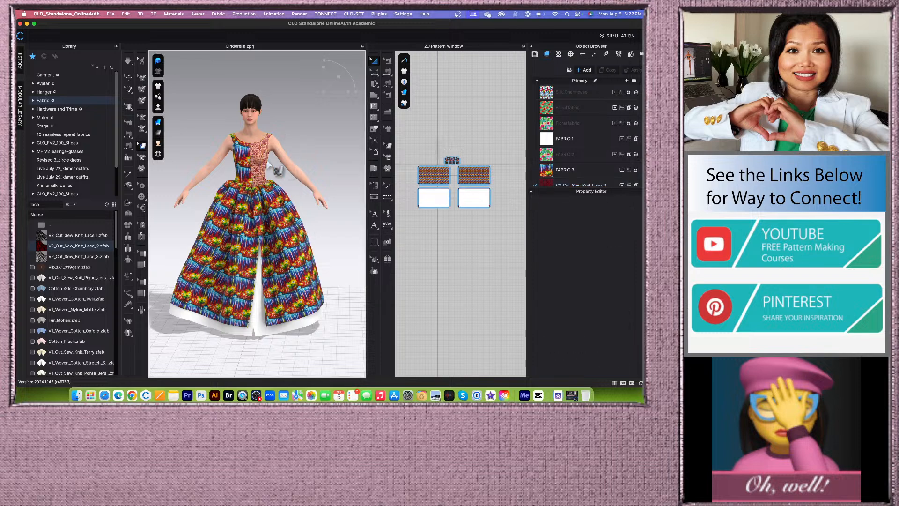
scroll(276, 176, up, 10)
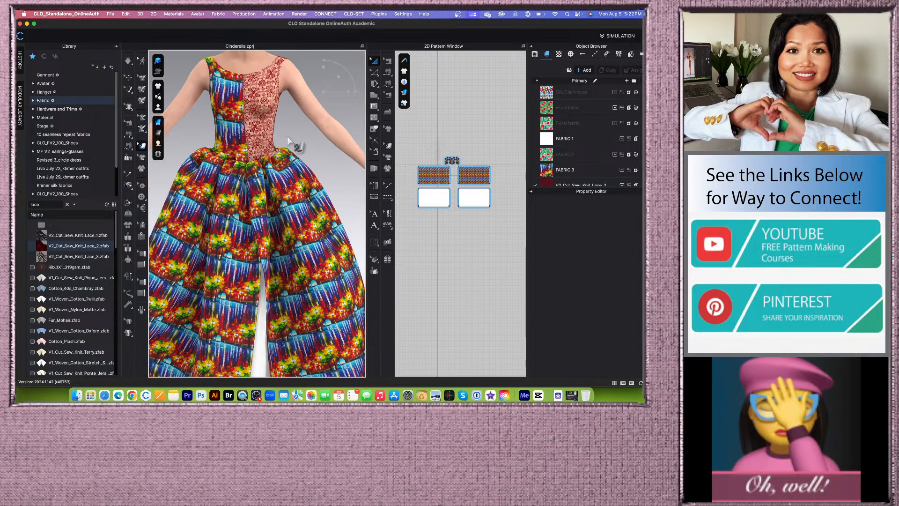
scroll(292, 146, up, 3)
scroll(292, 144, down, 3)
scroll(292, 145, down, 3)
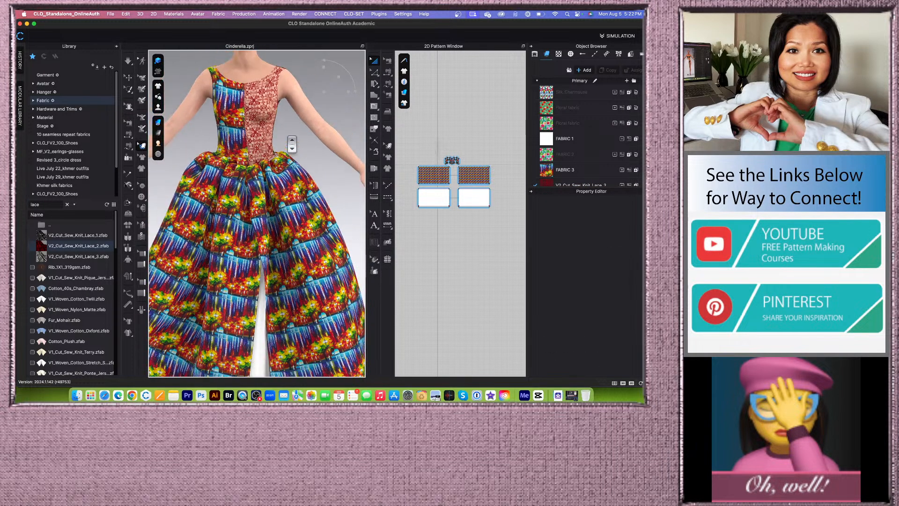
Step: Replace the fabric on that front bodice half with V2_Cut_Sew_Knit_Lace_1 and inspect it close up
mouse_move(43, 241)
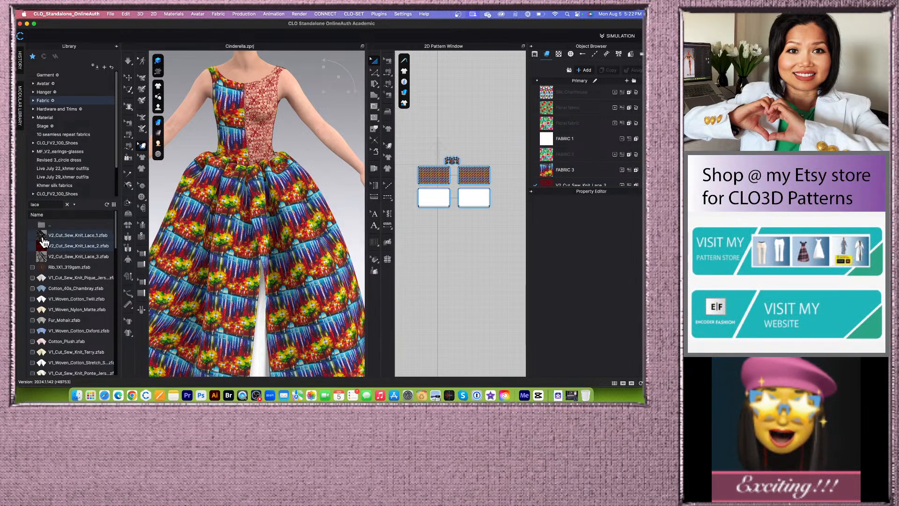
drag(42, 235, 309, 150)
click(309, 151)
scroll(309, 151, up, 3)
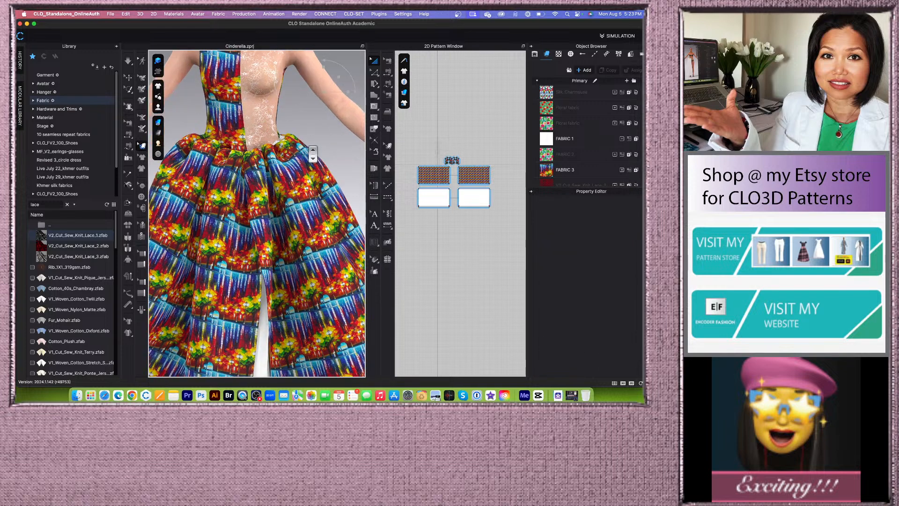
Step: Apply V2_Cut_Sew_Knit_Lace_3 to the same front bodice half and view it on the full gown
drag(46, 261, 261, 126)
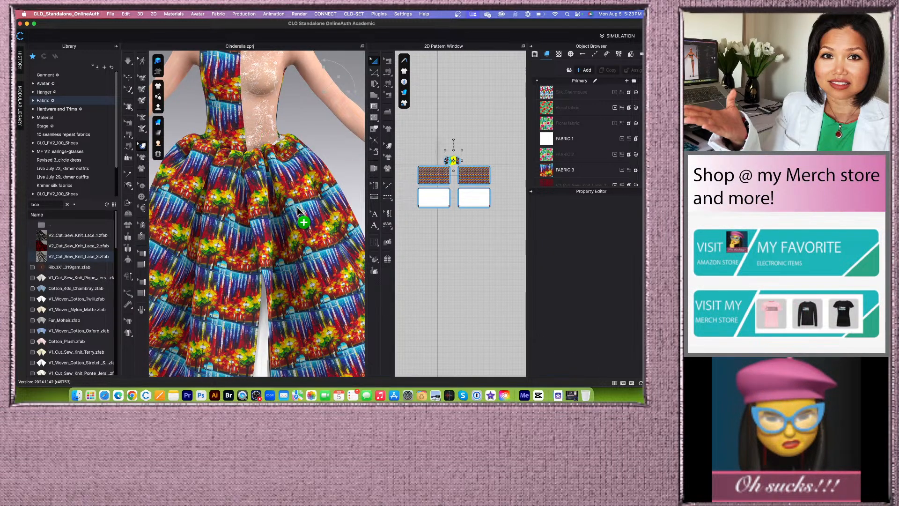
scroll(297, 206, down, 5)
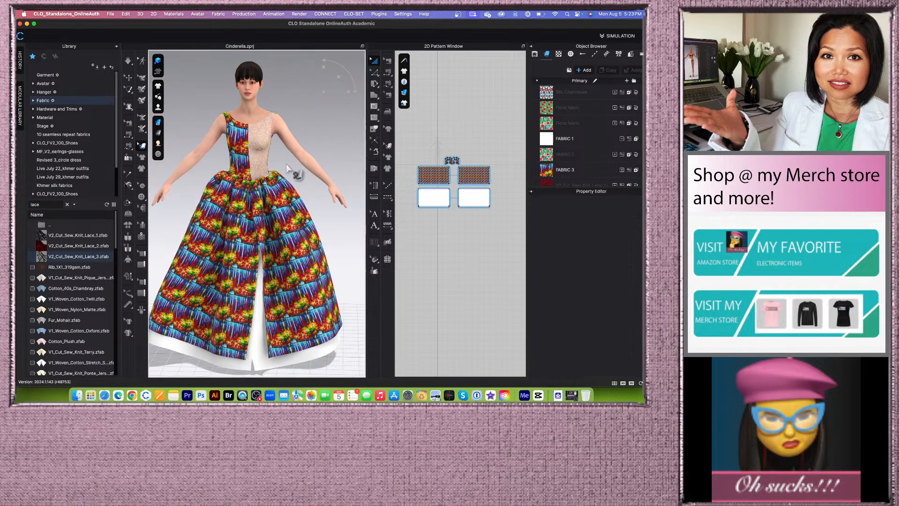
scroll(286, 166, up, 5)
scroll(295, 170, down, 6)
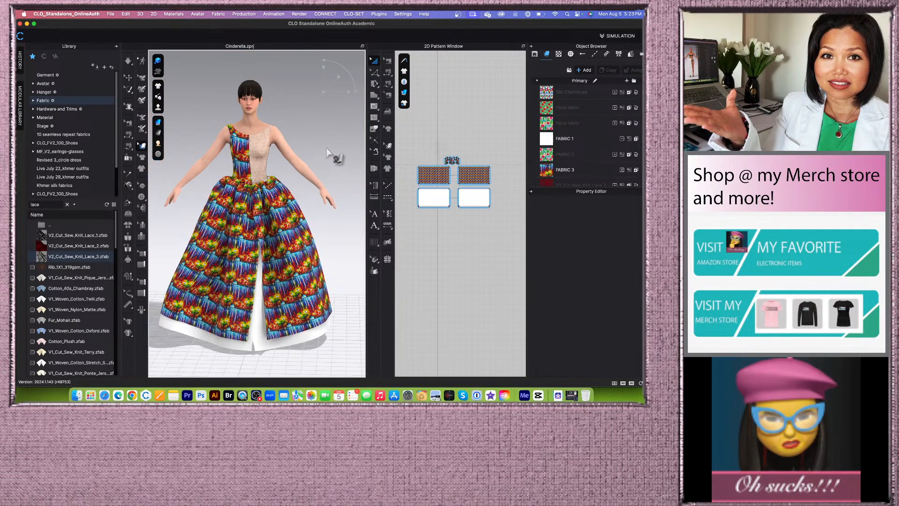
scroll(328, 148, down, 1)
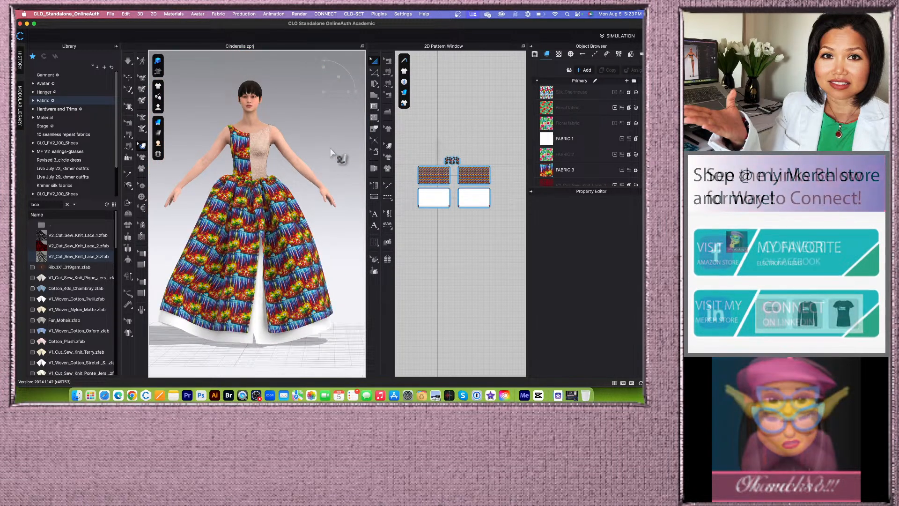
scroll(326, 169, up, 2)
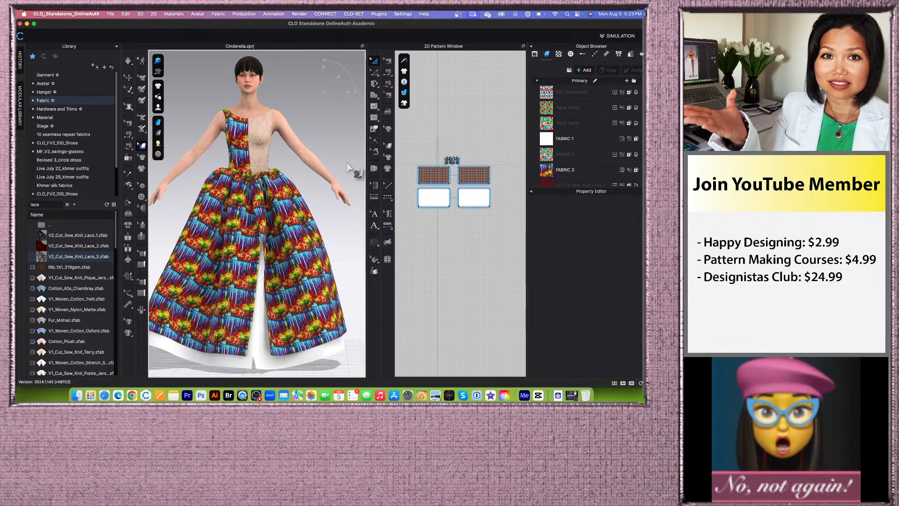
Step: Find the added lace fabrics in the project's fabric list
drag(546, 178, 493, 168)
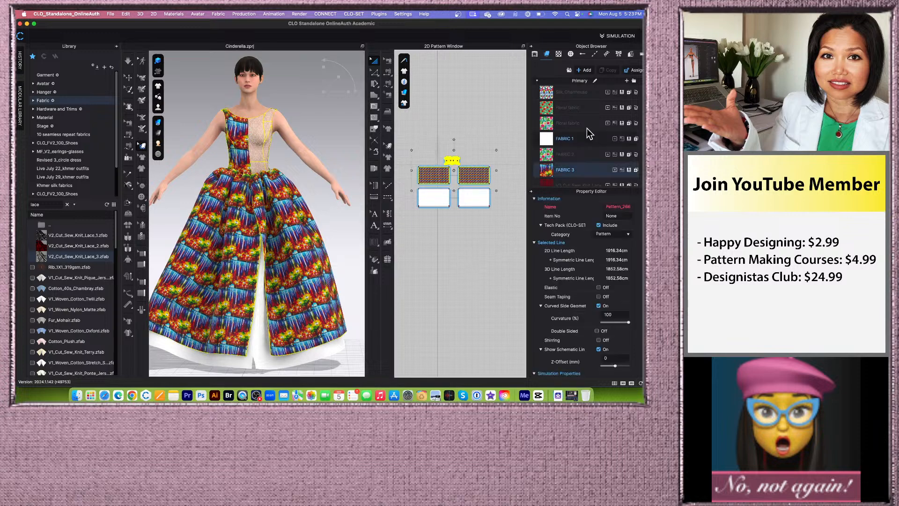
click(496, 258)
scroll(590, 168, down, 3)
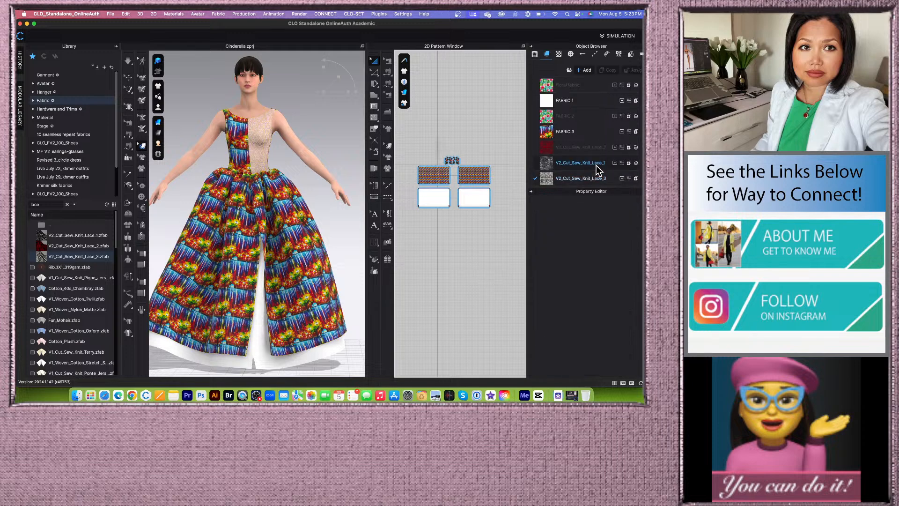
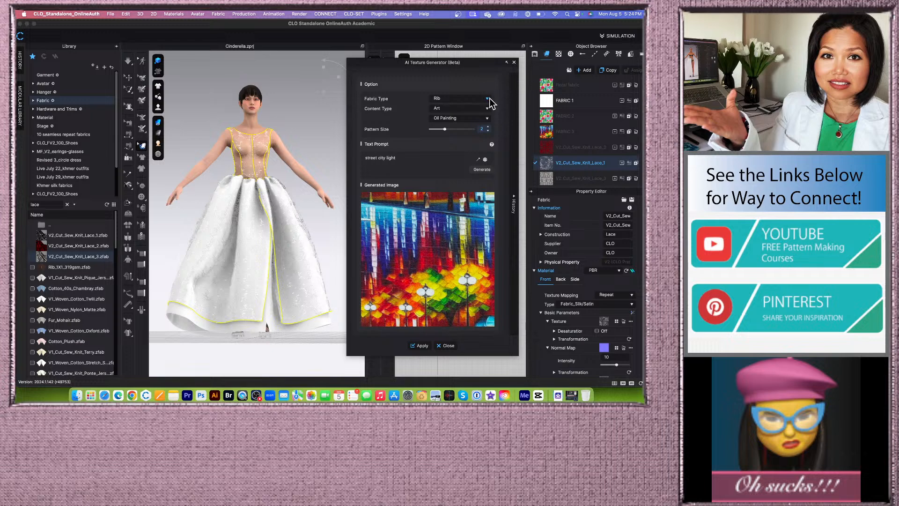
Step: Set the texture generator's fabric type to Lace and fill in the random prompt "High-resolution Tartan" with Print, Tartan Check
click(487, 99)
scroll(456, 133, up, 5)
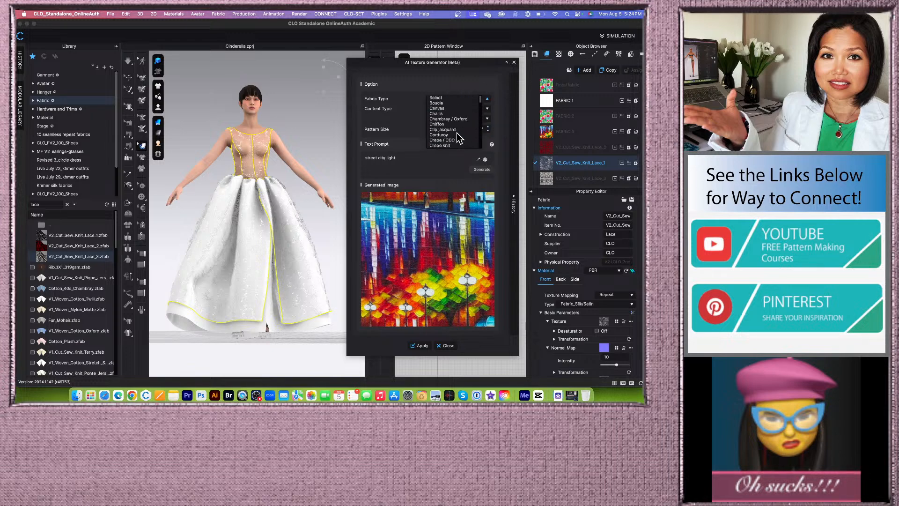
scroll(458, 137, down, 2)
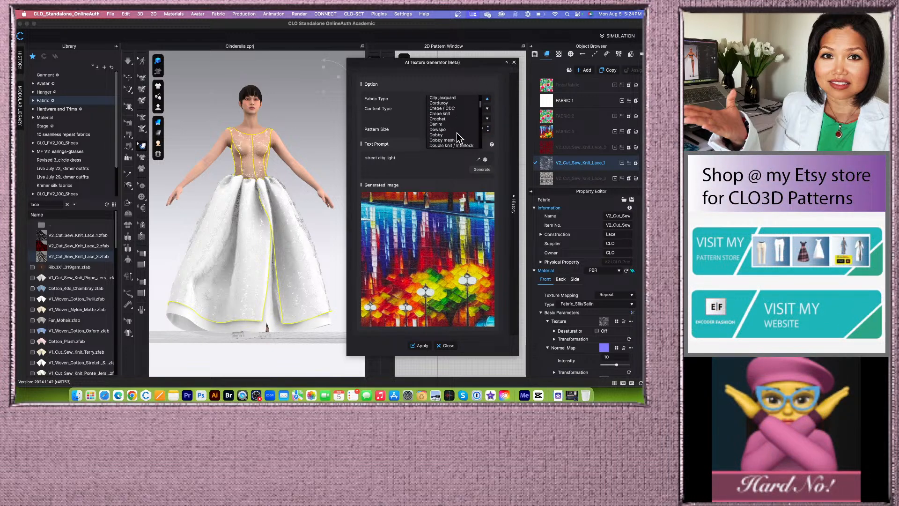
scroll(457, 133, down, 3)
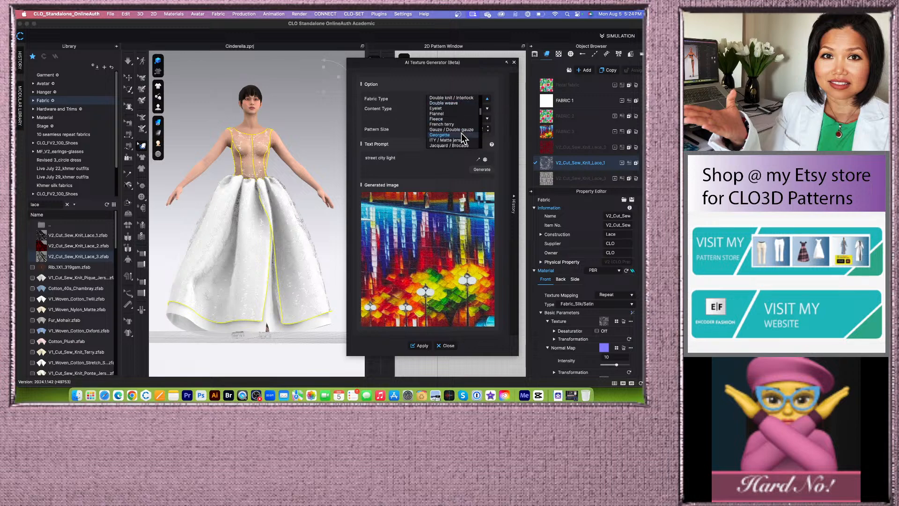
scroll(461, 135, down, 3)
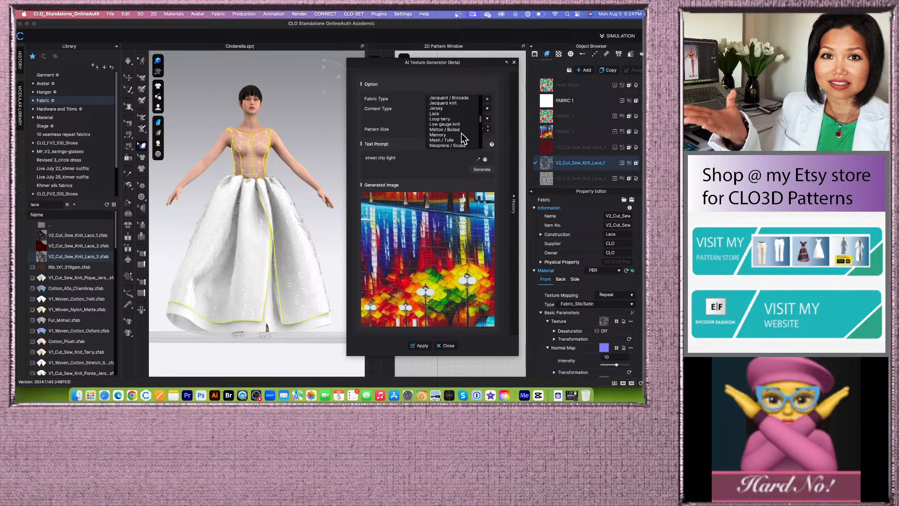
click(442, 114)
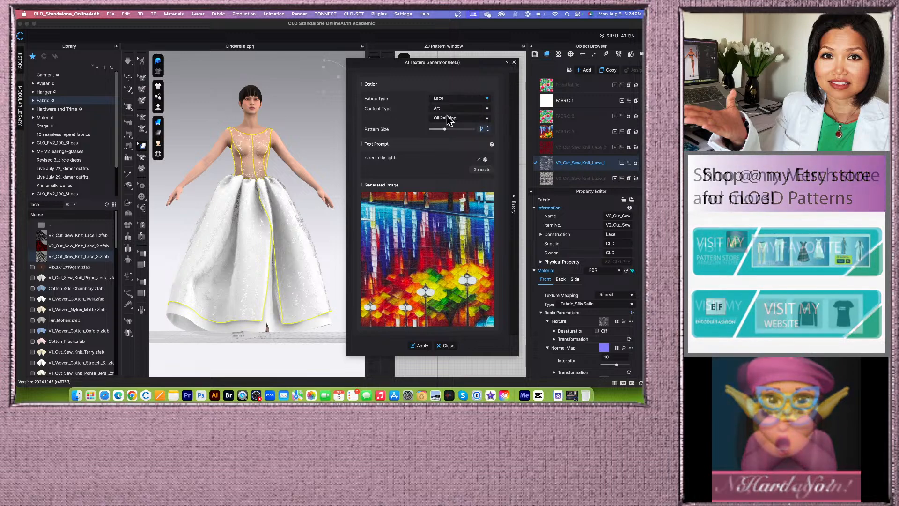
click(486, 160)
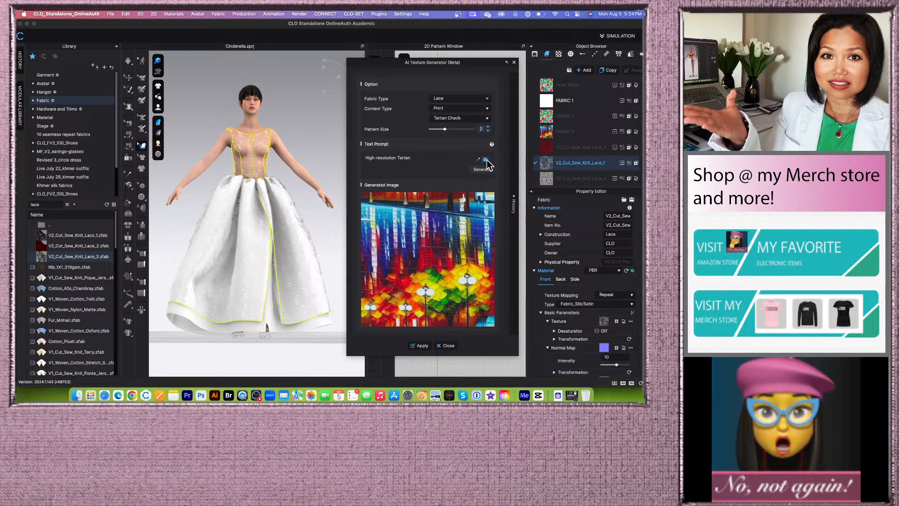
Step: Replace the texture prompt with "red and black floral with high quality" and generate the Lace, Tartan Check texture
triple_click(423, 160)
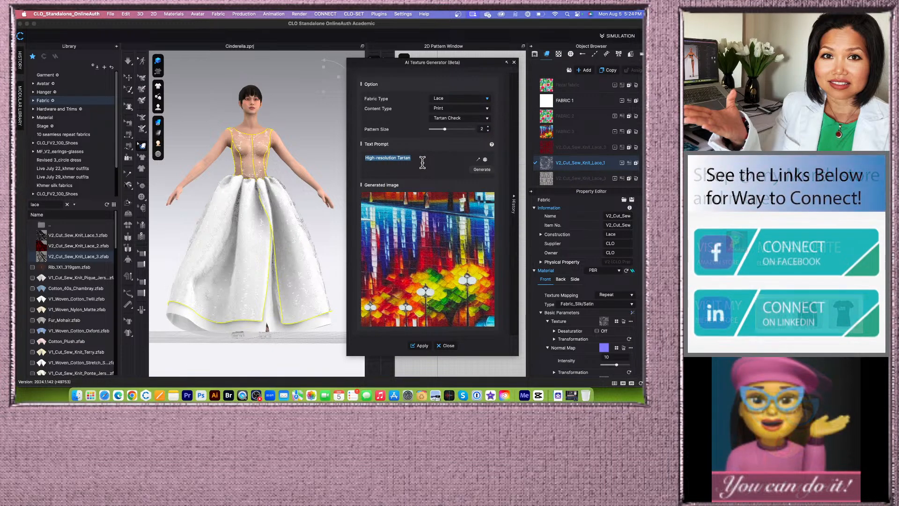
text(red and)
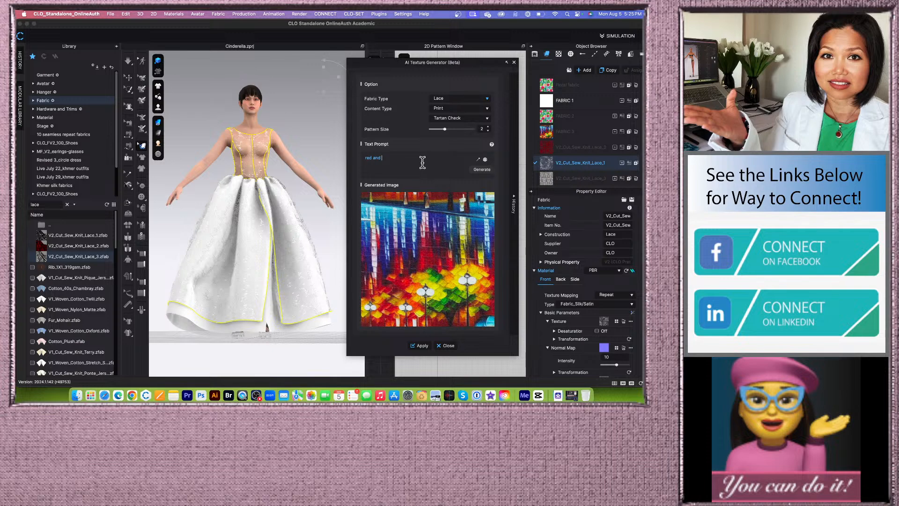
text( black)
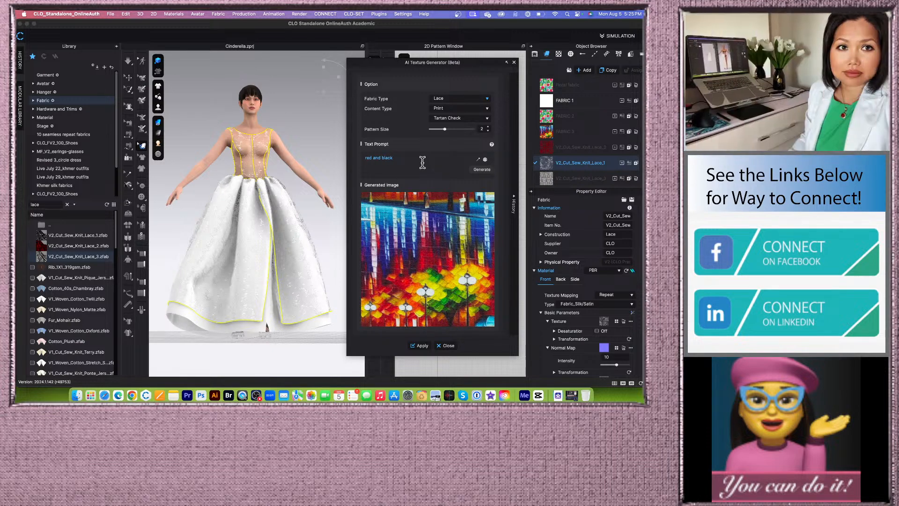
text( foloral)
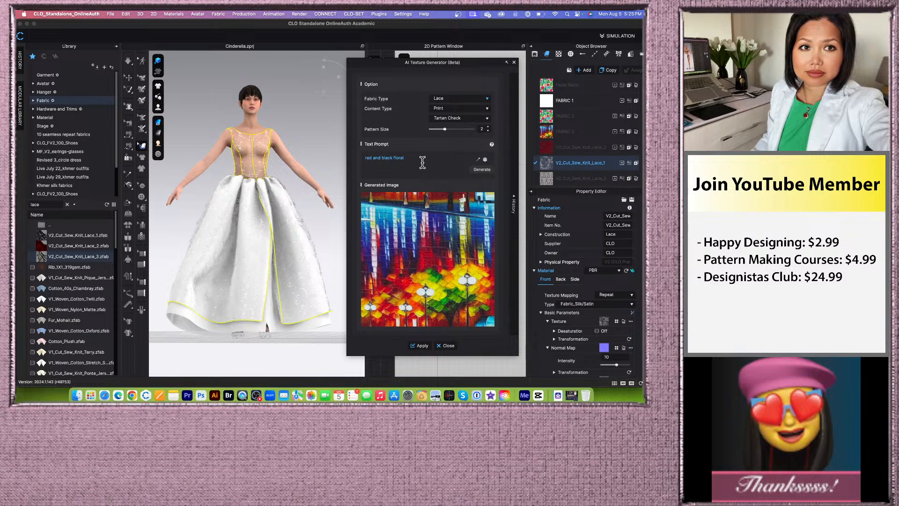
text( with high quality)
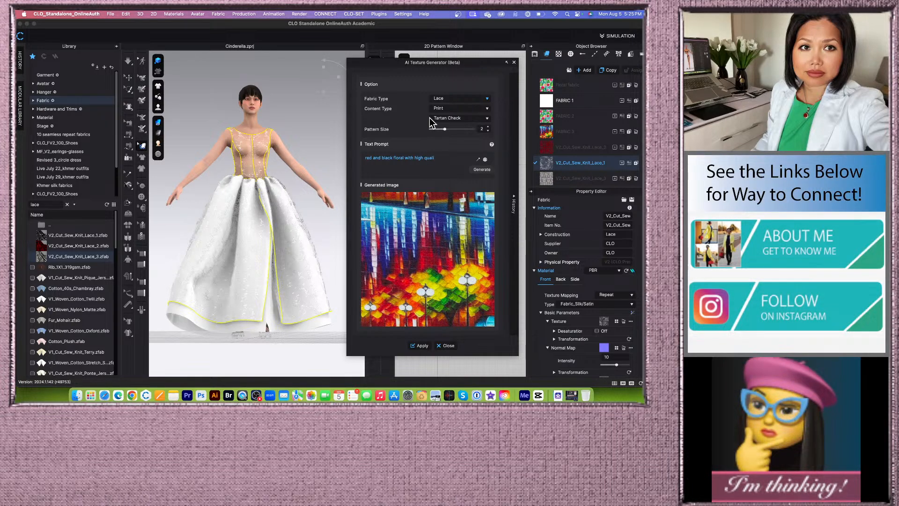
click(478, 170)
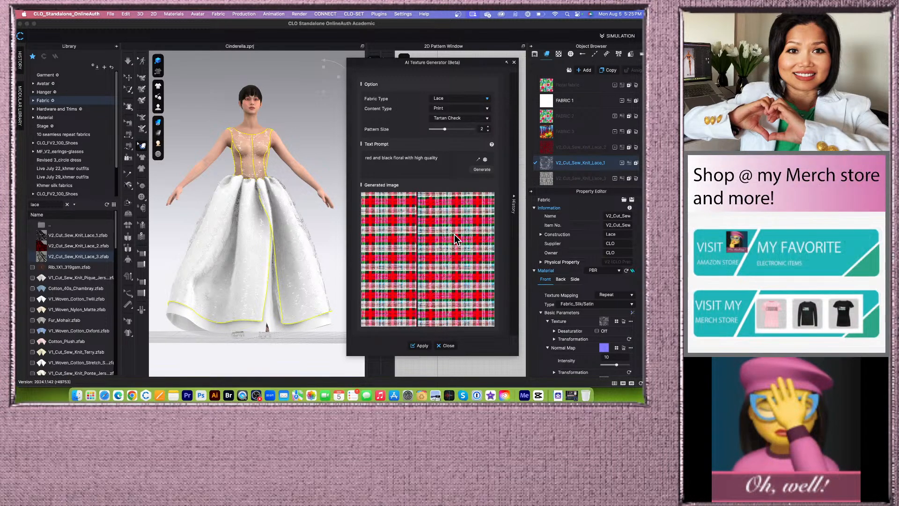
Step: Apply the generated tartan texture to the gown's V2_Cut_Sew_Knit_Lace_1 fabric and inspect it close up and on the full gown
click(420, 345)
scroll(319, 192, up, 4)
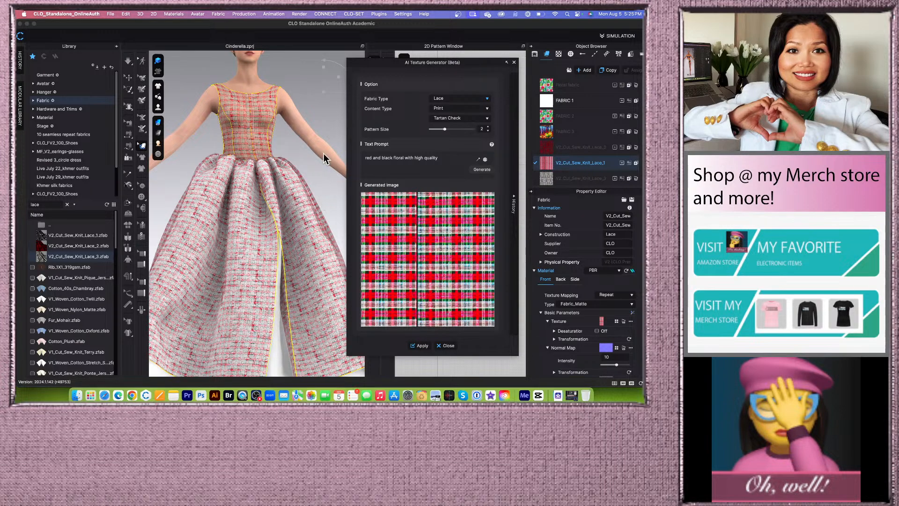
scroll(313, 130, down, 3)
right_drag(321, 121, 313, 128)
scroll(294, 148, up, 5)
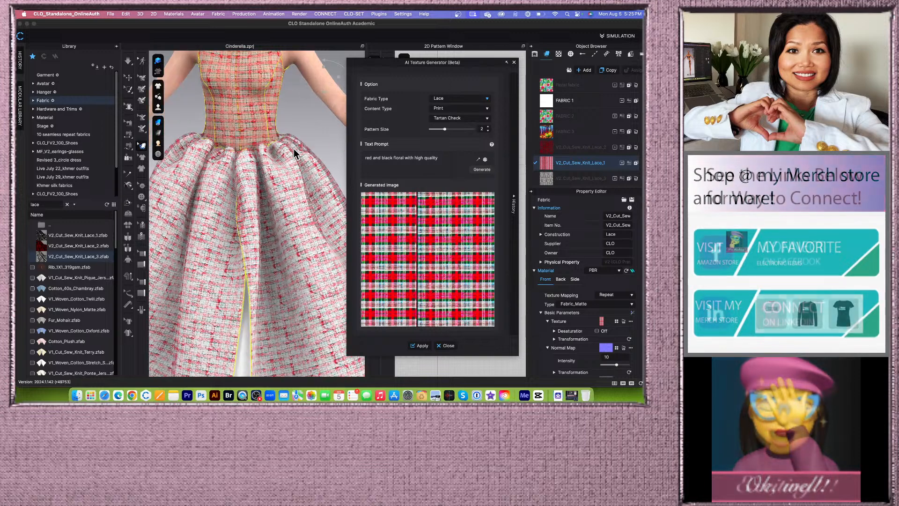
scroll(293, 148, down, 5)
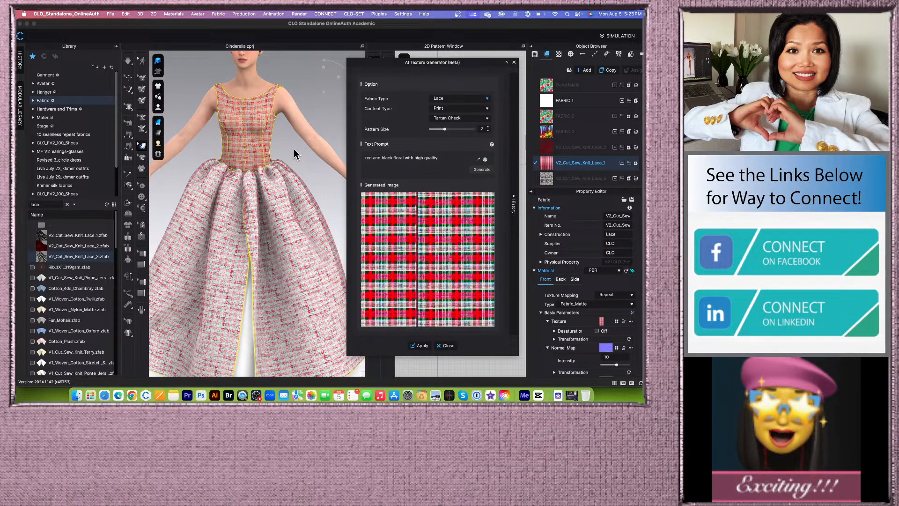
right_drag(295, 154, 298, 150)
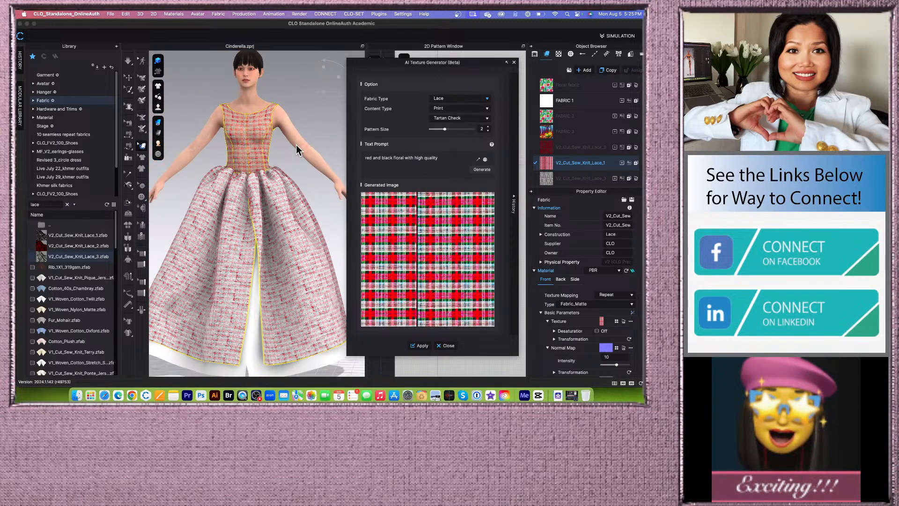
scroll(297, 149, down, 3)
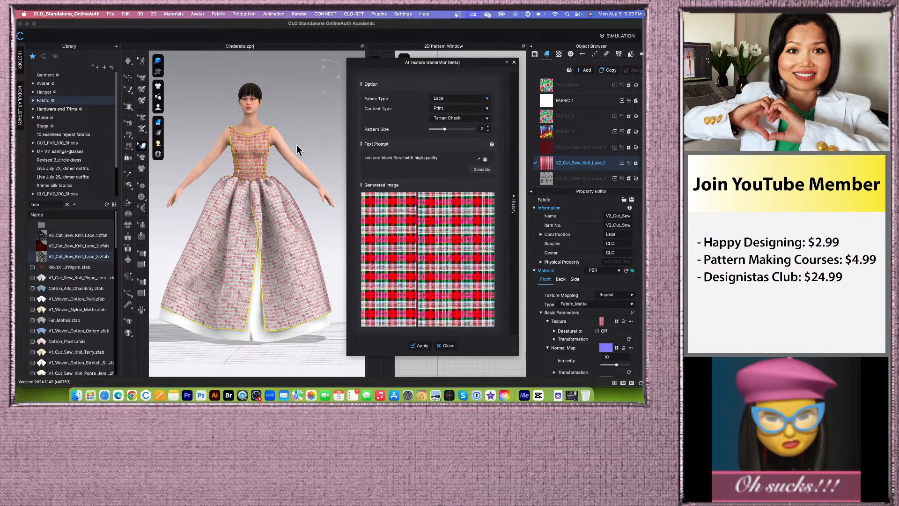
Step: Set the generator's fabric type to Satin and the content type to Print with a Polka dot pattern
click(487, 99)
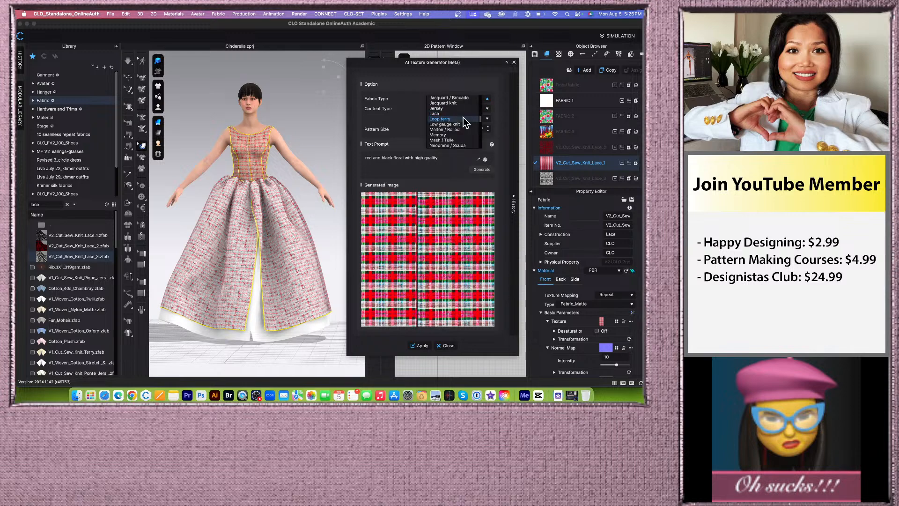
scroll(466, 124, down, 3)
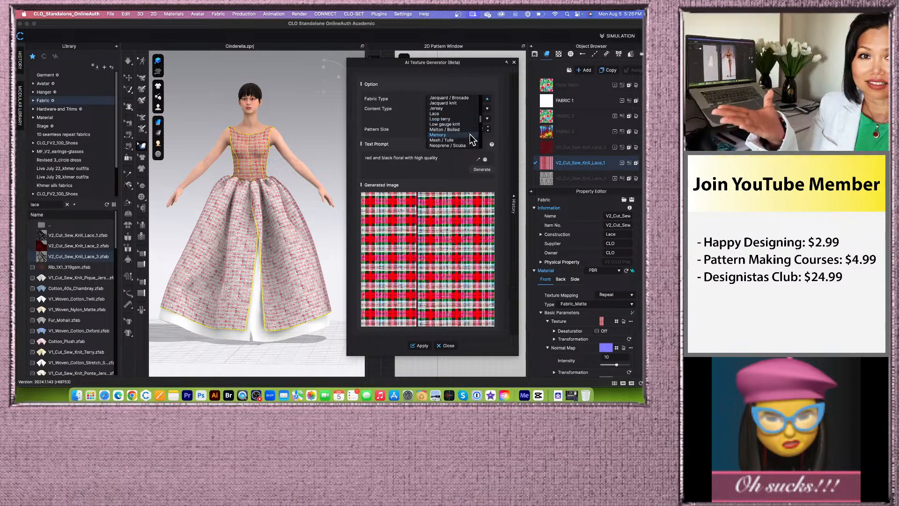
scroll(472, 139, down, 3)
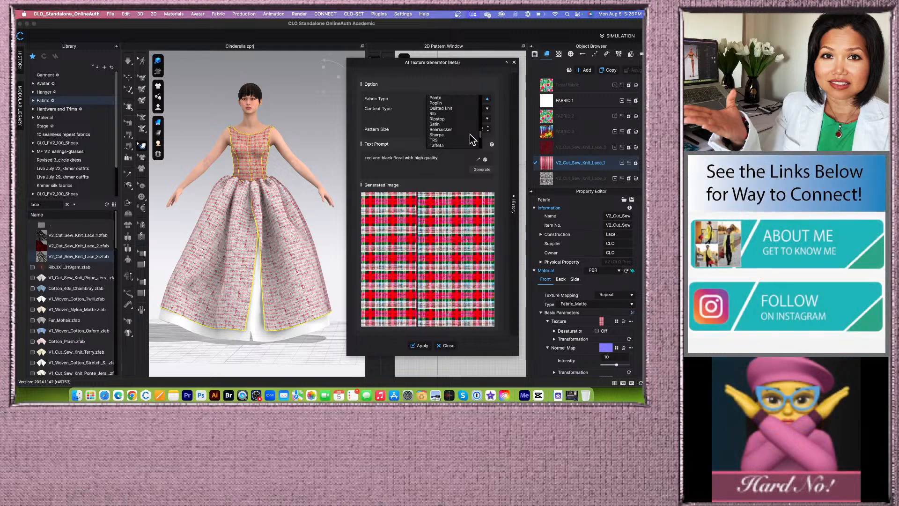
click(449, 124)
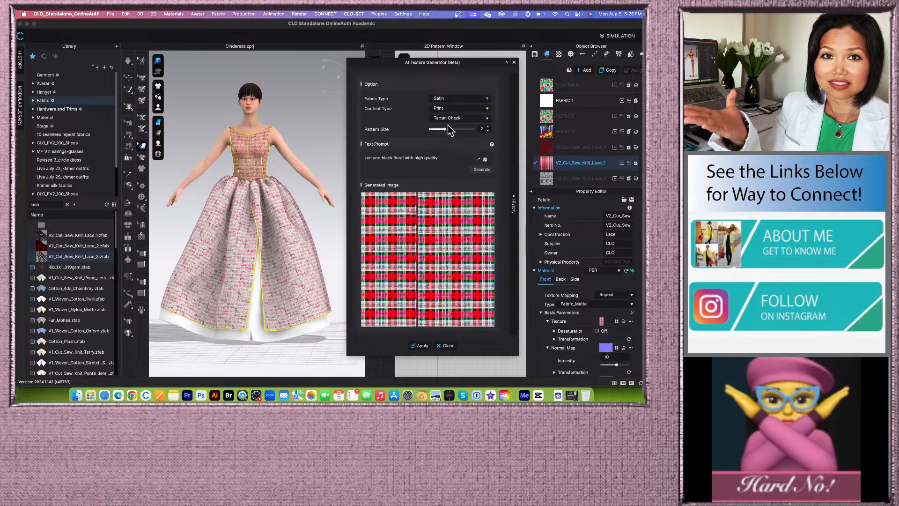
click(486, 109)
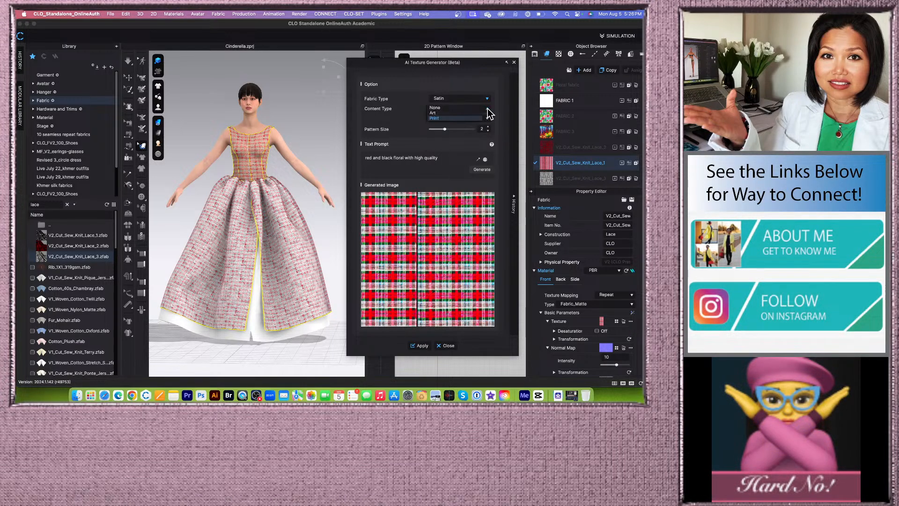
click(441, 118)
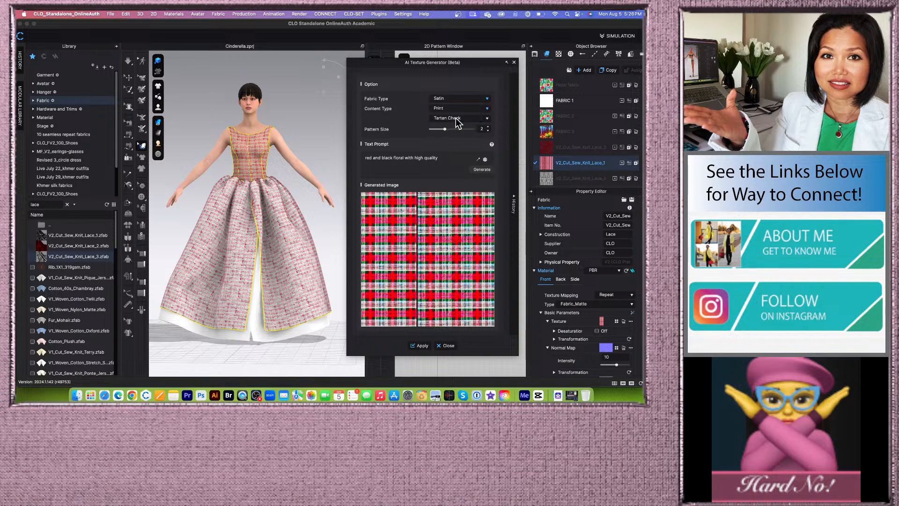
click(486, 118)
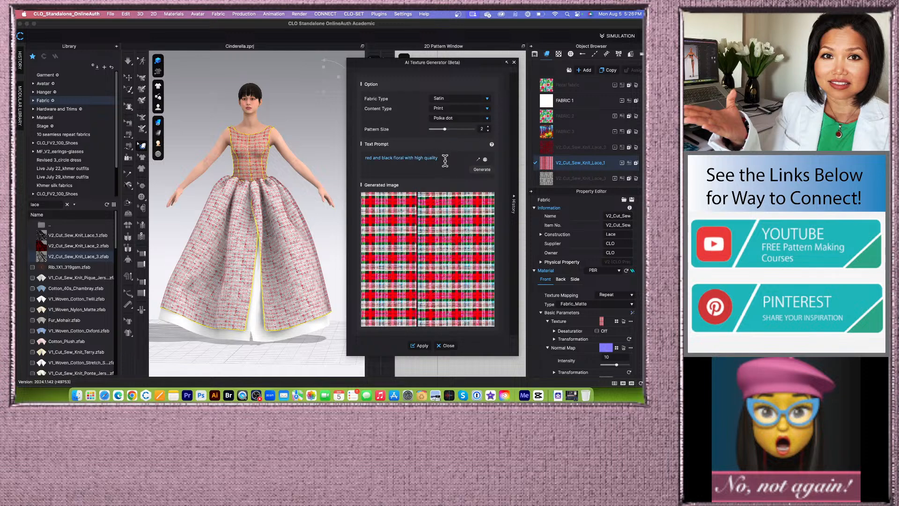
Step: Shorten the prompt to "red and black" and generate the polka dot texture
drag(446, 159, 363, 158)
key(BackSpace)
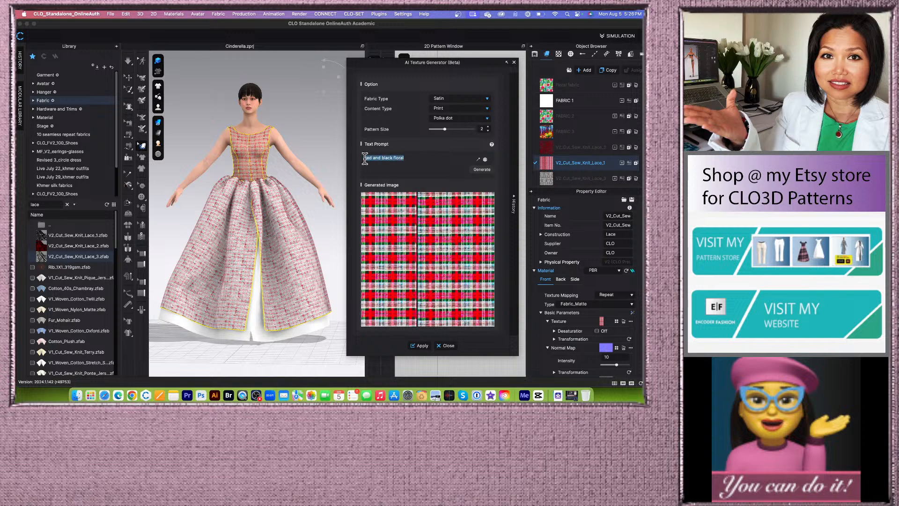
click(423, 159)
click(480, 170)
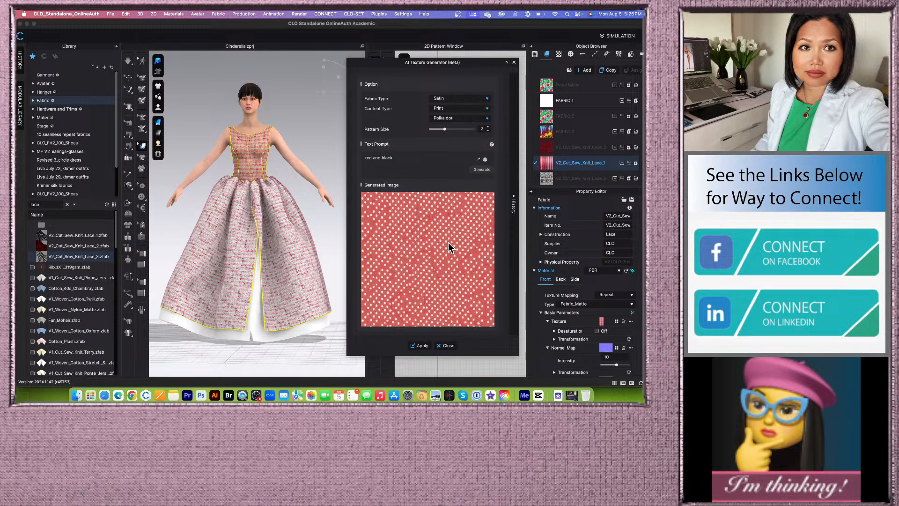
Step: Apply the generated red polka dot texture to the gown and inspect the dots on the skirt and bodice
click(419, 345)
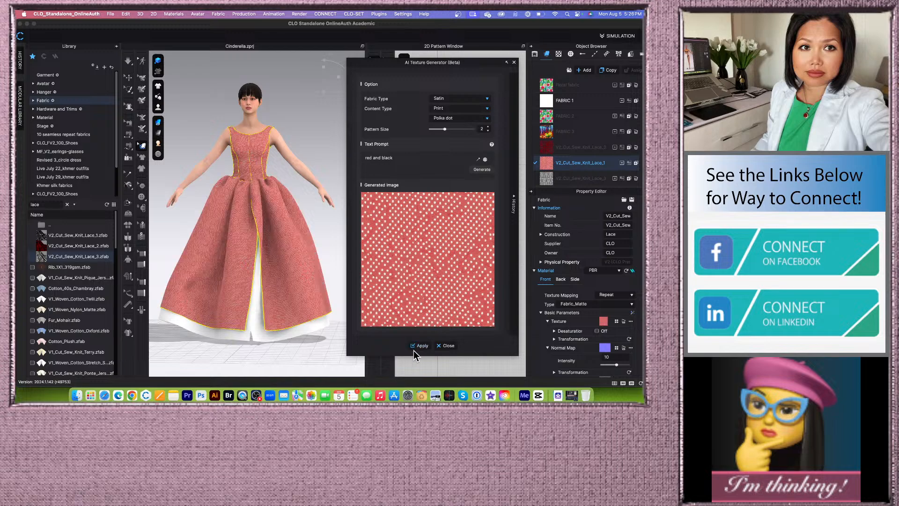
scroll(291, 213, up, 10)
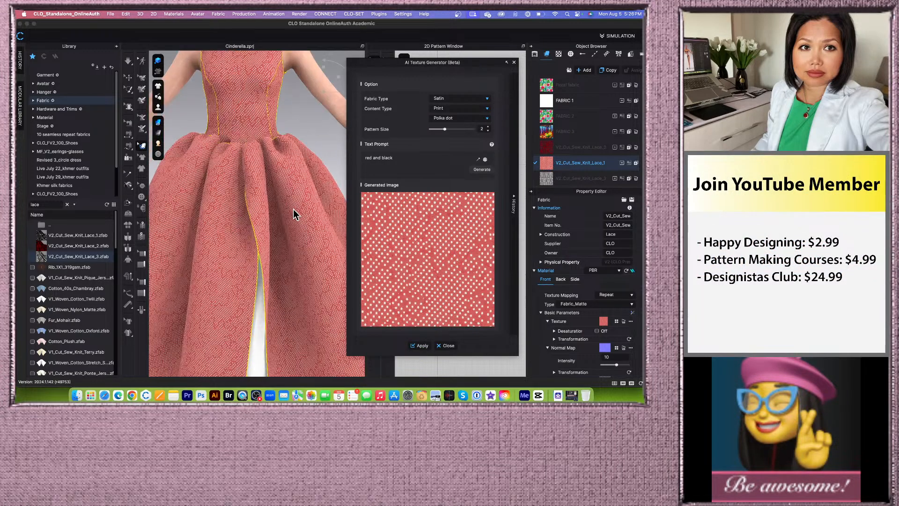
scroll(300, 222, up, 3)
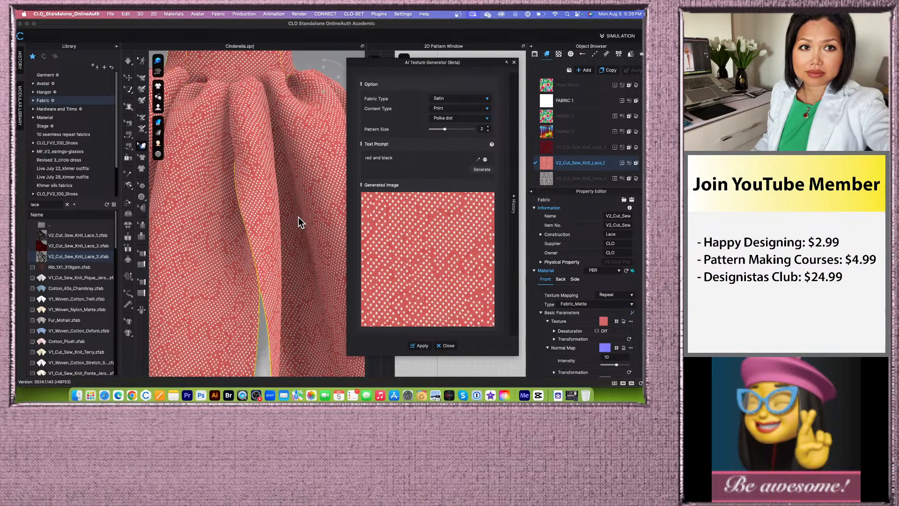
scroll(298, 220, down, 12)
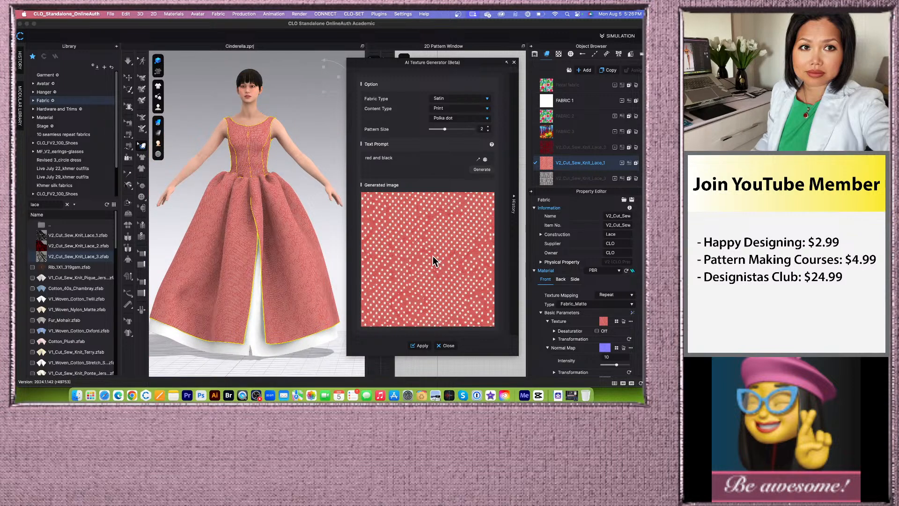
scroll(327, 225, up, 5)
scroll(327, 226, up, 3)
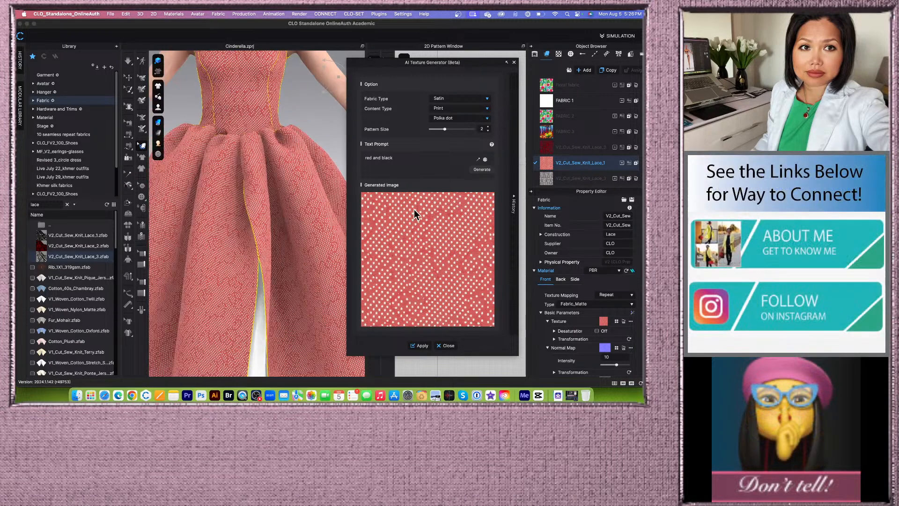
Step: Generate another polka dot texture from the same prompt, apply it to the gown and check the dots up close
click(481, 170)
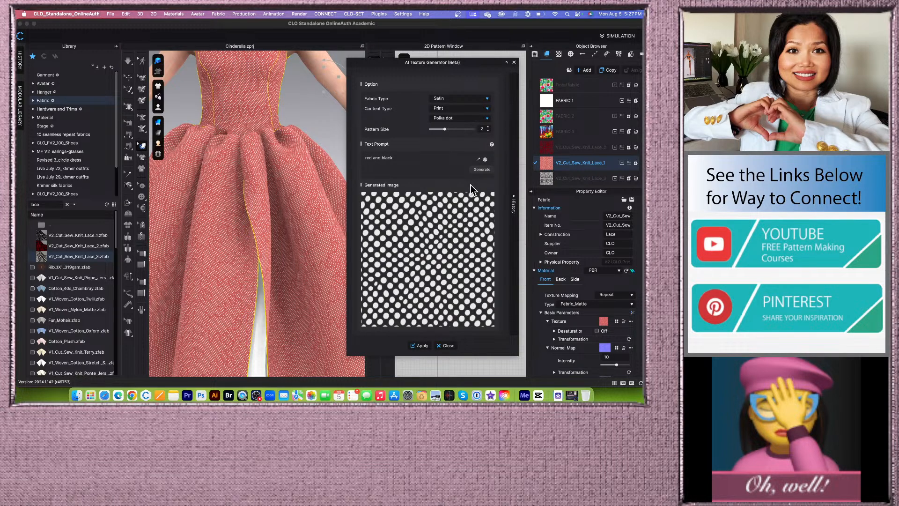
click(420, 347)
scroll(282, 264, down, 3)
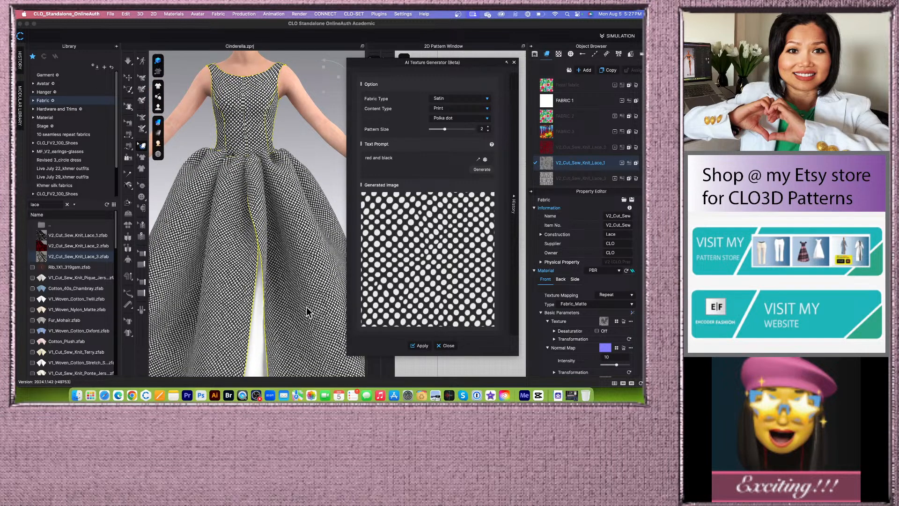
scroll(306, 308, up, 2)
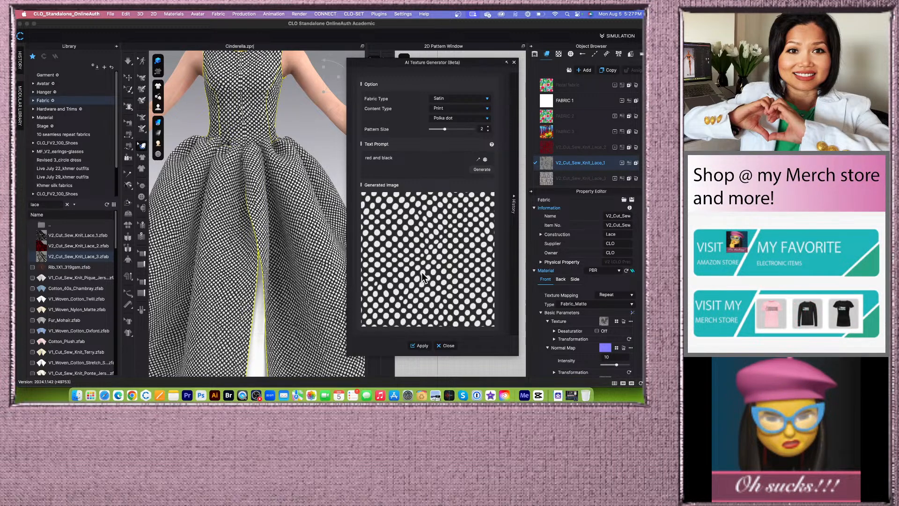
scroll(296, 284, down, 3)
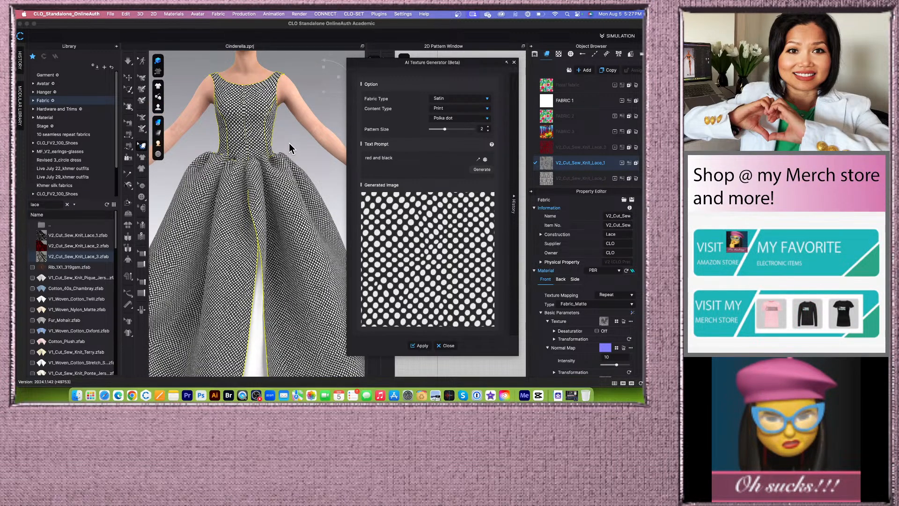
Step: Enlarge the black-and-white polka dot texture on the gown by scaling it from the front bodice, and view the full gown
click(297, 188)
middle_drag(294, 154, 290, 189)
scroll(292, 174, up, 1)
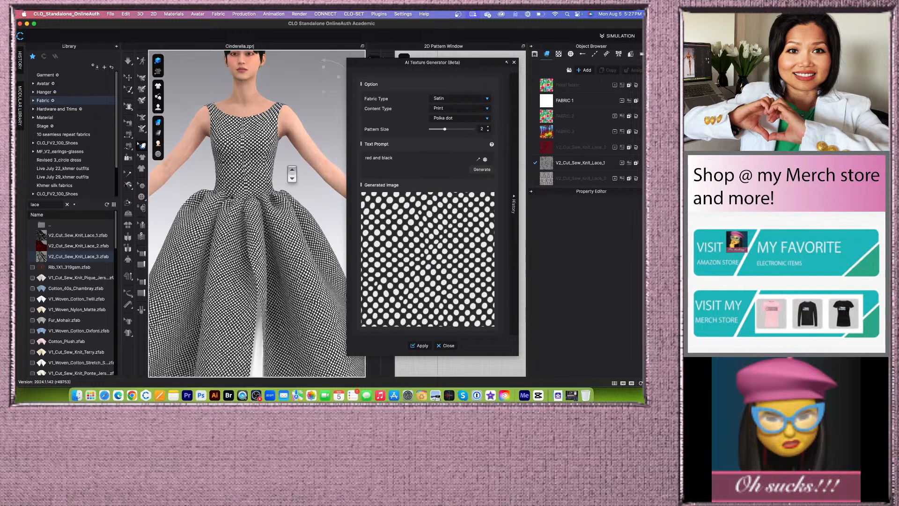
scroll(291, 172, up, 2)
click(257, 134)
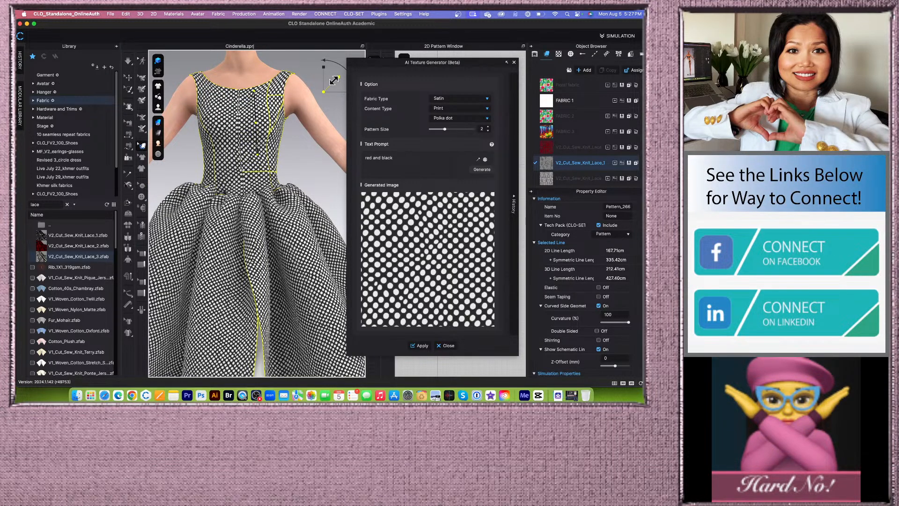
drag(333, 80, 344, 69)
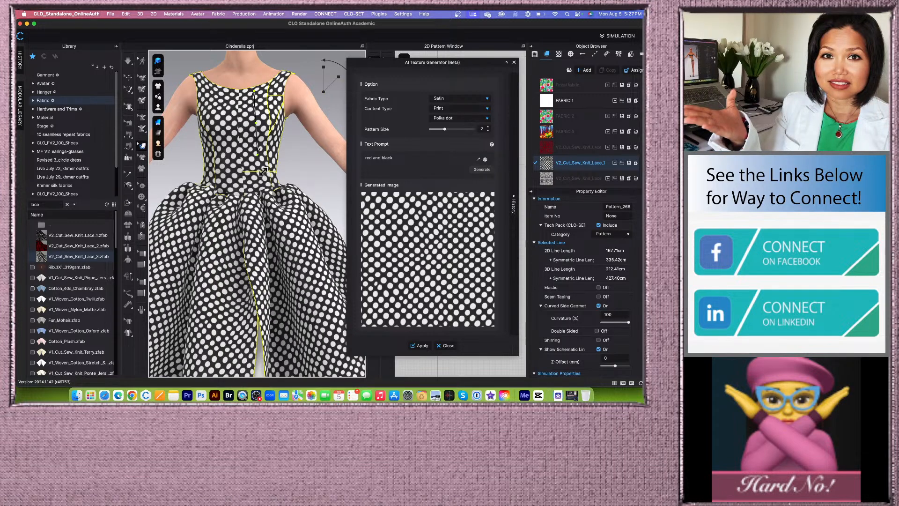
scroll(264, 171, down, 5)
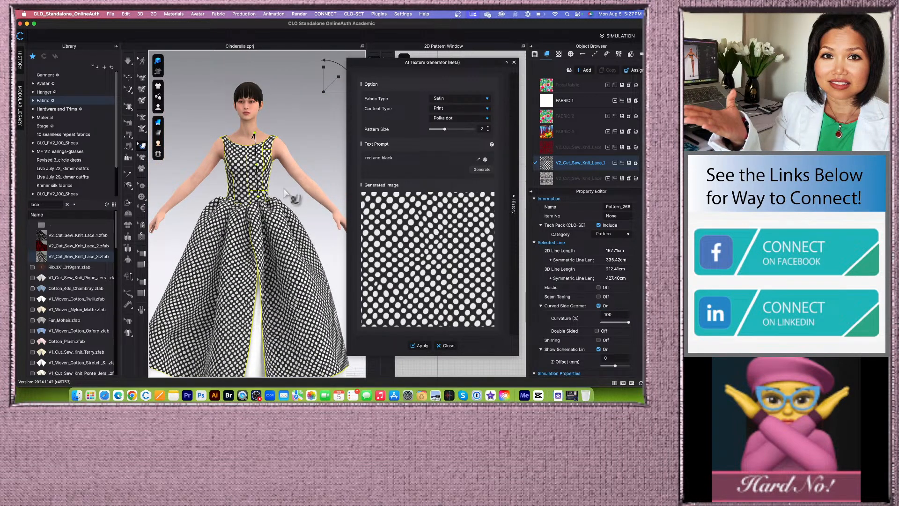
middle_drag(296, 161, 294, 141)
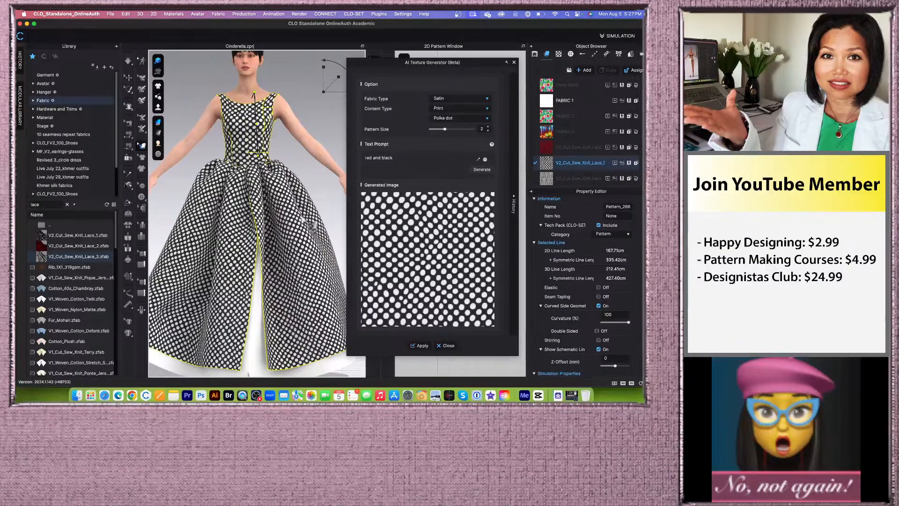
scroll(293, 199, down, 2)
scroll(294, 200, down, 1)
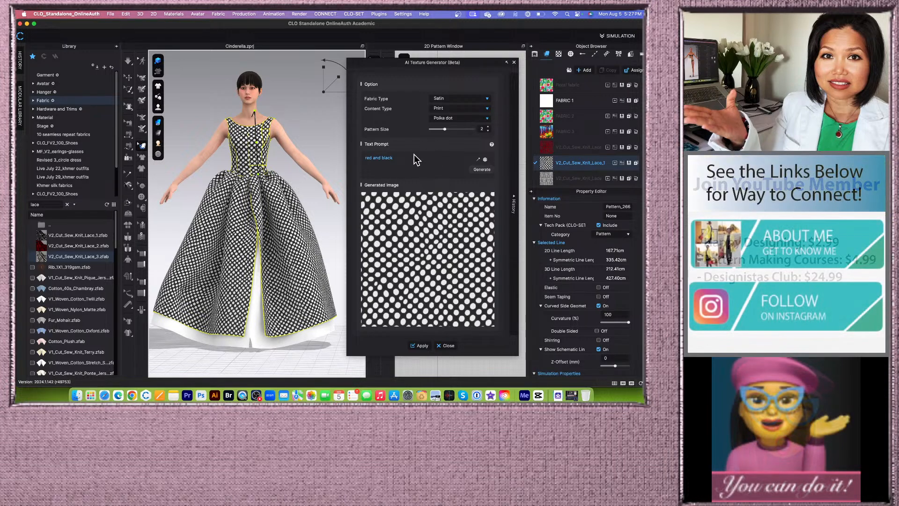
Step: Change the text prompt to "white and blue" and generate a new polka dot texture
triple_click(401, 159)
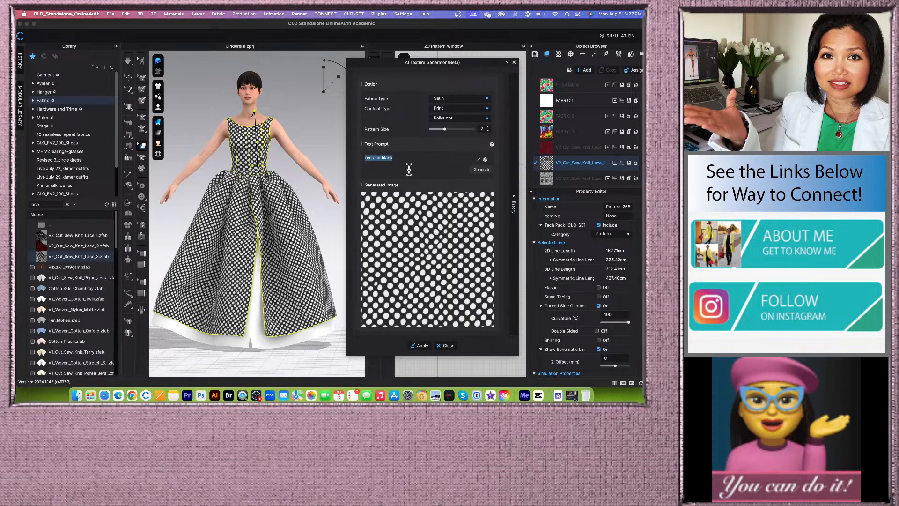
text(whie)
click(477, 170)
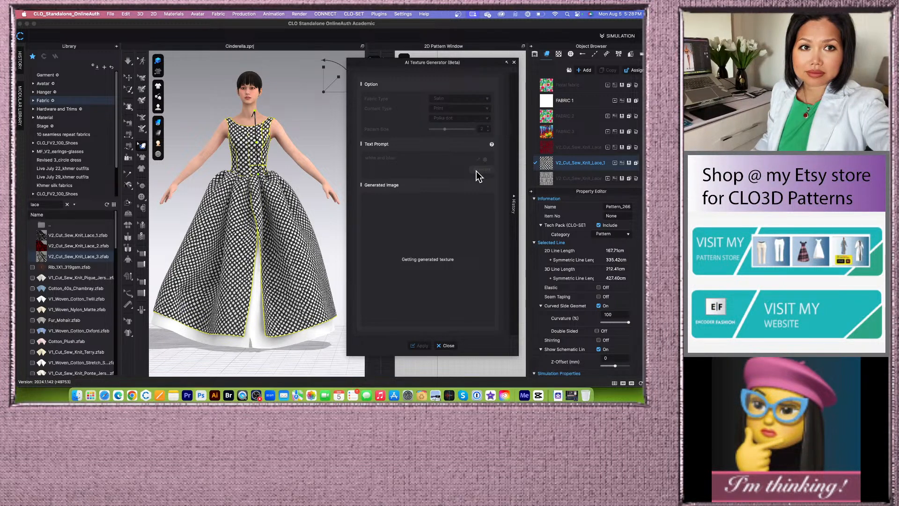
click(316, 116)
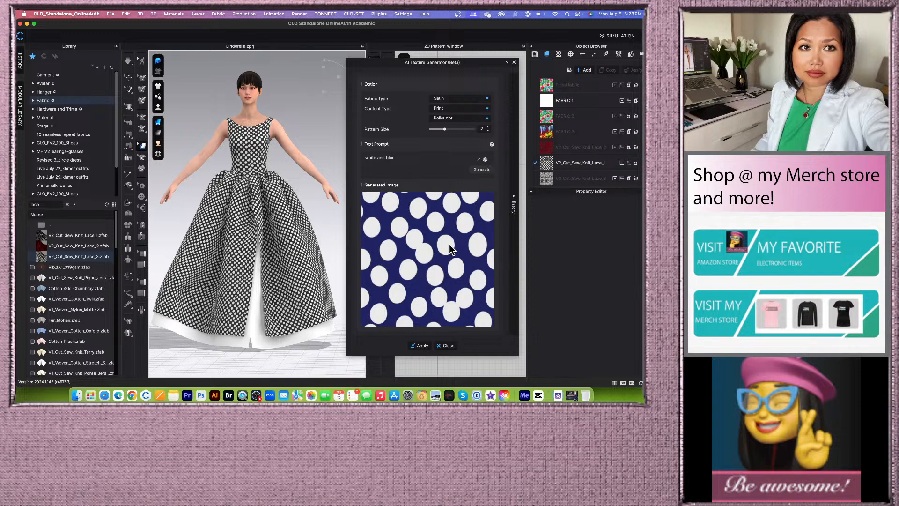
Step: Apply the blue-and-white polka dot texture to the gown, adjust its scale from the front bodice and inspect the dots
click(422, 346)
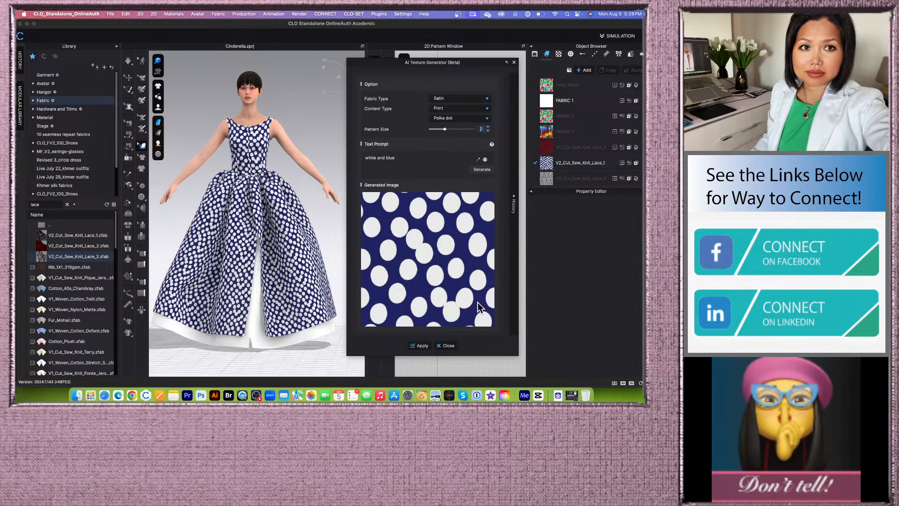
scroll(291, 147, up, 3)
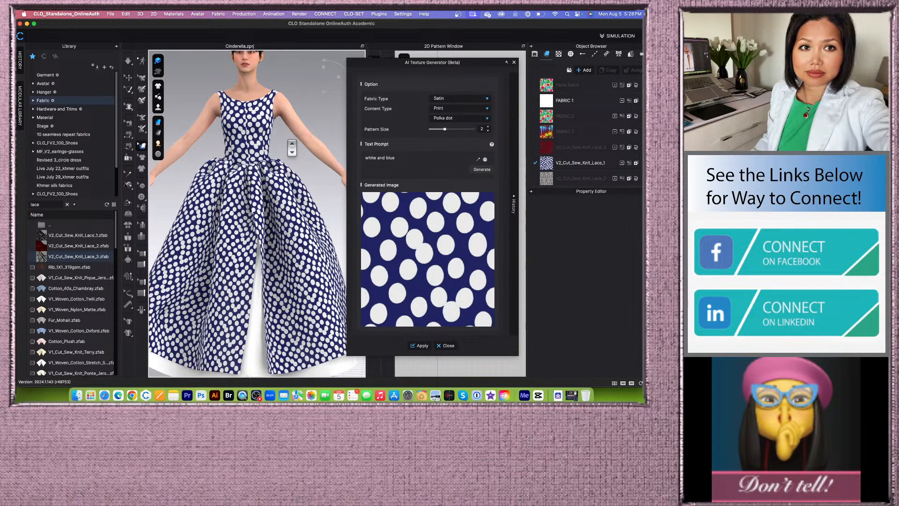
scroll(292, 147, down, 3)
click(261, 126)
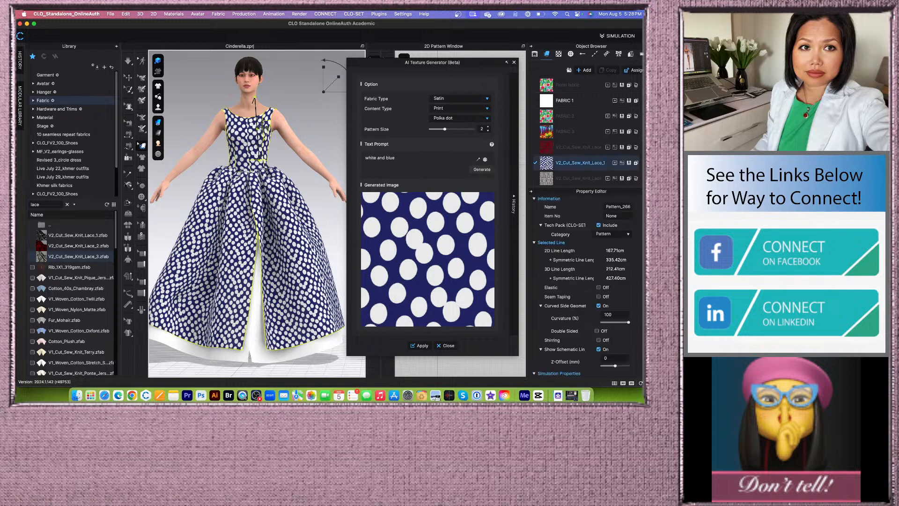
drag(338, 76, 334, 80)
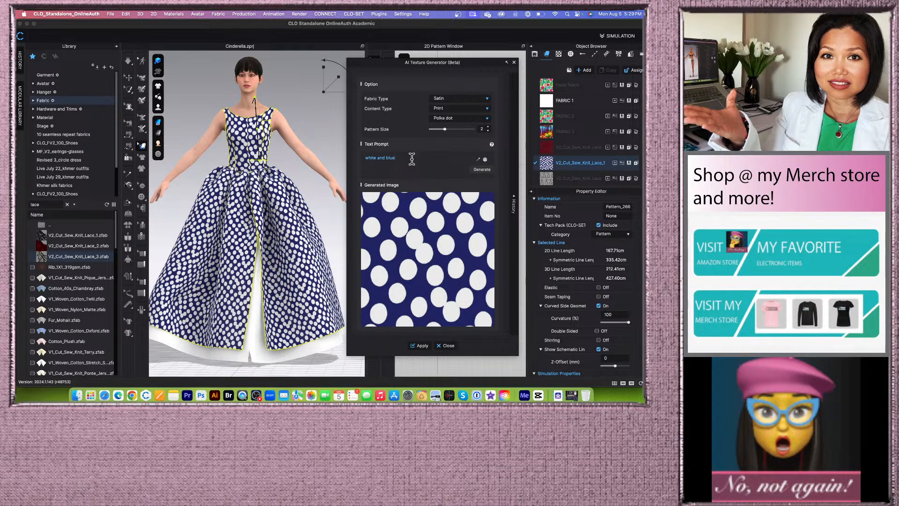
scroll(298, 235, up, 3)
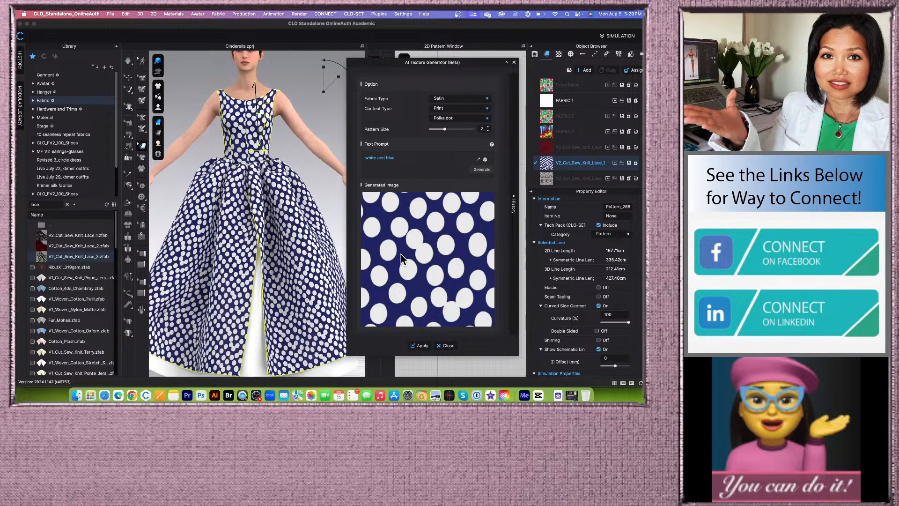
Step: Switch the print type to Camouflage and generate a texture from the "white and blue" prompt
click(486, 119)
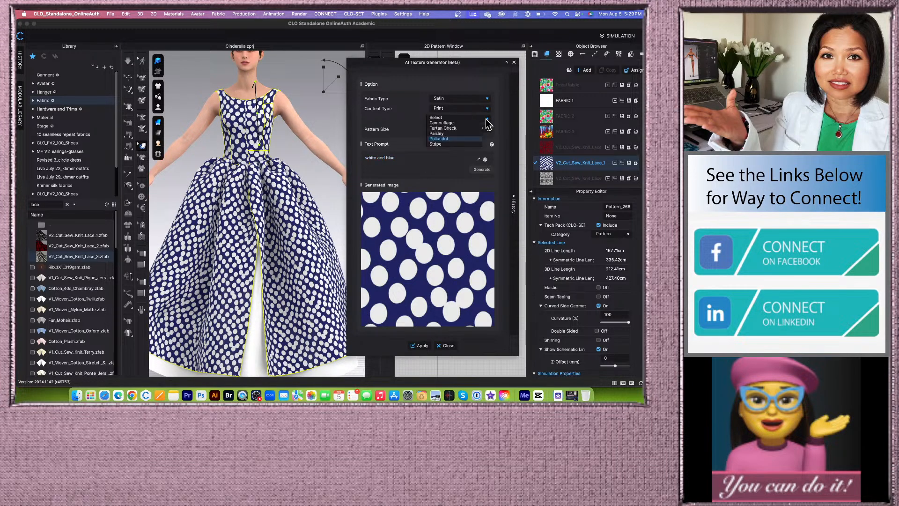
click(450, 144)
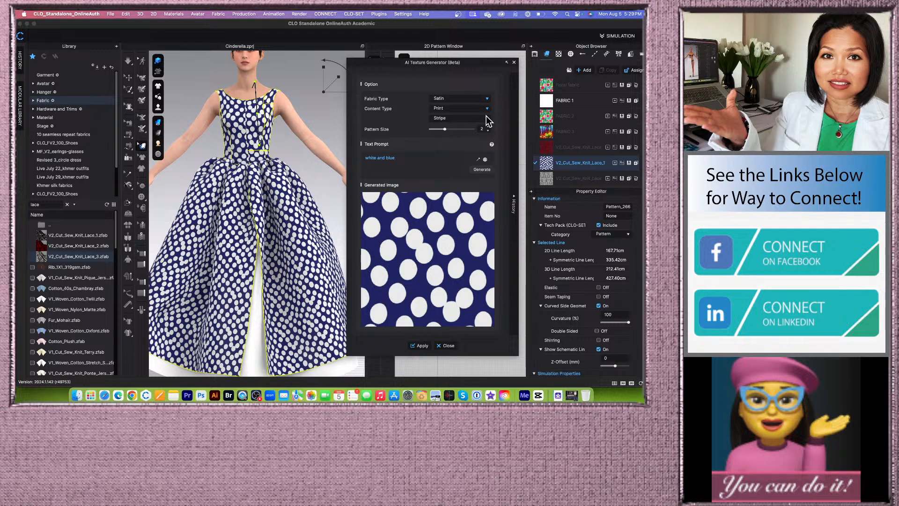
click(487, 119)
click(458, 124)
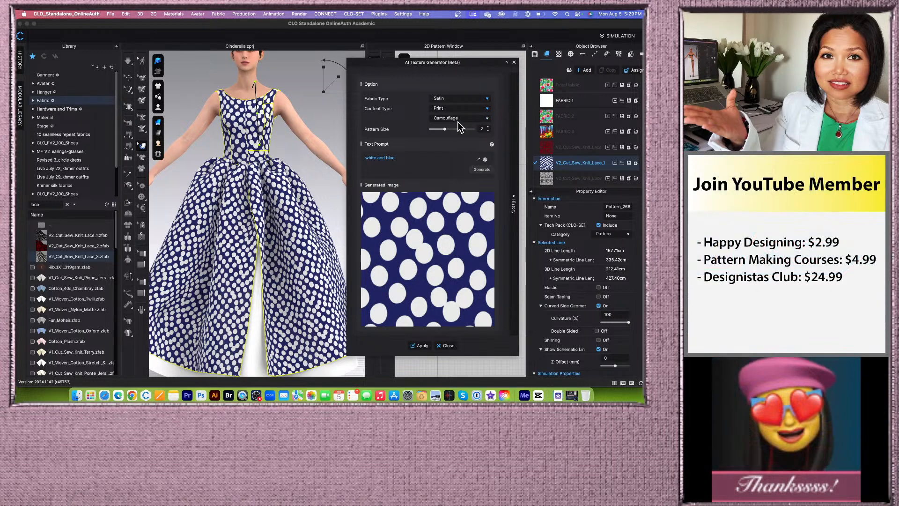
click(484, 170)
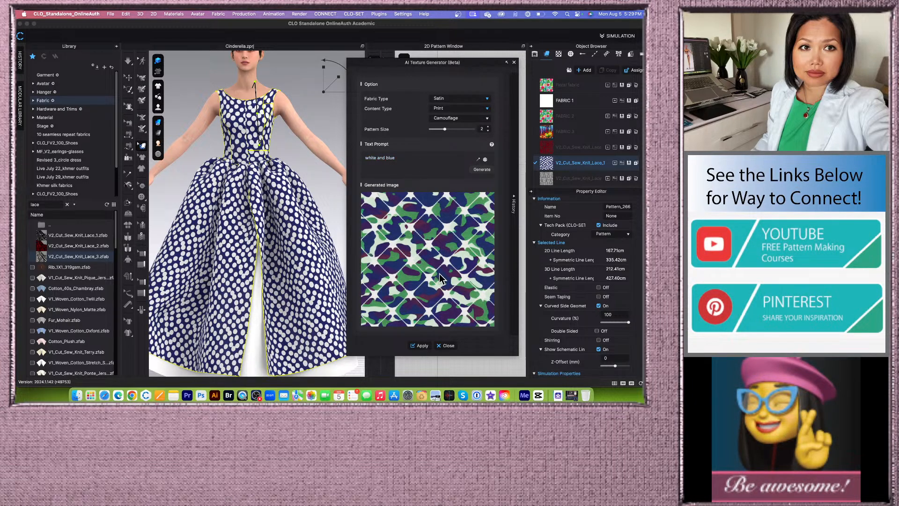
Step: Apply the generated camouflage texture to the gown and enlarge it by scaling from the front bodice
click(419, 345)
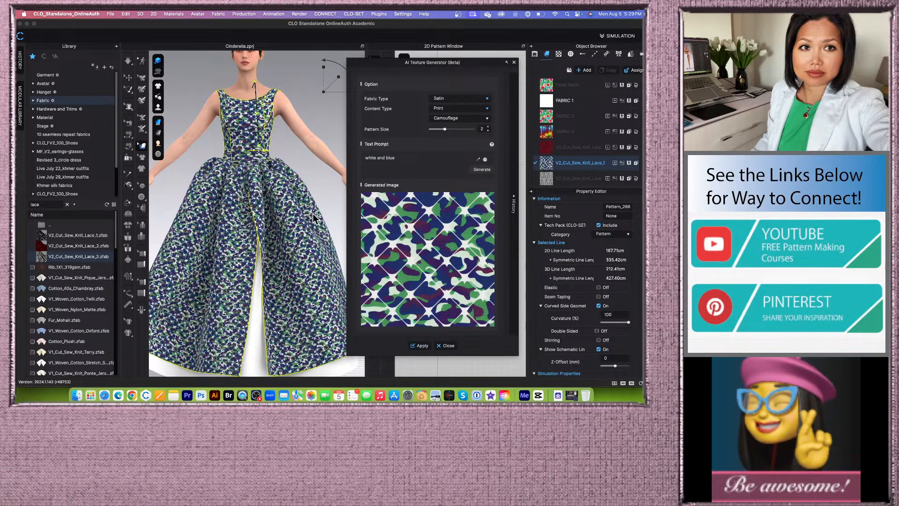
scroll(302, 196, up, 3)
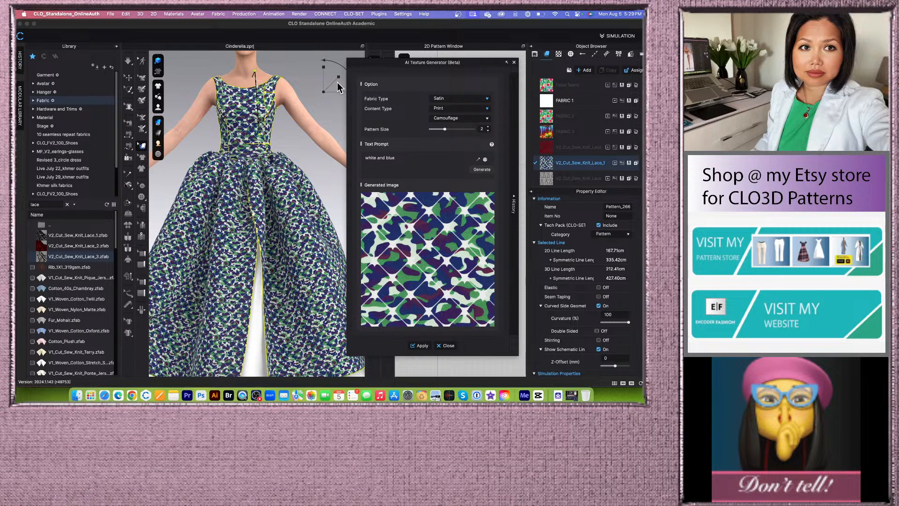
click(253, 114)
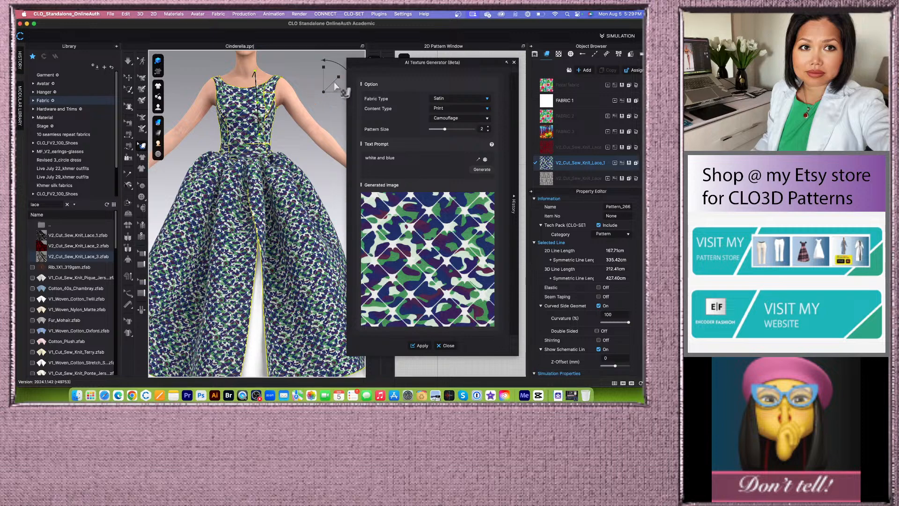
drag(334, 80, 340, 72)
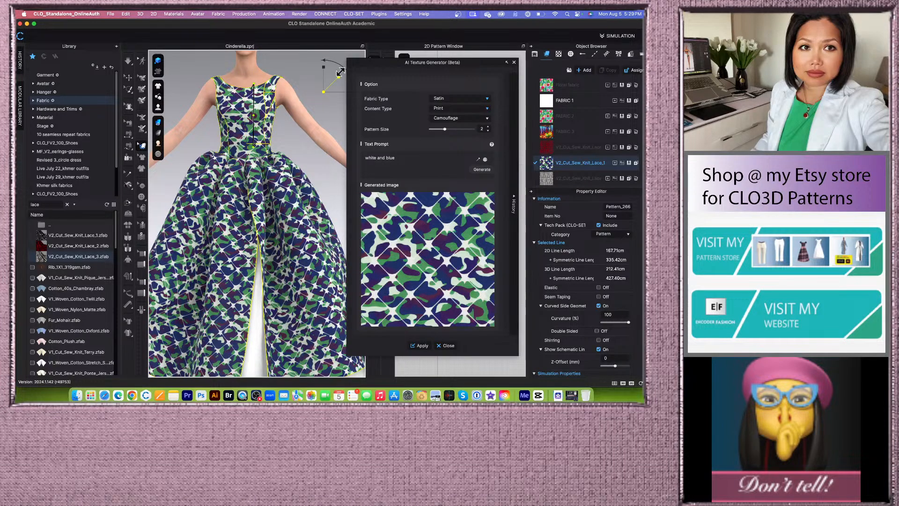
scroll(295, 146, down, 3)
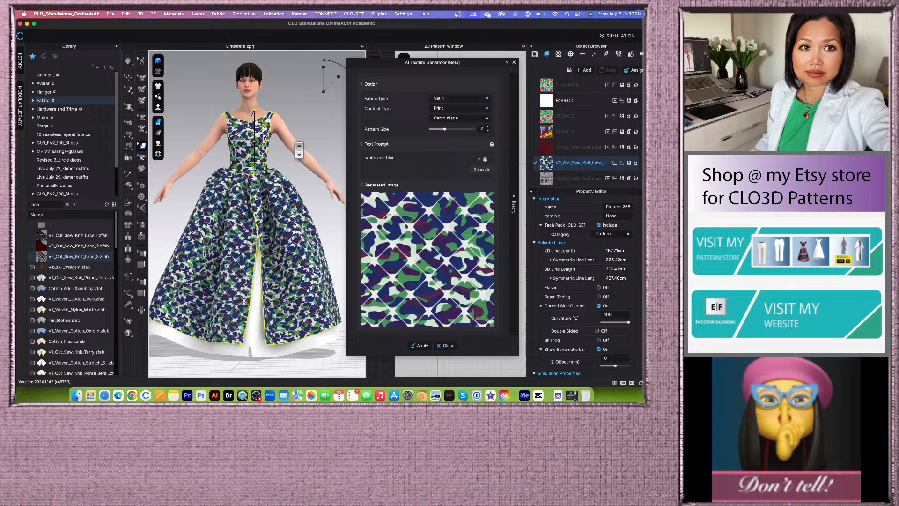
click(323, 125)
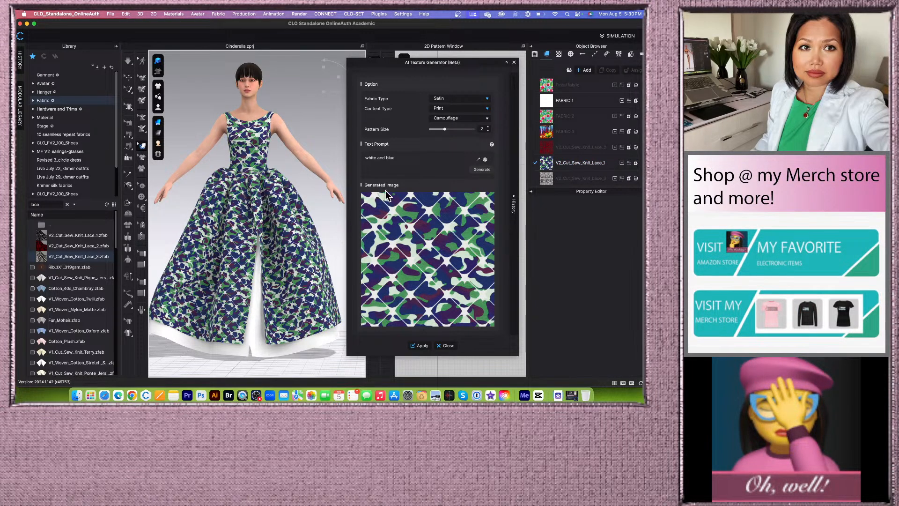
Step: Close the AI Texture Generator and view the full camouflage gown from the front
drag(423, 207, 328, 213)
right_drag(325, 210, 308, 176)
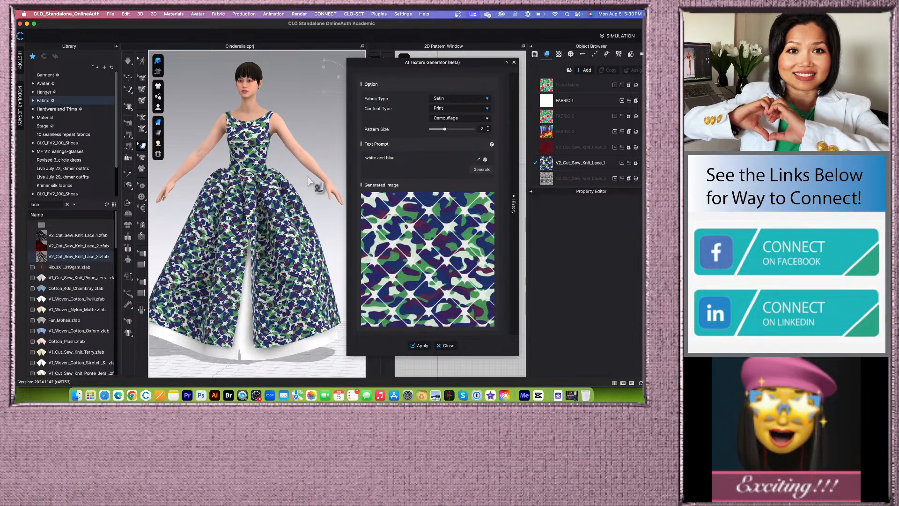
click(448, 346)
scroll(330, 225, down, 2)
scroll(326, 224, up, 1)
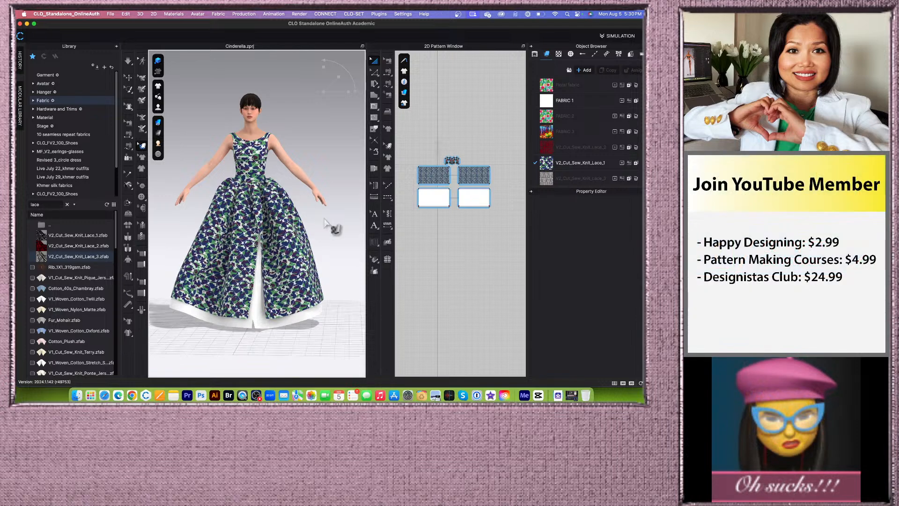
scroll(327, 225, up, 1)
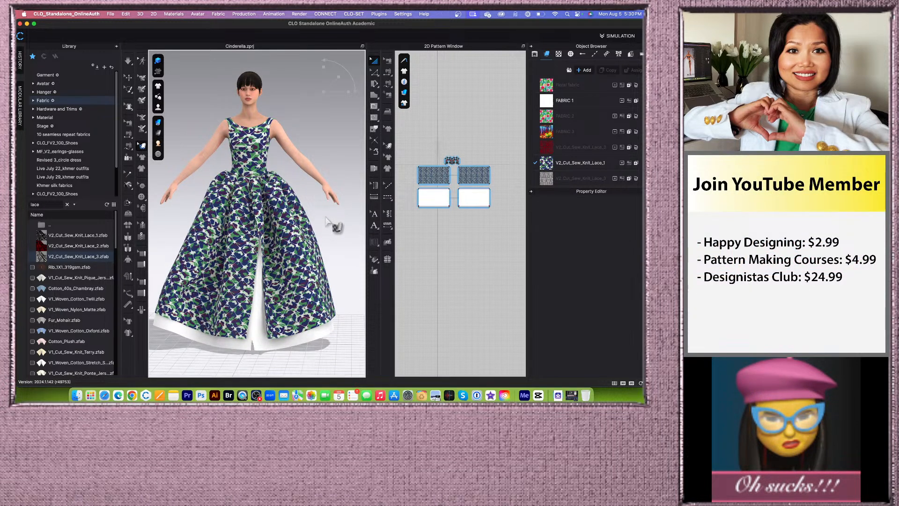